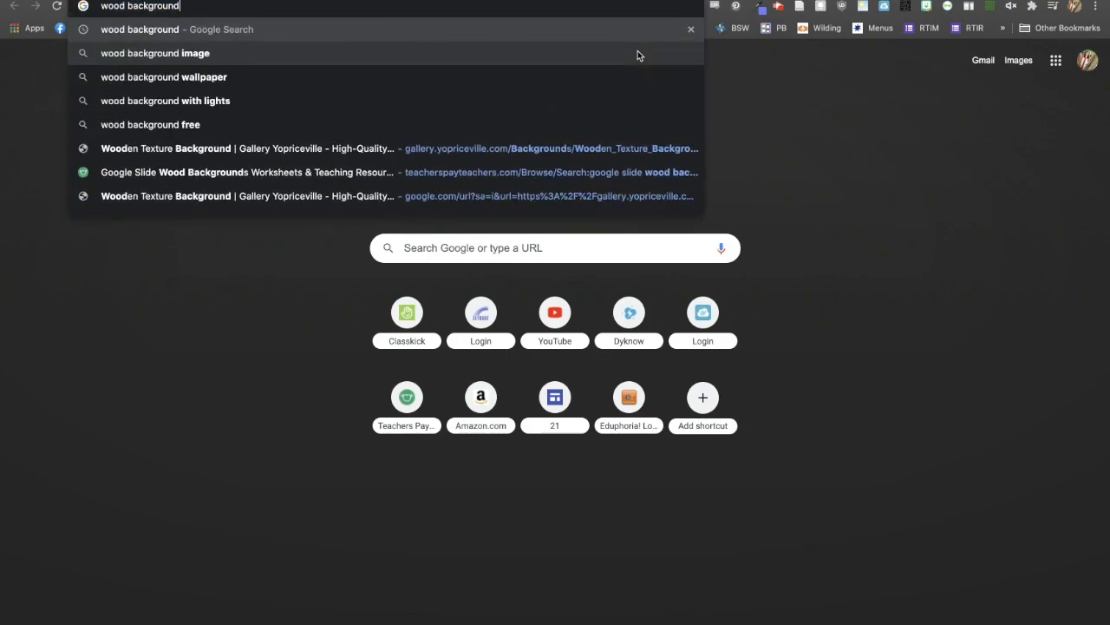
- Search Google Images for "wood background" and limit the results to Large size
{"action": "key", "text": "Return"}
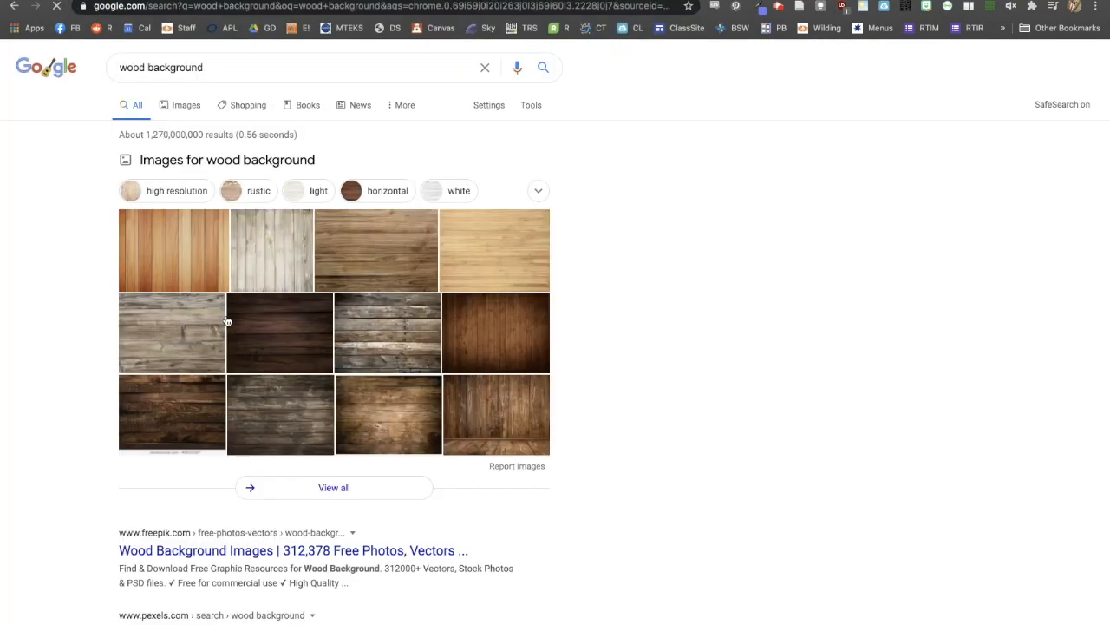
{"action": "left_click", "coordinate": [185, 105]}
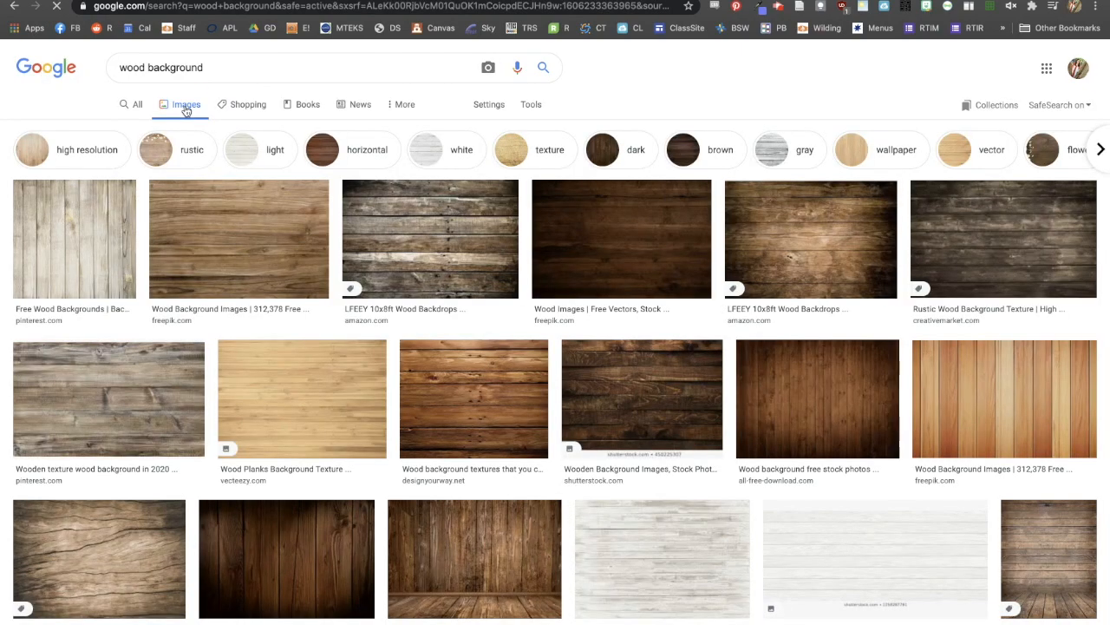
{"action": "left_click", "coordinate": [532, 104]}
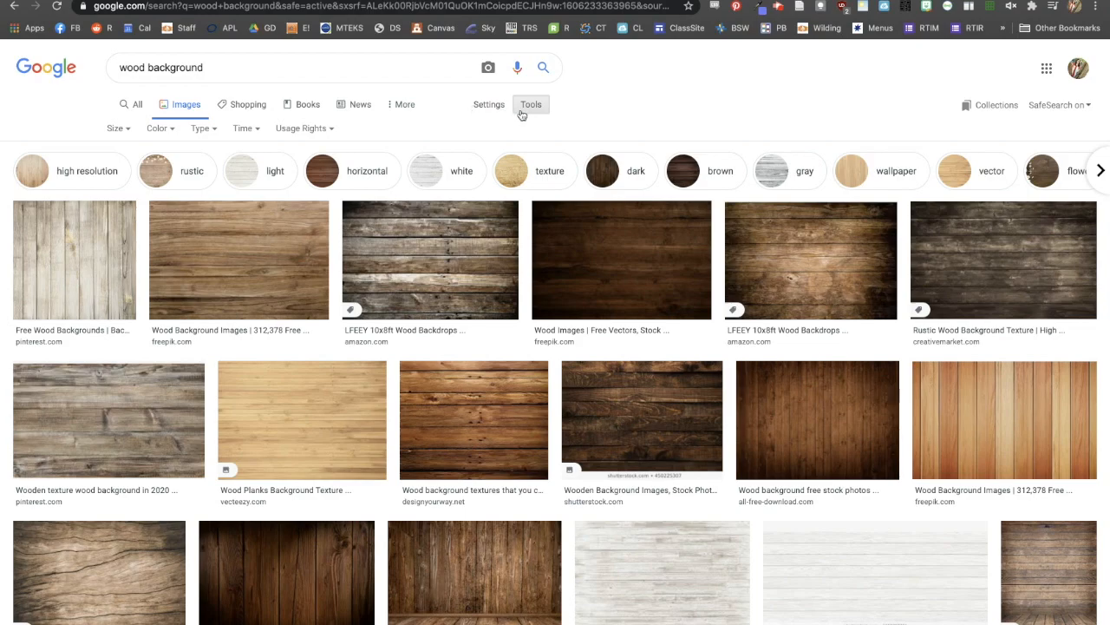
{"action": "left_click", "coordinate": [118, 128]}
{"action": "left_click", "coordinate": [119, 173]}
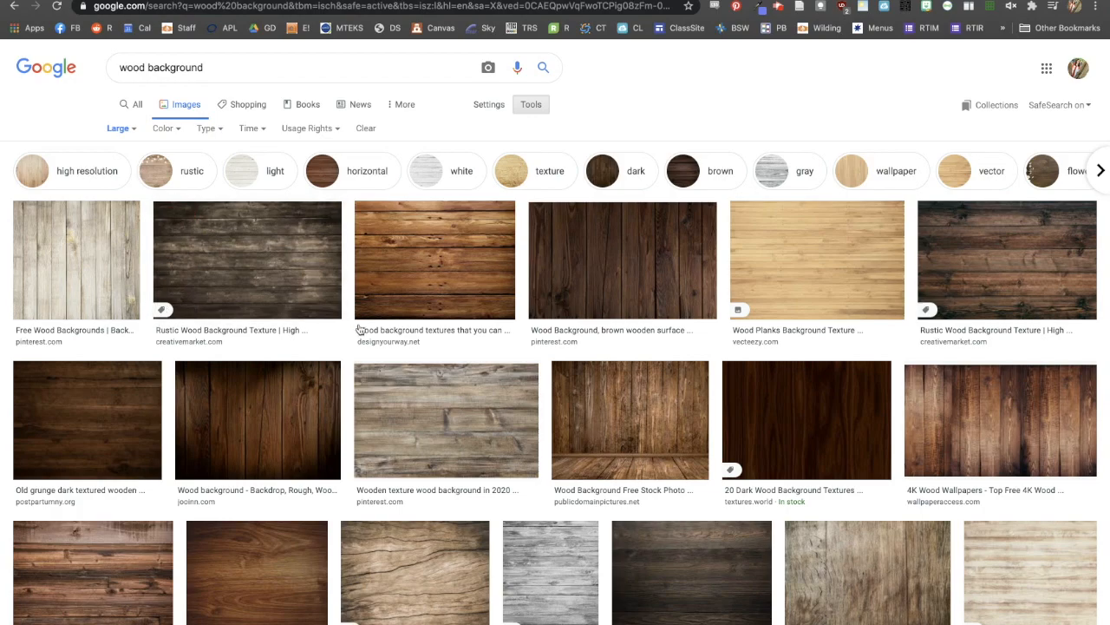
- Pick the brown vertical-plank 4K Wood Wallpapers image from wallpaperaccess.com and open the full-size picture in its own browser tab
{"action": "scroll", "coordinate": [696, 373], "scroll_direction": "down", "scroll_amount": 6}
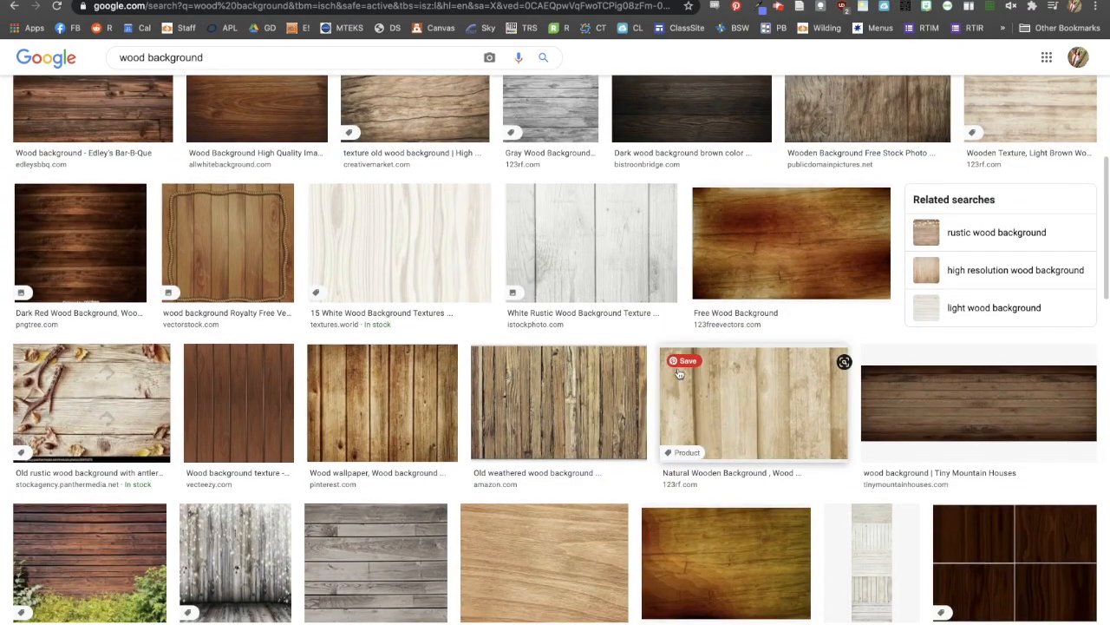
{"action": "scroll", "coordinate": [681, 371], "scroll_direction": "up", "scroll_amount": 6}
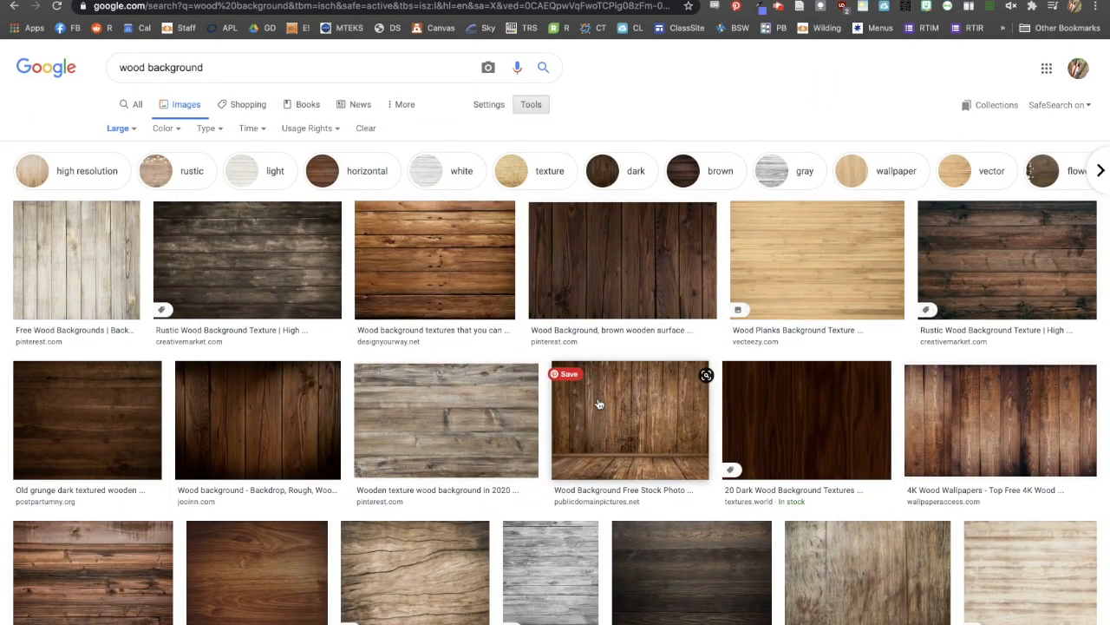
{"action": "scroll", "coordinate": [607, 399], "scroll_direction": "down", "scroll_amount": 1}
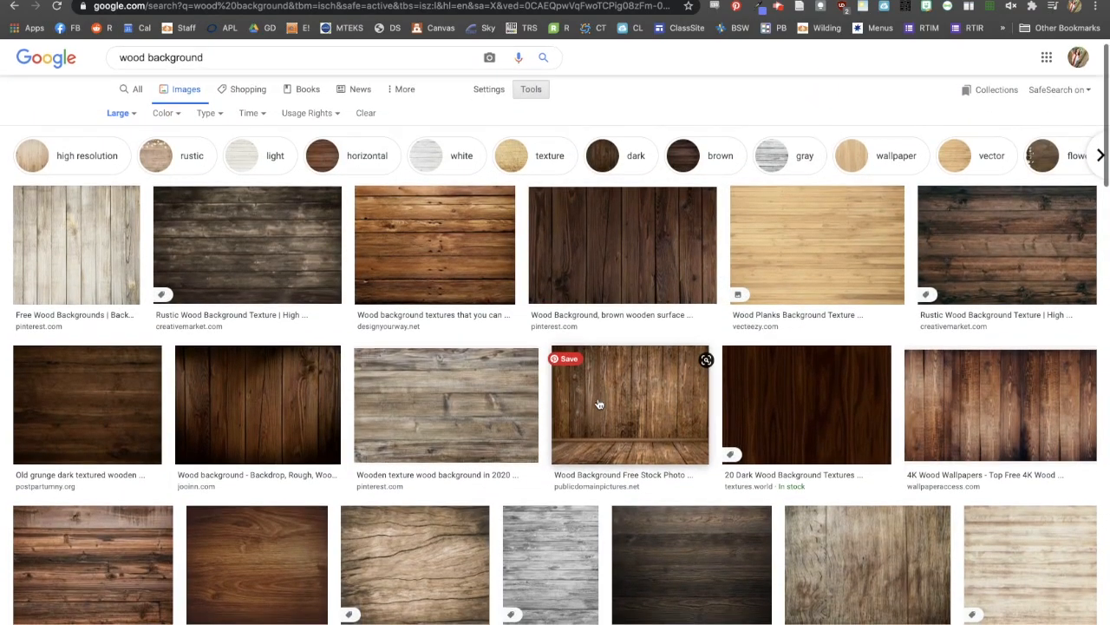
{"action": "left_click", "coordinate": [978, 413]}
{"action": "right_click", "coordinate": [905, 173]}
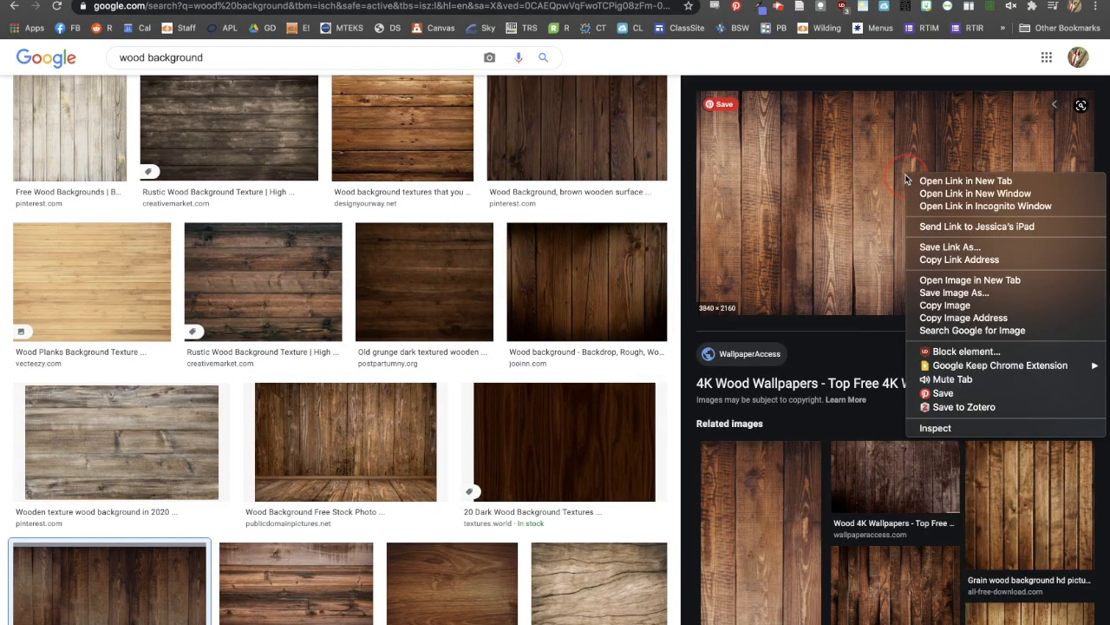
{"action": "left_click", "coordinate": [937, 280]}
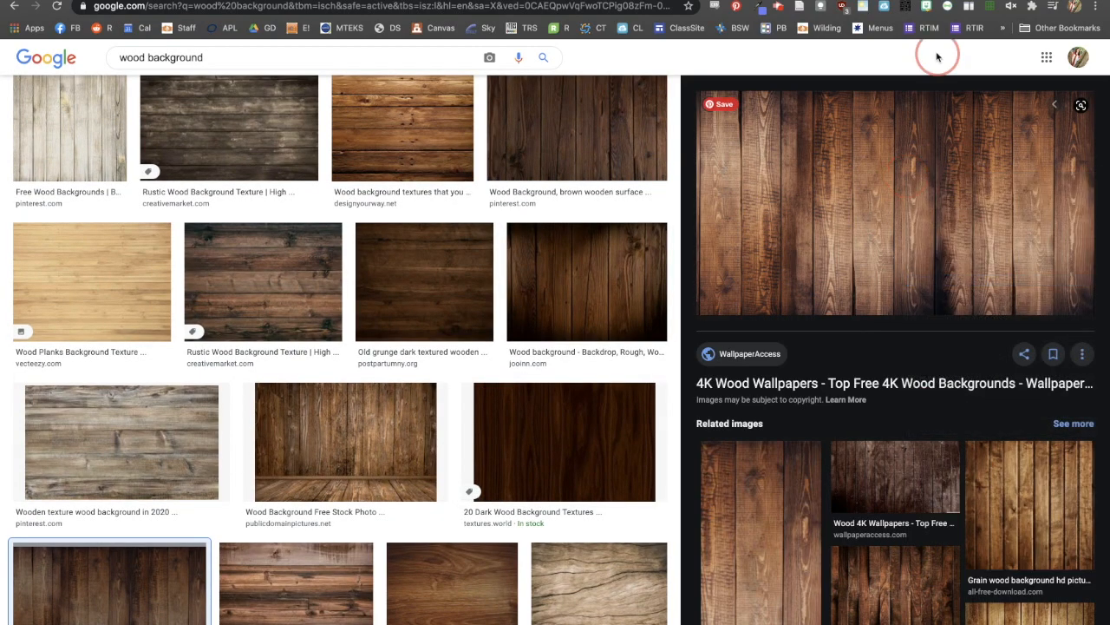
{"action": "key", "text": "ctrl+Tab"}
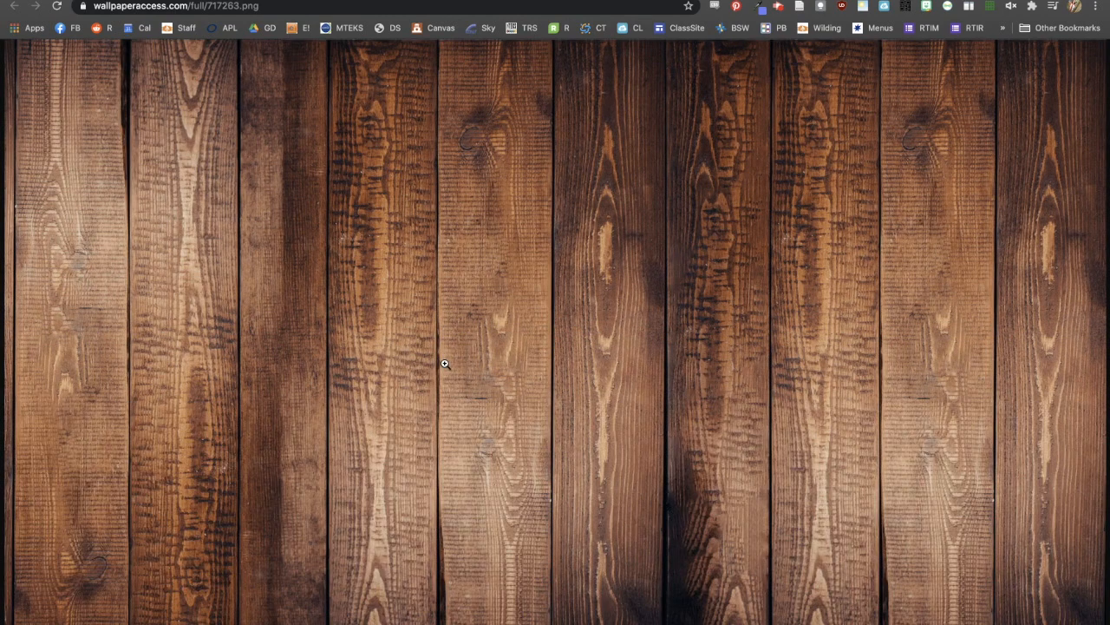
- Save the full-size wood image to the Downloads folder as wood.png in PNG format
{"action": "right_click", "coordinate": [472, 223]}
{"action": "left_click", "coordinate": [495, 240]}
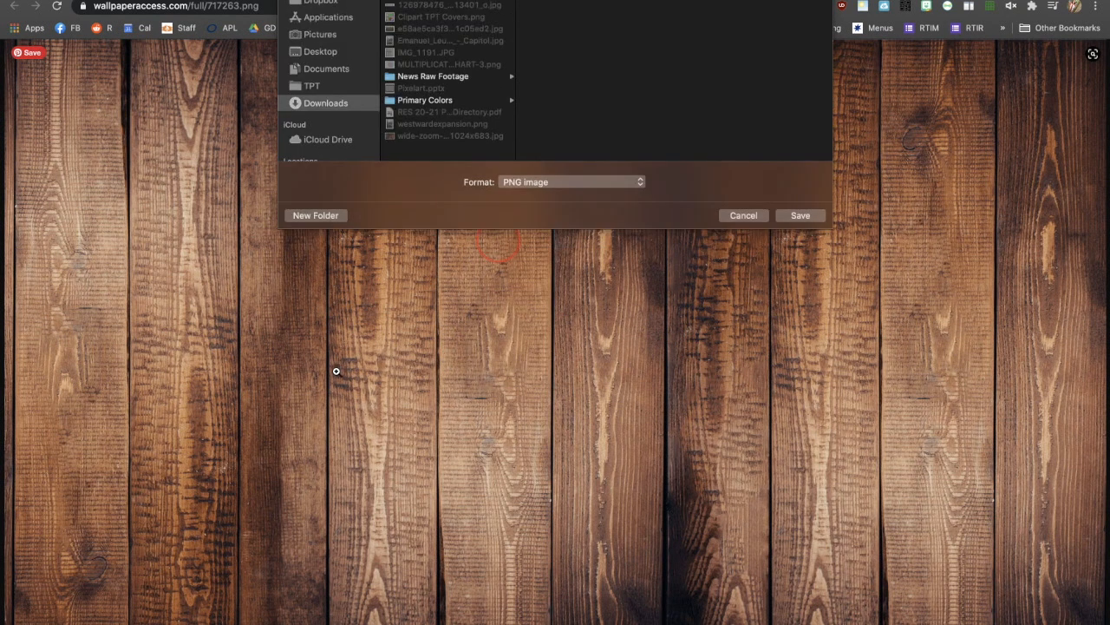
{"action": "left_click", "coordinate": [336, 371]}
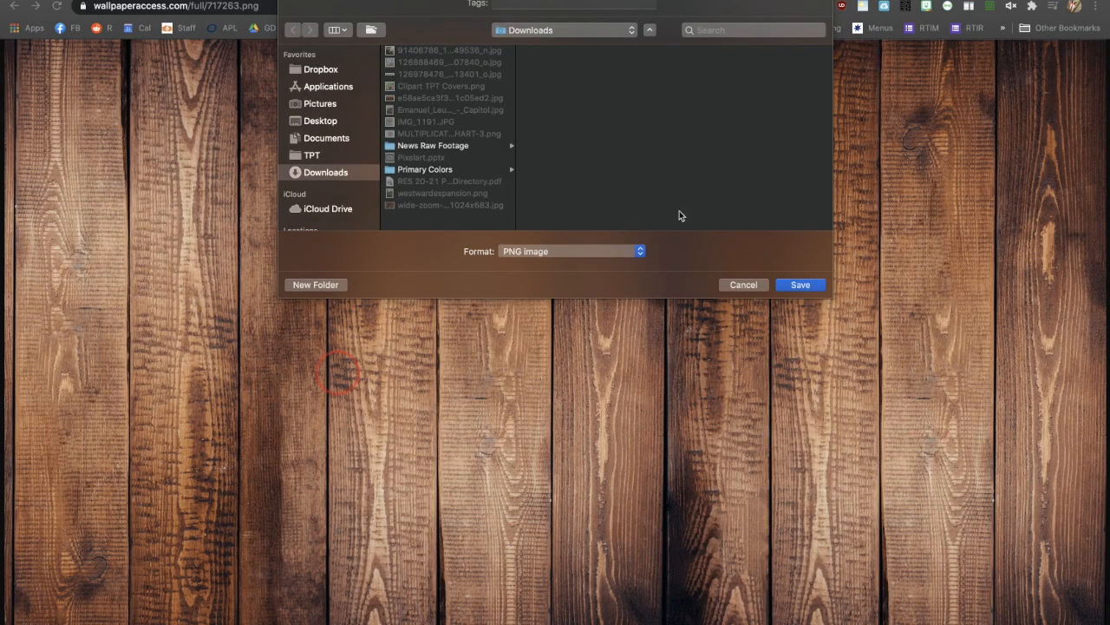
{"action": "key", "text": "Return"}
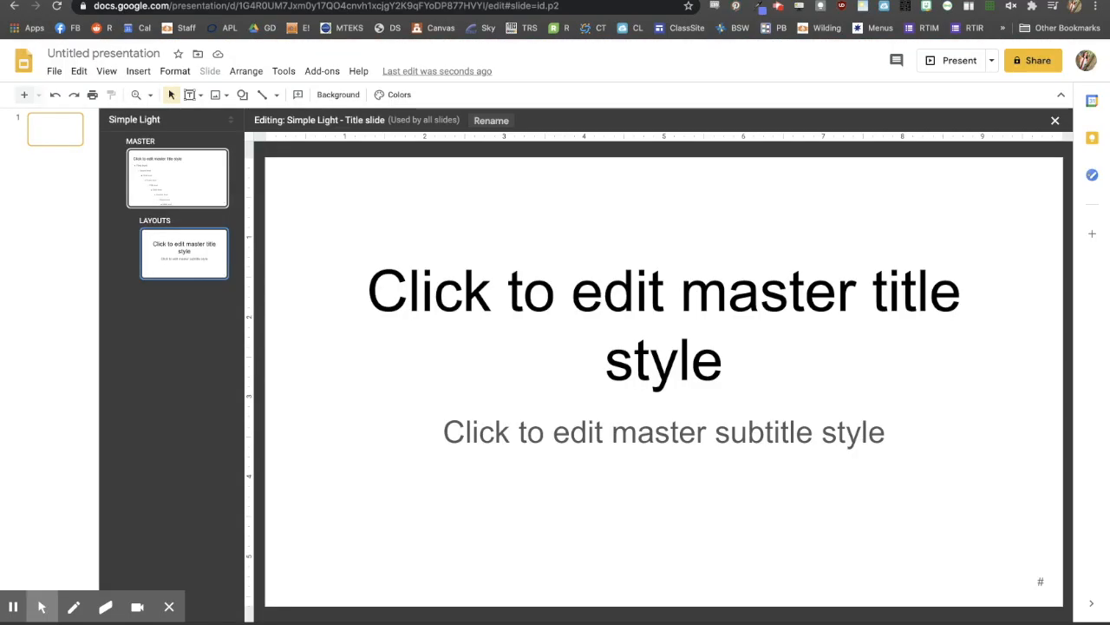
- In the Google Slides theme editor, set the title slide layout's background to the uploaded image wood.png
{"action": "left_click", "coordinate": [328, 95]}
{"action": "left_click", "coordinate": [611, 326]}
{"action": "left_click", "coordinate": [554, 420]}
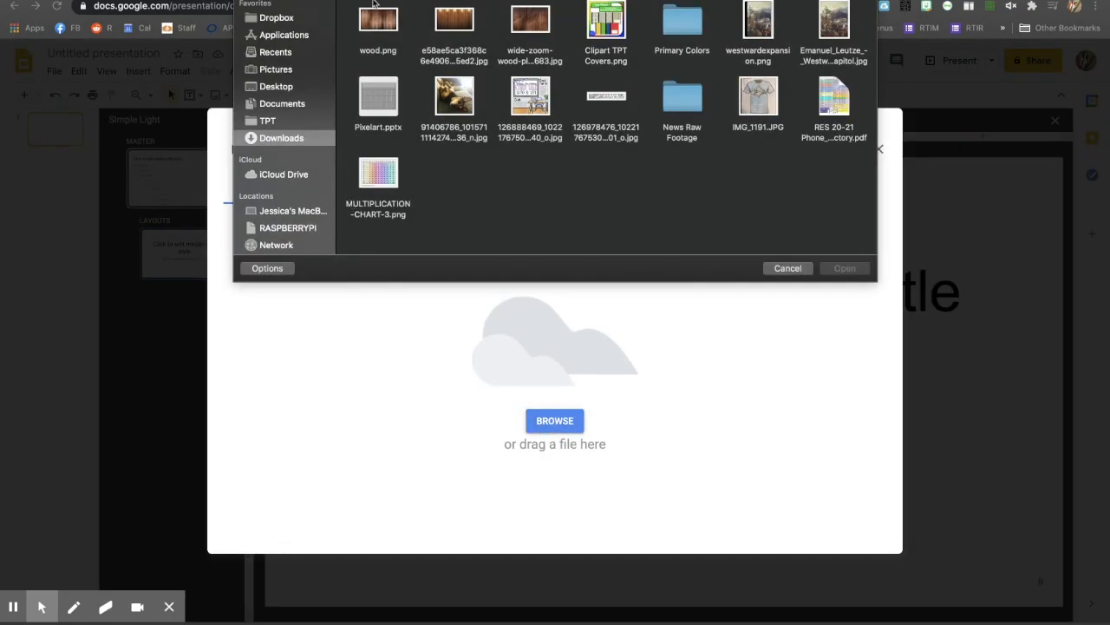
{"action": "double_click", "coordinate": [389, 23]}
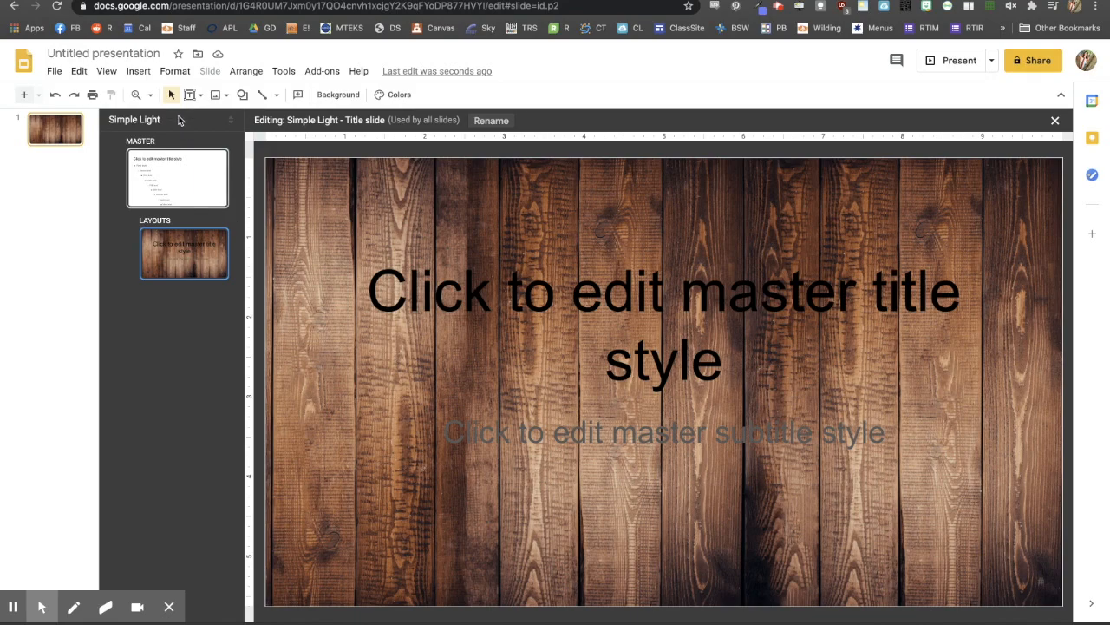
- Rename the presentation as "Two Page Digital Notebook Layout"
{"action": "left_click", "coordinate": [128, 52]}
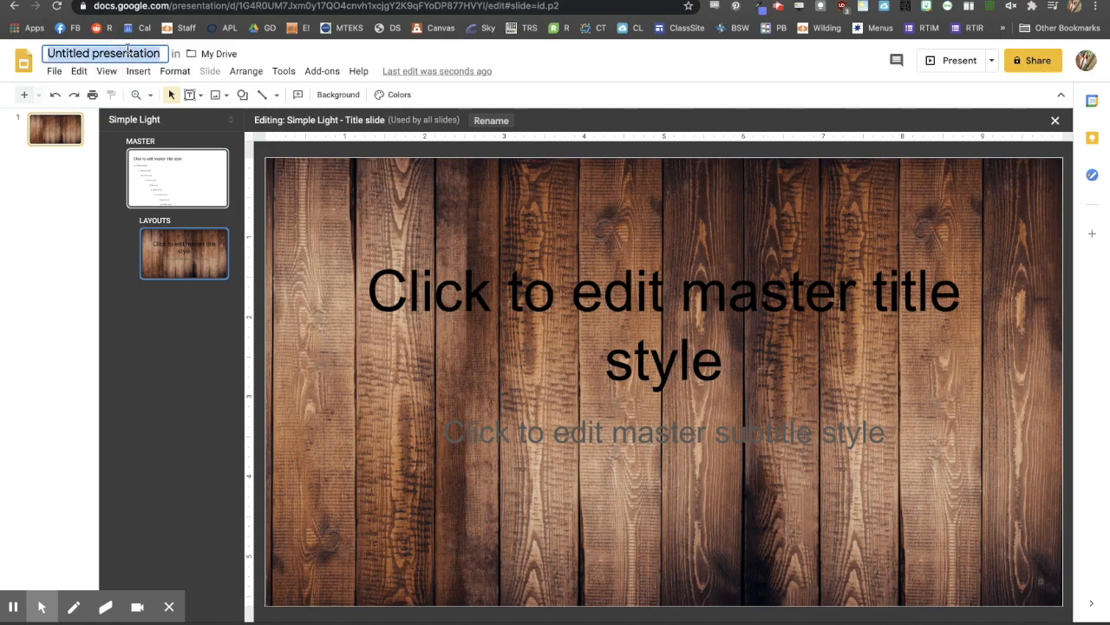
{"action": "type", "text": "Two Page Doigit"}
{"action": "key", "text": "BackSpace"}
{"action": "key", "text": "BackSpace"}
{"action": "key", "text": "BackSpace"}
{"action": "key", "text": "BackSpace"}
{"action": "key", "text": "BackSpace"}
{"action": "type", "text": "igital Notebook Layout"}
{"action": "left_click", "coordinate": [572, 126]}
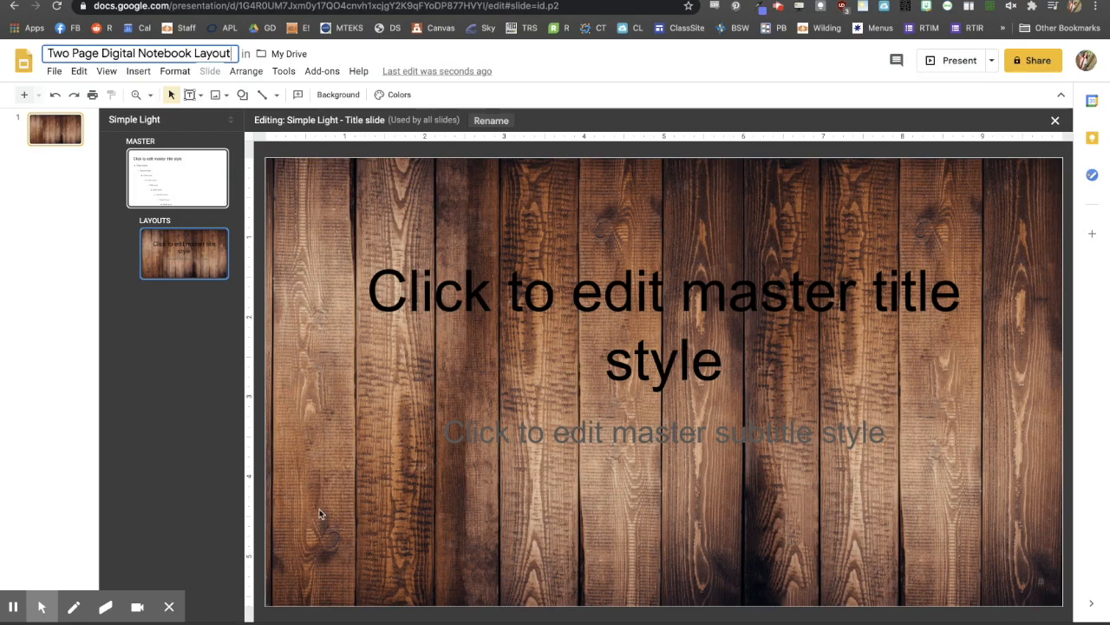
{"action": "left_click", "coordinate": [180, 178]}
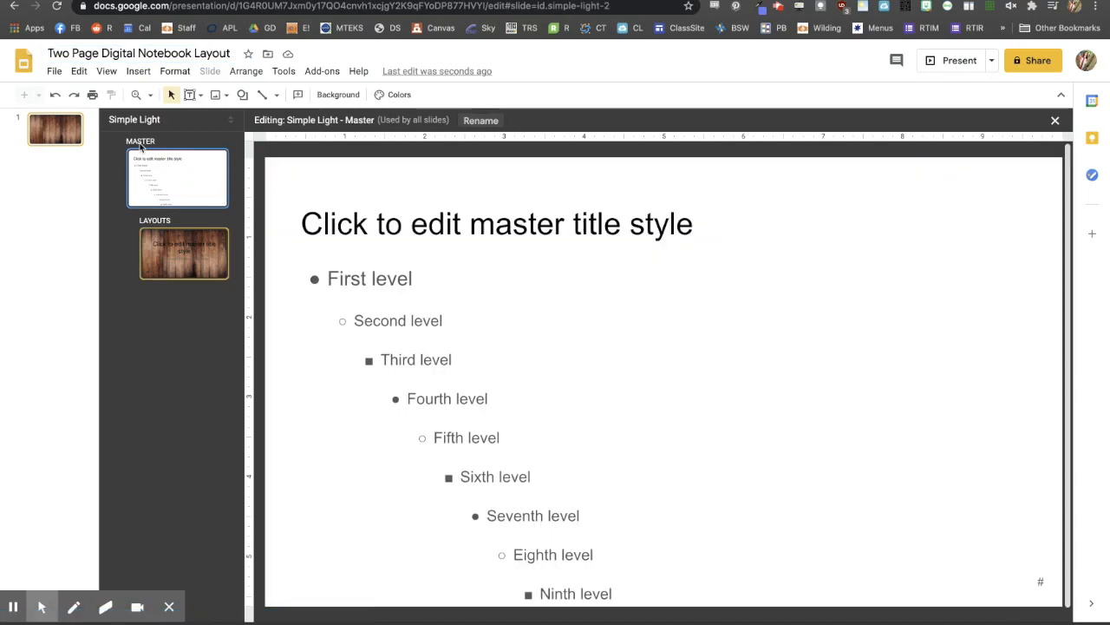
{"action": "left_click", "coordinate": [174, 250]}
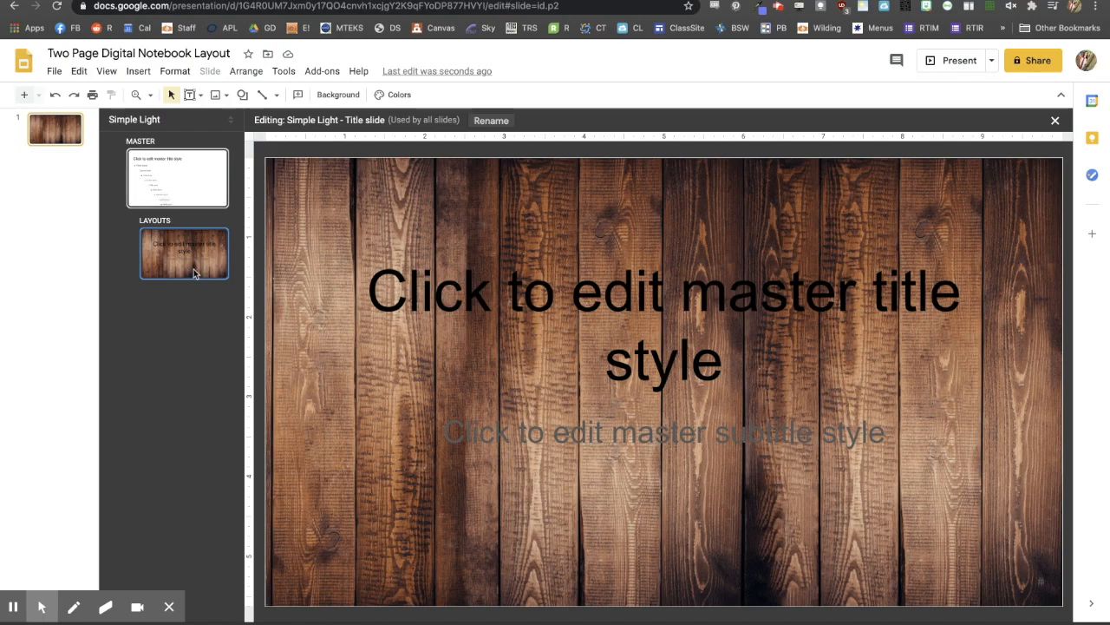
{"action": "left_click", "coordinate": [177, 187]}
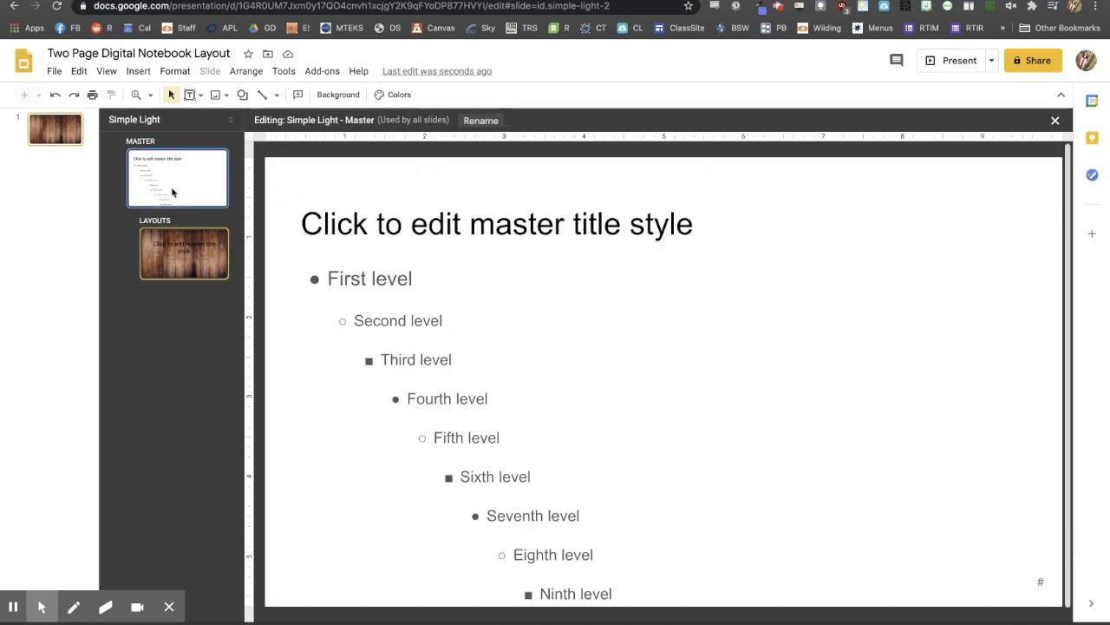
{"action": "left_click", "coordinate": [188, 257]}
- Delete the title and subtitle placeholders from the title slide layout
{"action": "triple_click", "coordinate": [464, 255]}
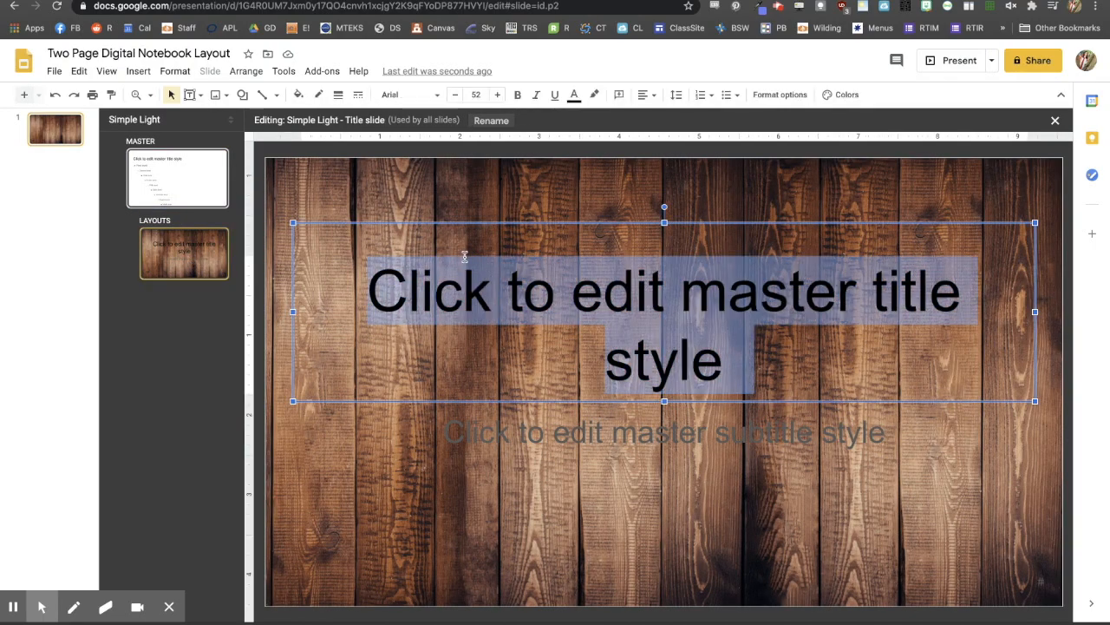
{"action": "left_click", "coordinate": [486, 443], "text": "shift"}
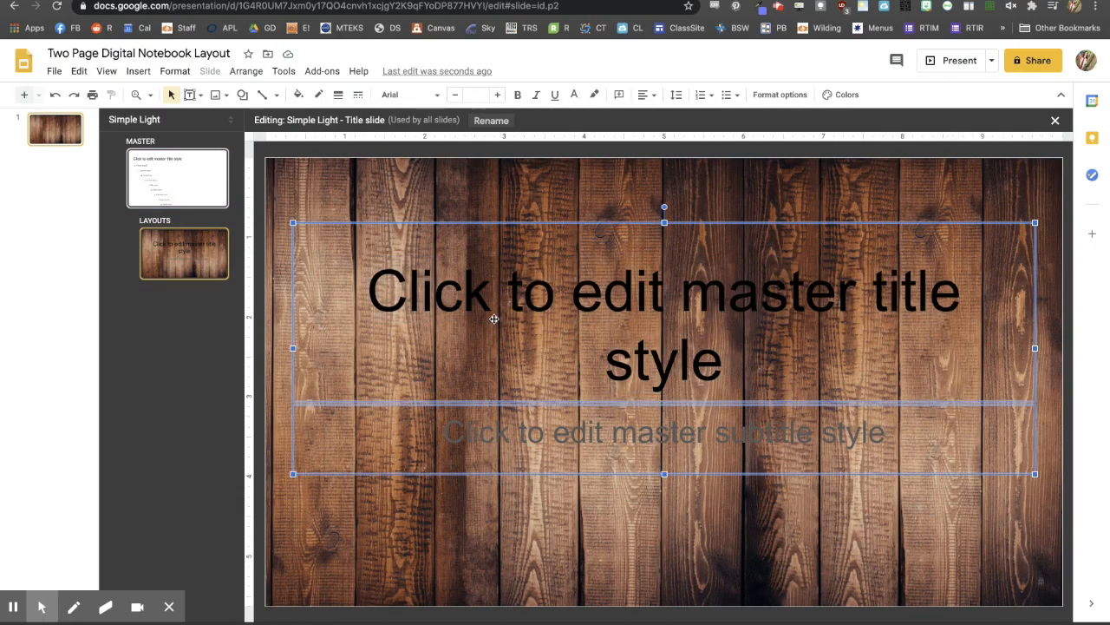
{"action": "key", "text": "Delete"}
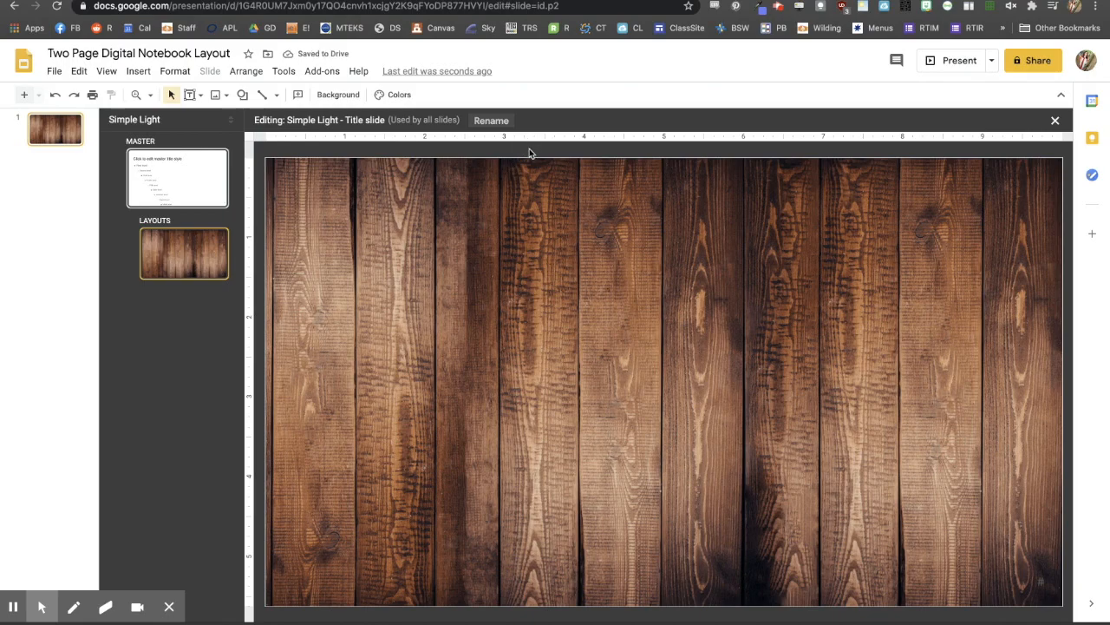
{"action": "left_click", "coordinate": [142, 72]}
{"action": "mouse_move", "coordinate": [174, 94]}
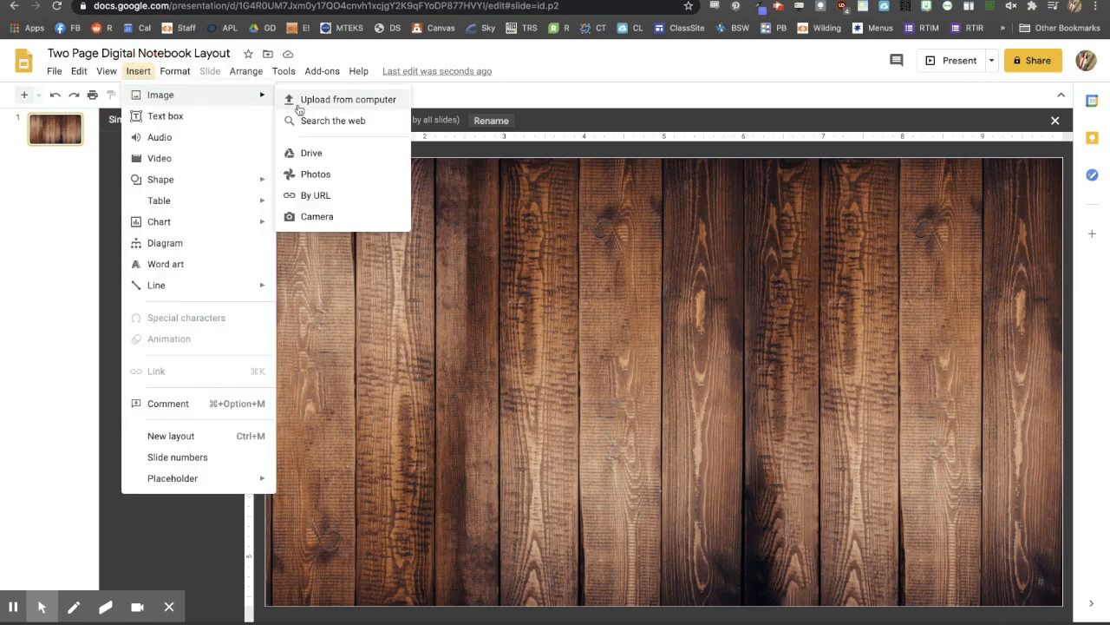
{"action": "left_click", "coordinate": [511, 147]}
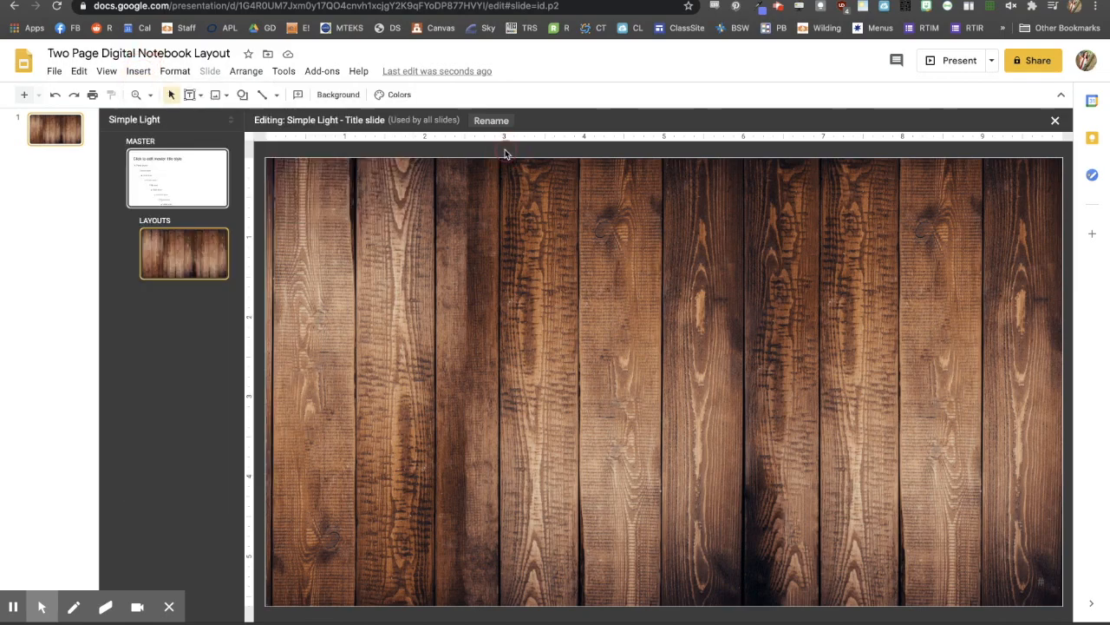
- Insert Dots Label.png from the Free Primary Colors Composition Notebook Covers folder and center the cover on the title slide layout
{"action": "left_click", "coordinate": [214, 95]}
{"action": "left_click", "coordinate": [236, 121]}
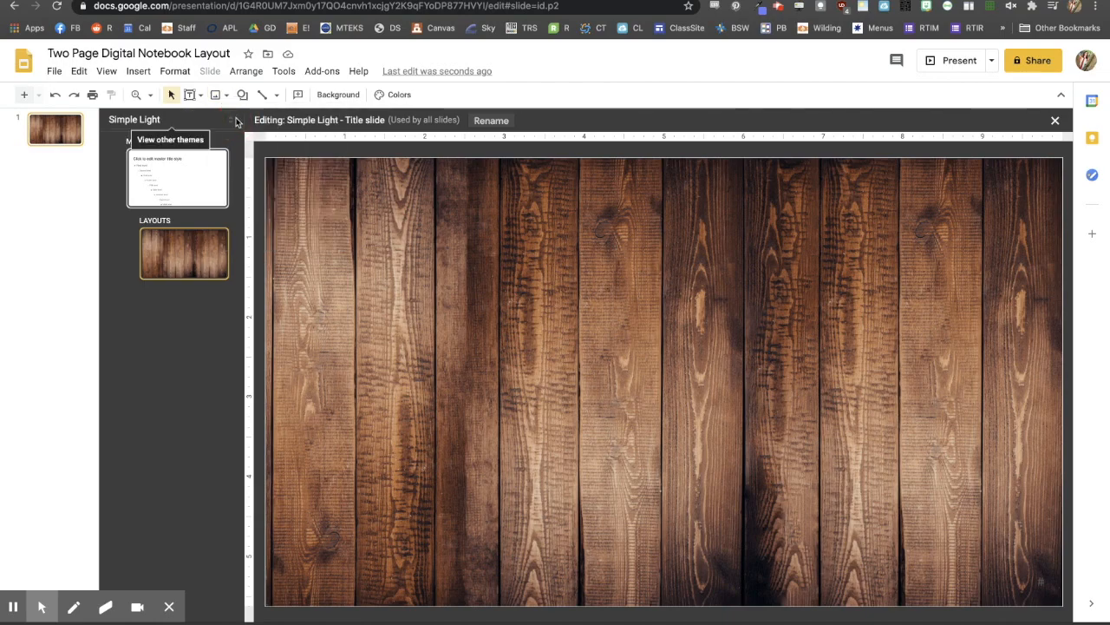
{"action": "left_click", "coordinate": [526, 2]}
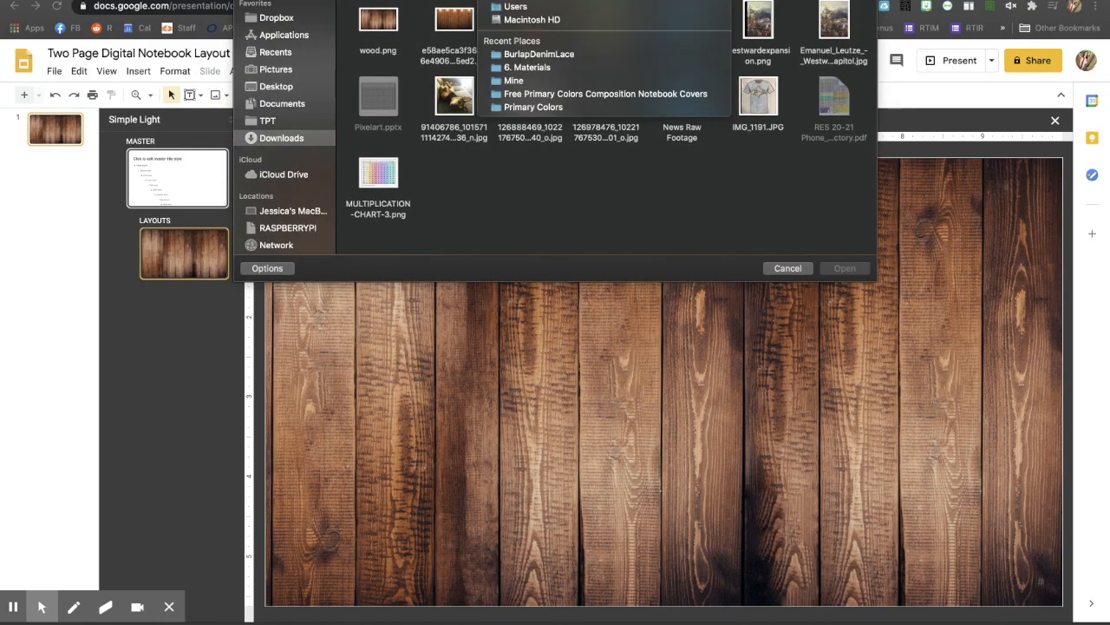
{"action": "left_click", "coordinate": [548, 94]}
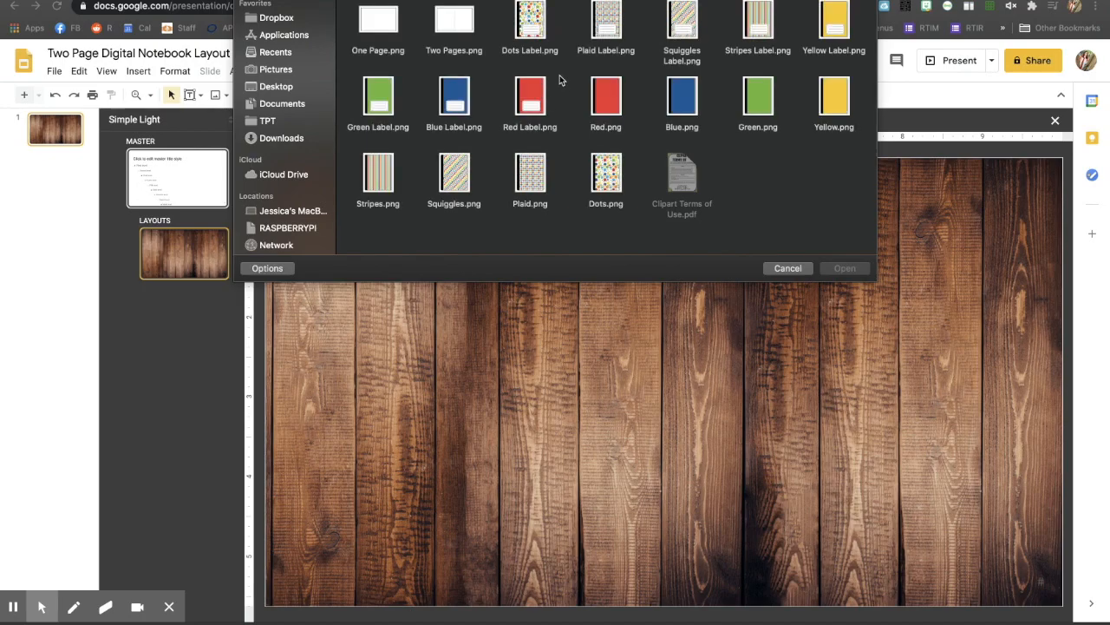
{"action": "double_click", "coordinate": [532, 16]}
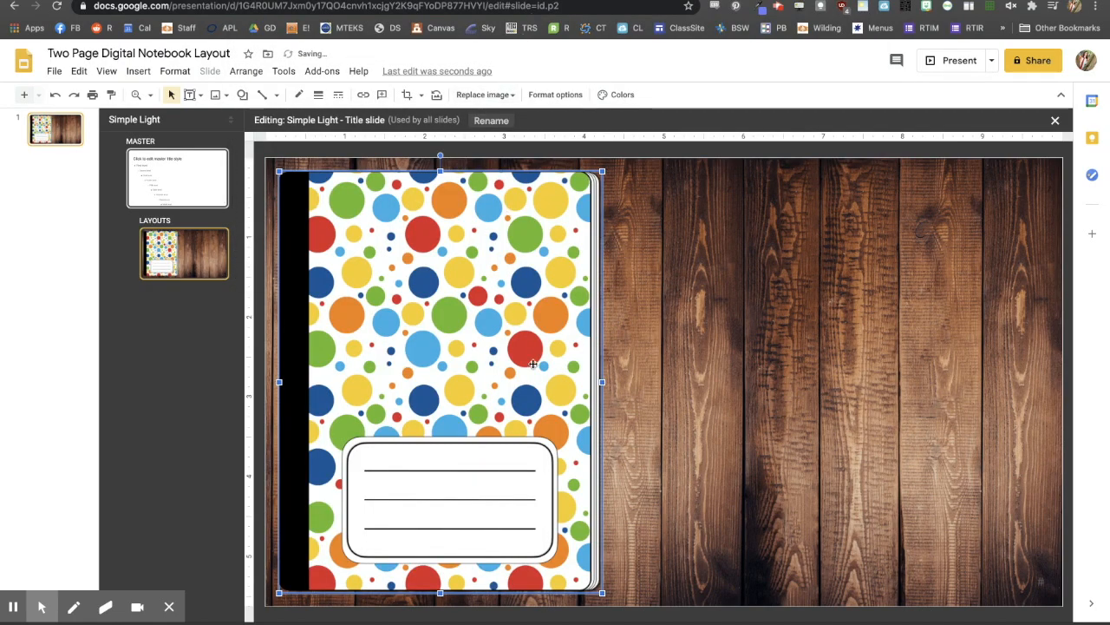
{"action": "left_click_drag", "start_coordinate": [460, 304], "coordinate": [686, 307]}
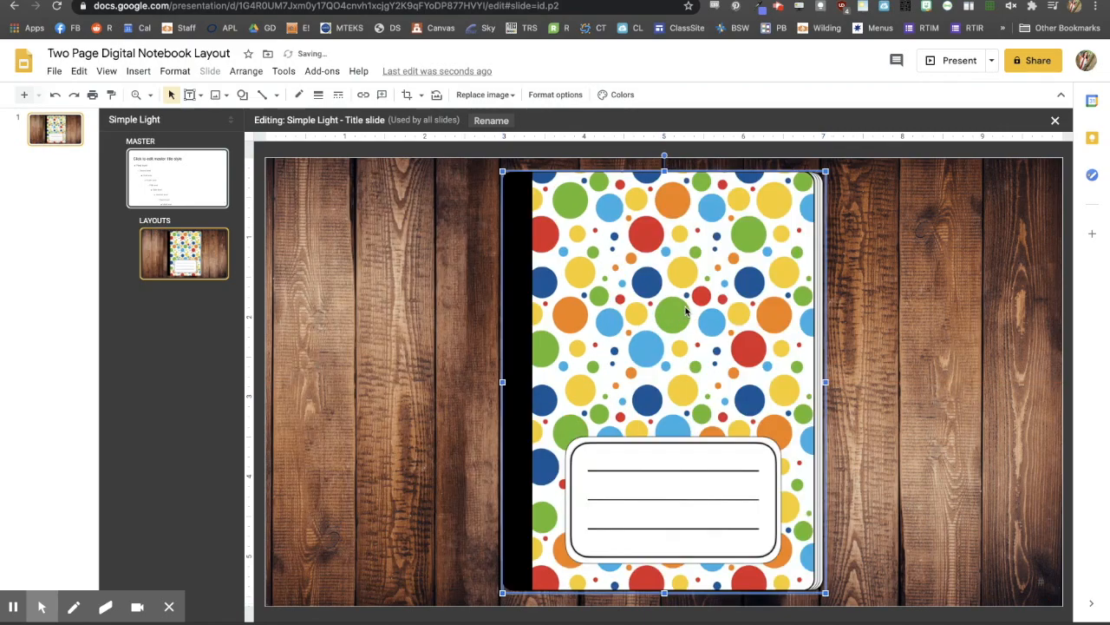
{"action": "left_click", "coordinate": [747, 157]}
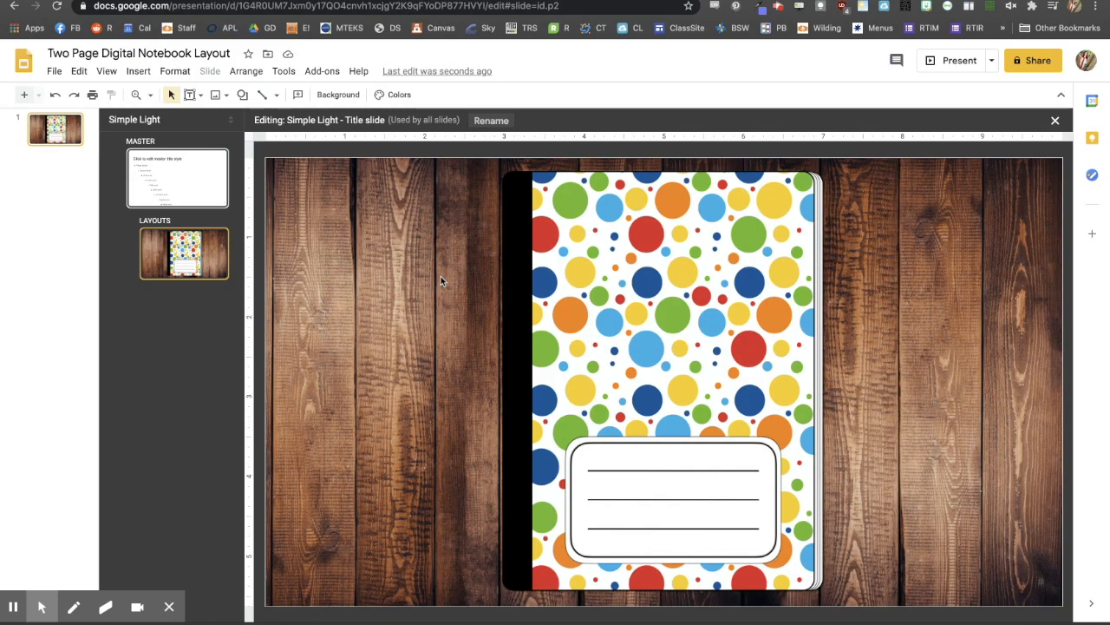
- Add a text box on the cover label's first line and align its text to the horizontal center and vertical middle
{"action": "left_click", "coordinate": [203, 95]}
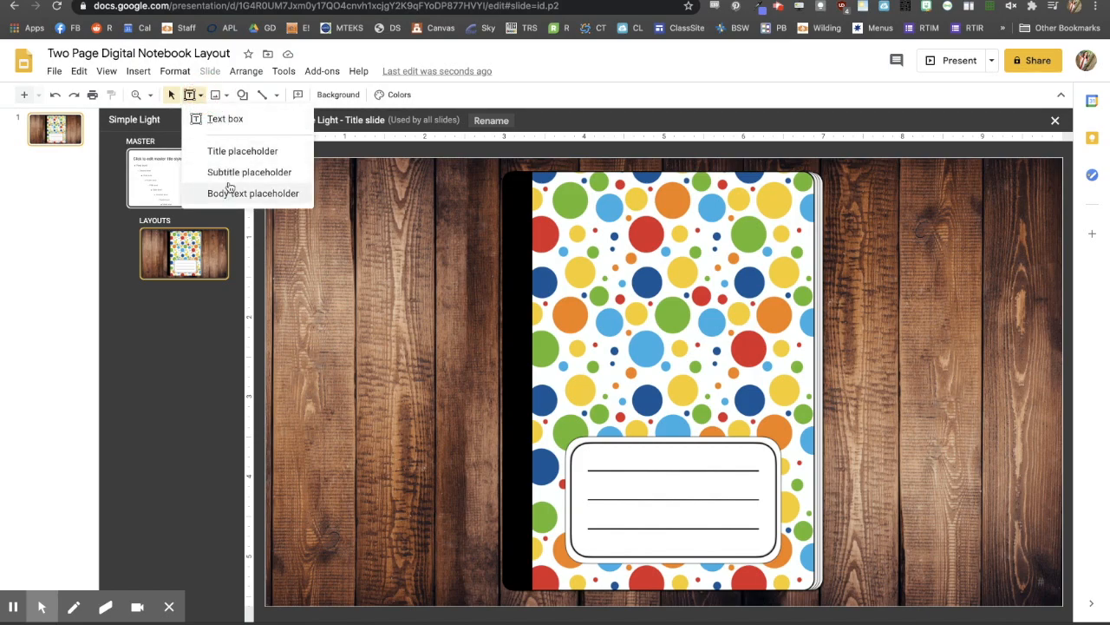
{"action": "left_click", "coordinate": [215, 119]}
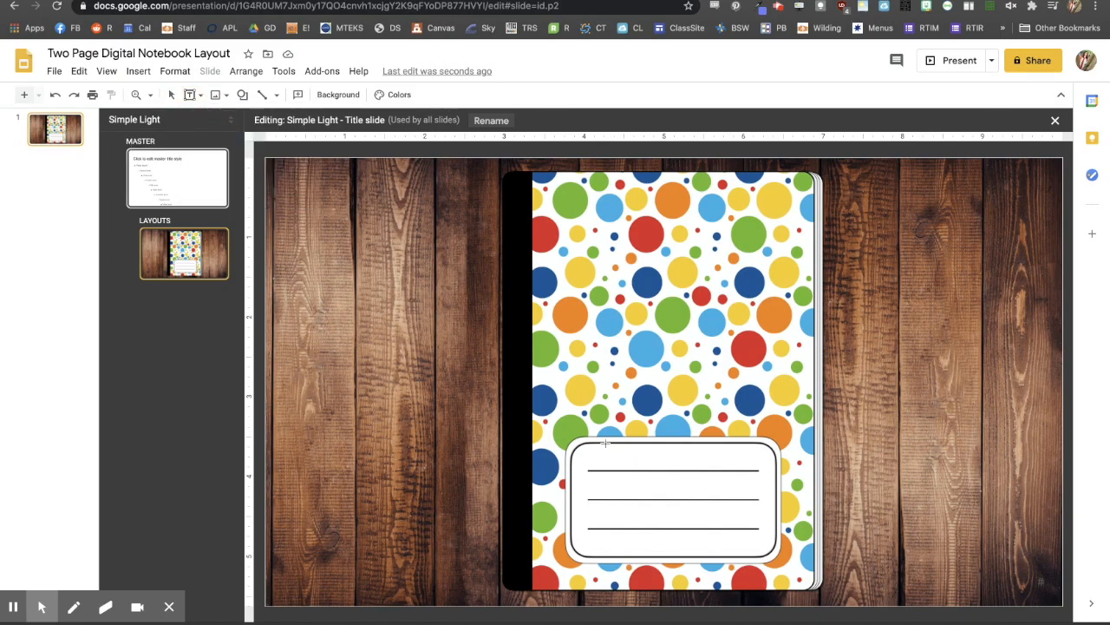
{"action": "left_click_drag", "start_coordinate": [586, 444], "coordinate": [756, 470]}
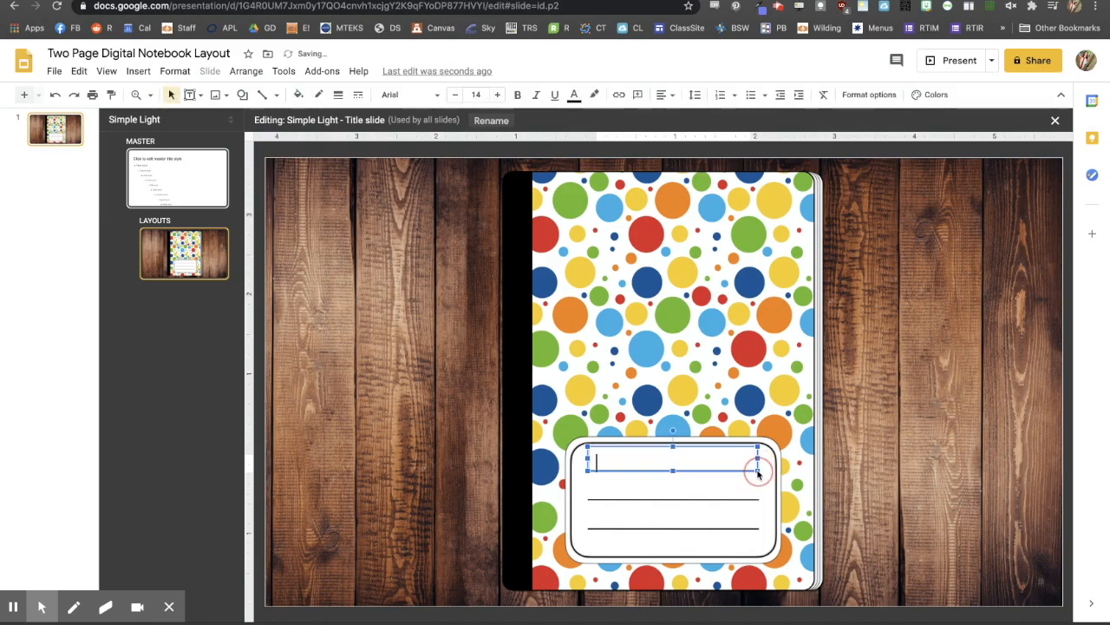
{"action": "left_click", "coordinate": [661, 95]}
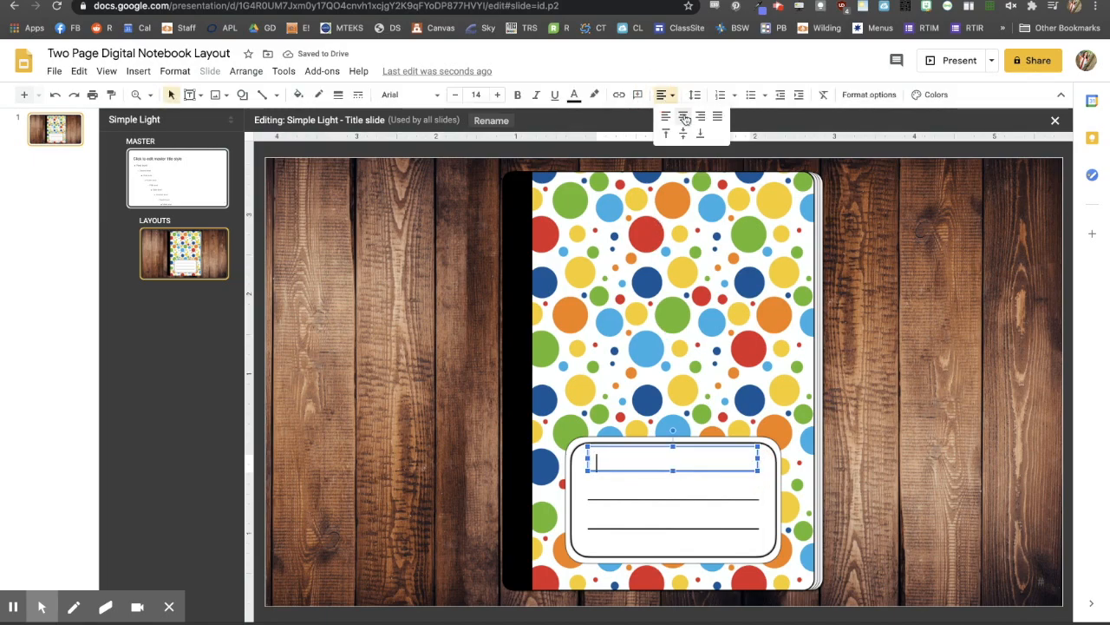
{"action": "left_click", "coordinate": [685, 117]}
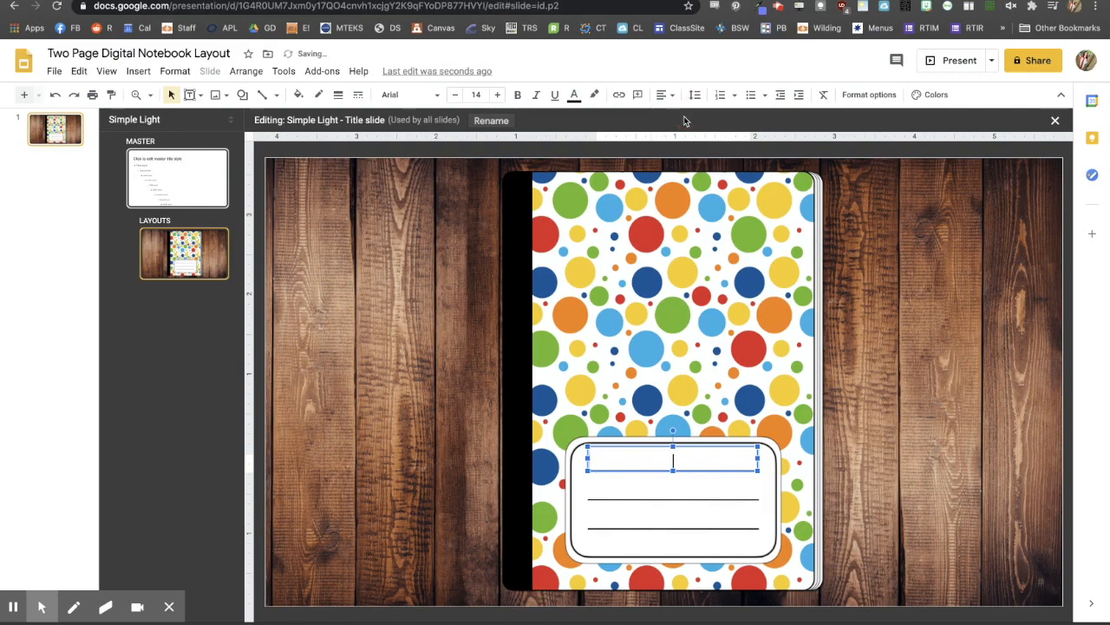
{"action": "left_click", "coordinate": [666, 95]}
{"action": "left_click", "coordinate": [681, 136]}
- Add the Denk One font, apply it to the label's text box and enter "Unit Name"
{"action": "left_click", "coordinate": [414, 95]}
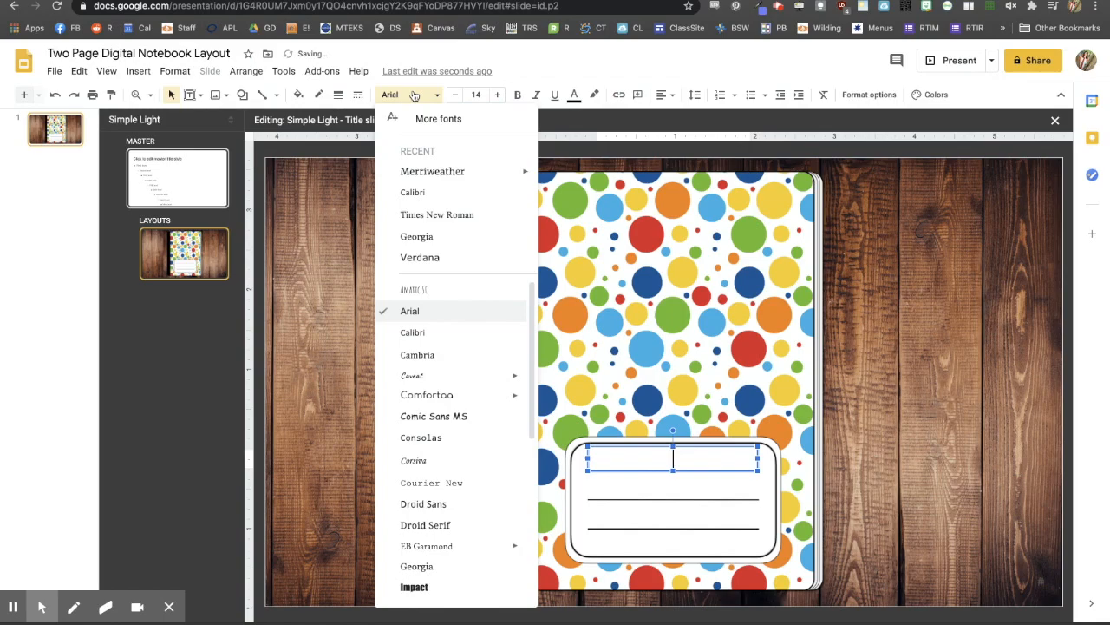
{"action": "scroll", "coordinate": [428, 339], "scroll_direction": "down", "scroll_amount": 3}
{"action": "scroll", "coordinate": [434, 338], "scroll_direction": "down", "scroll_amount": 2}
{"action": "mouse_move", "coordinate": [467, 173]}
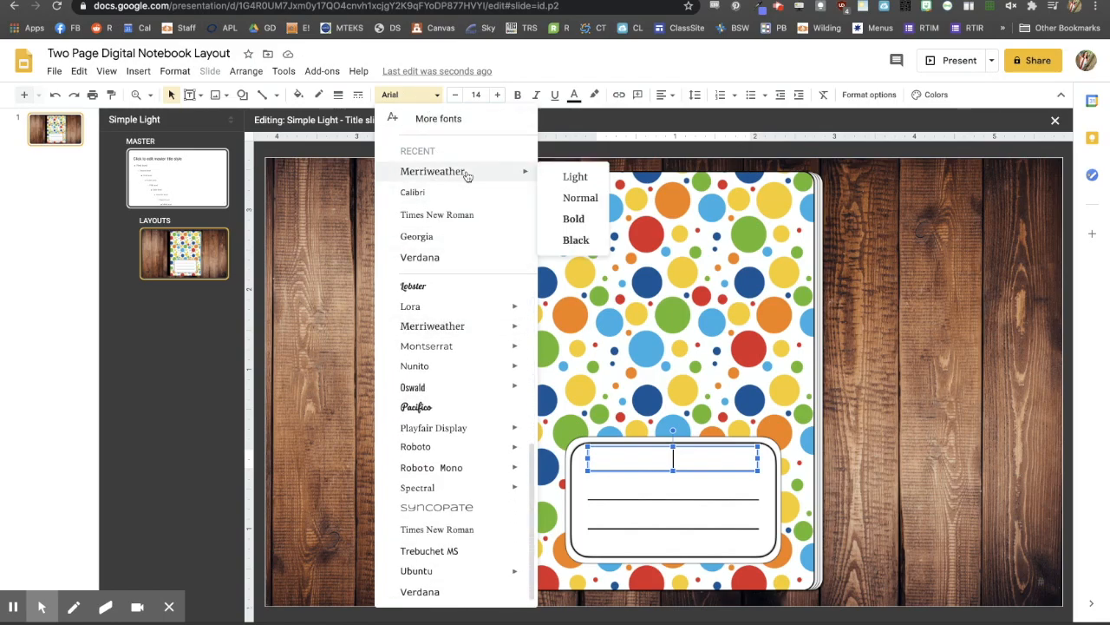
{"action": "left_click", "coordinate": [444, 120]}
{"action": "left_click", "coordinate": [349, 182]}
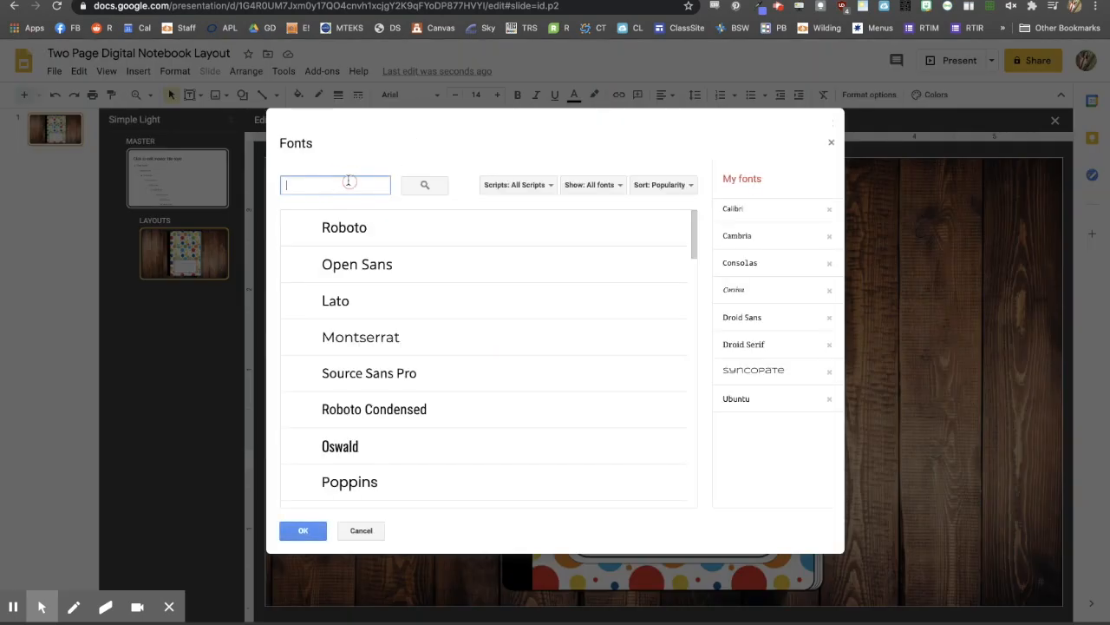
{"action": "type", "text": "denk"}
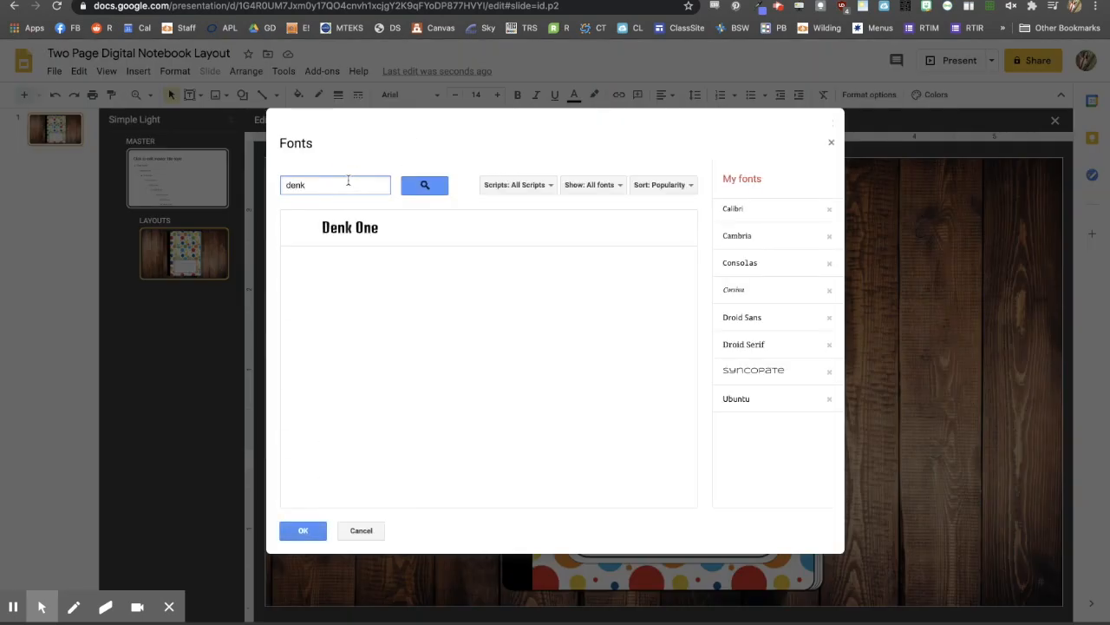
{"action": "left_click", "coordinate": [368, 229]}
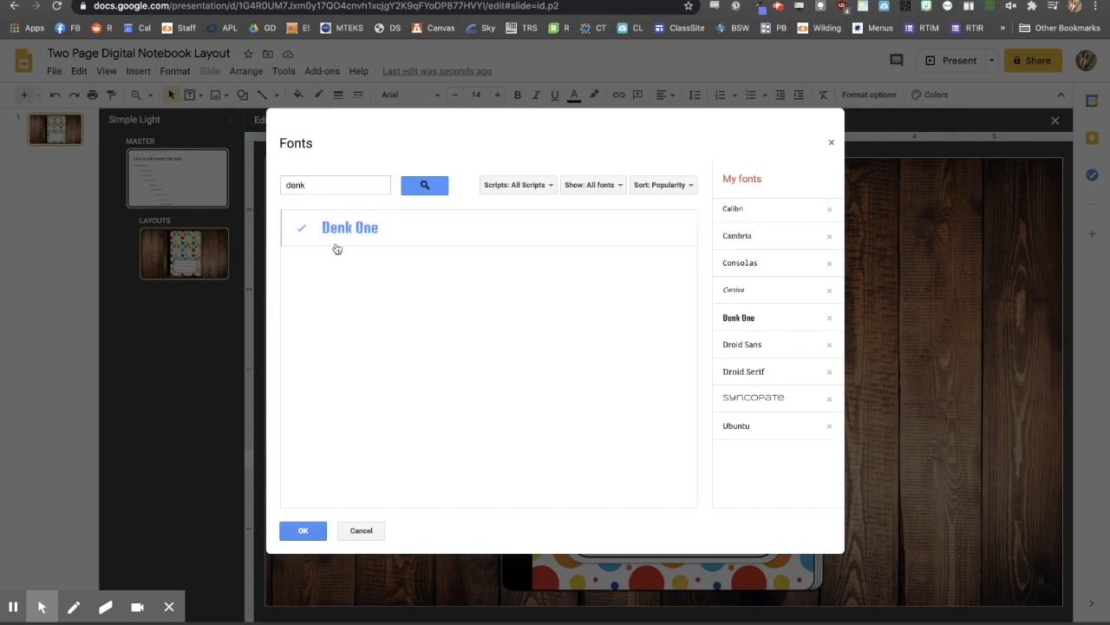
{"action": "left_click", "coordinate": [302, 531]}
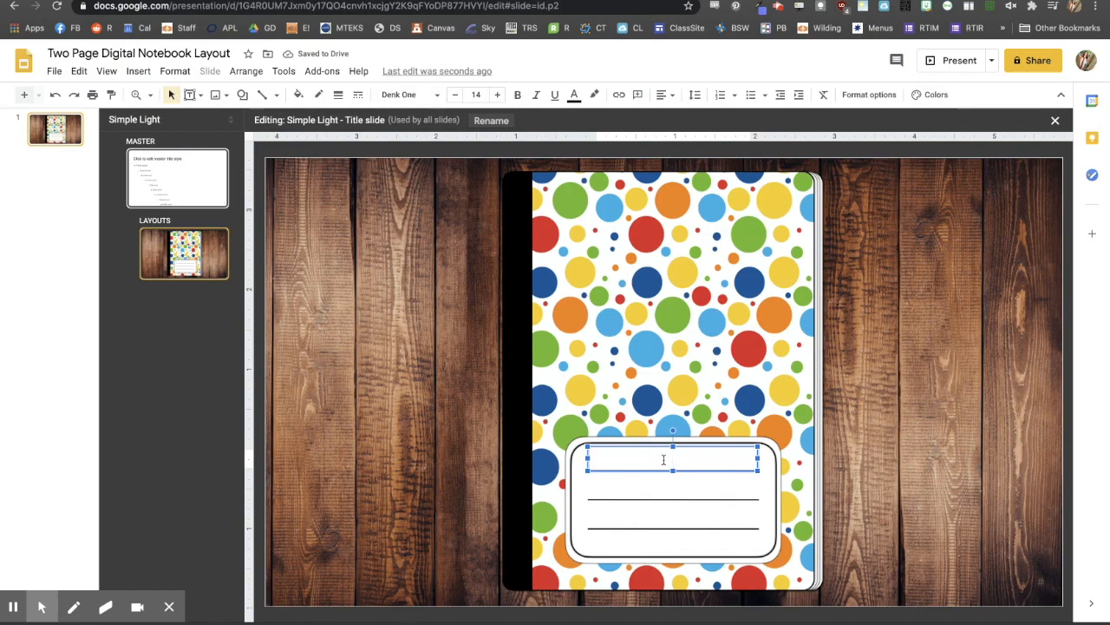
{"action": "type", "text": "Unit Name"}
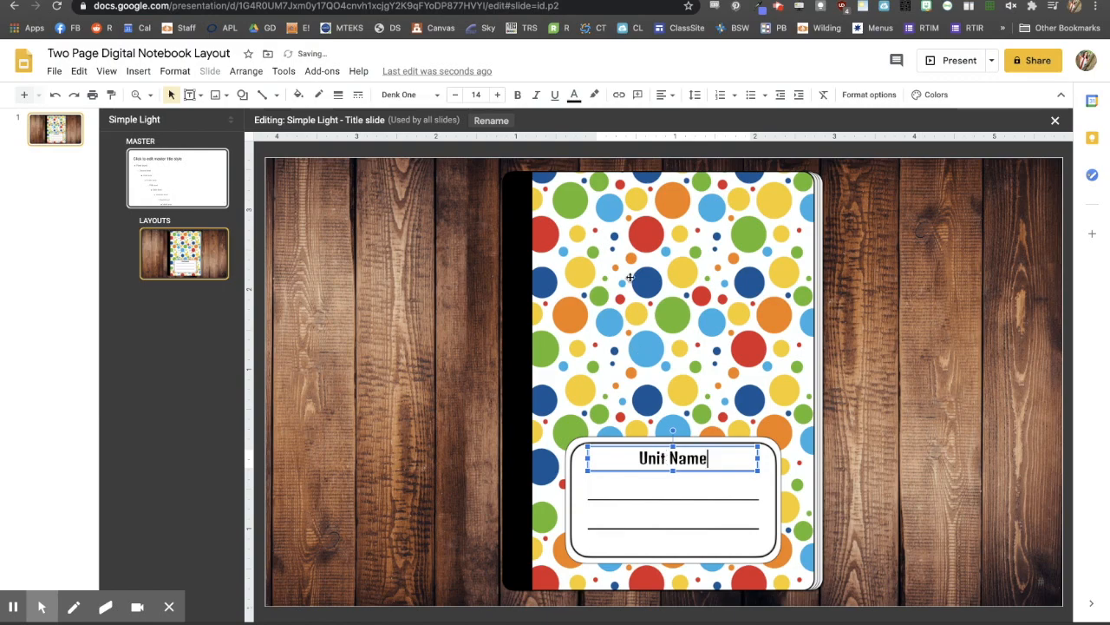
- Set the font size of the "Unit Name" text to 20
{"action": "left_click", "coordinate": [500, 95]}
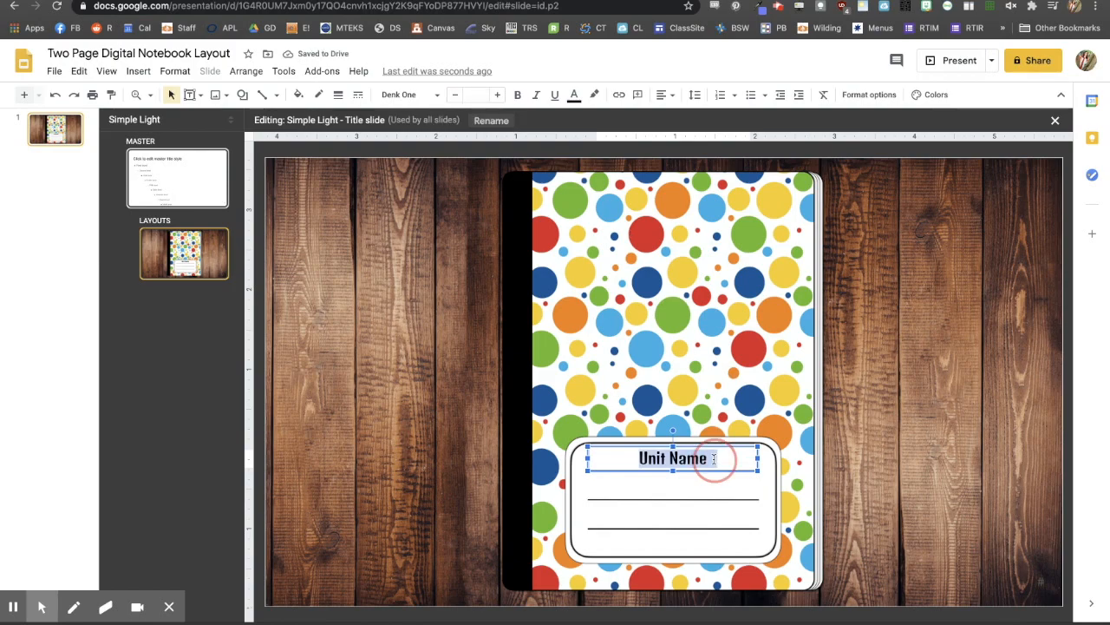
{"action": "left_click_drag", "start_coordinate": [715, 458], "coordinate": [600, 460]}
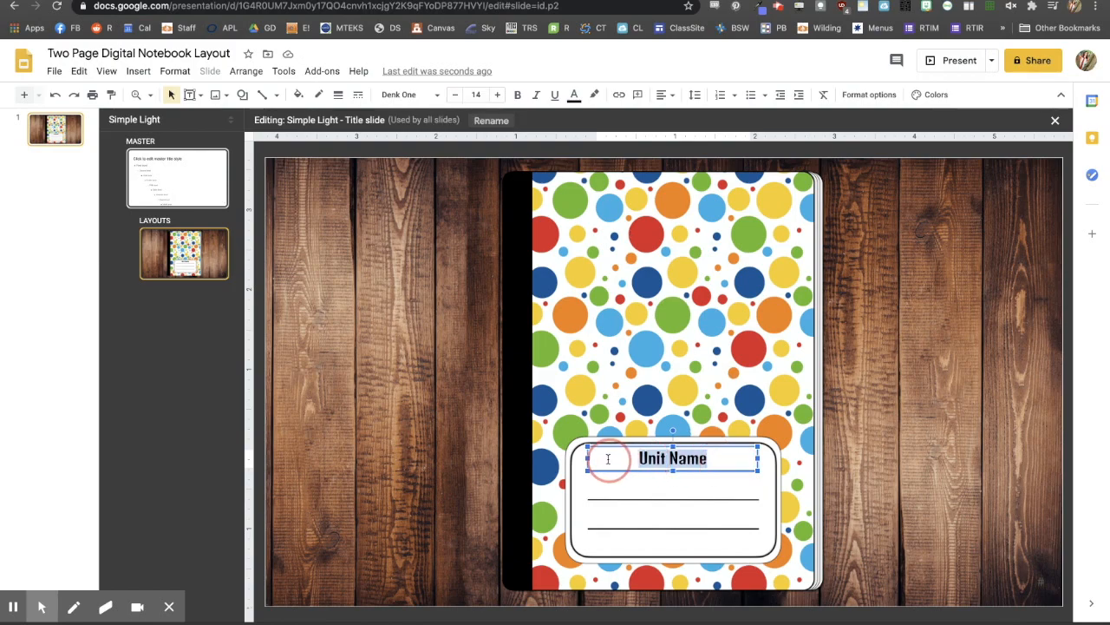
{"action": "left_click", "coordinate": [498, 95]}
{"action": "left_click", "coordinate": [498, 94]}
{"action": "left_click", "coordinate": [499, 94]}
{"action": "left_click", "coordinate": [498, 95]}
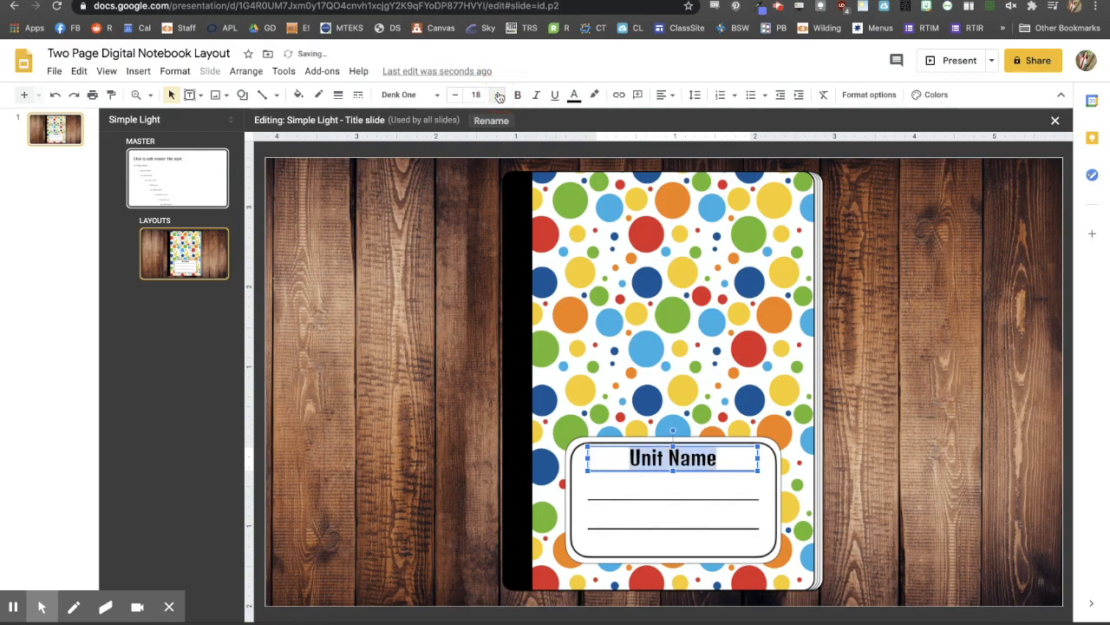
{"action": "left_click", "coordinate": [499, 95]}
{"action": "left_click", "coordinate": [499, 95]}
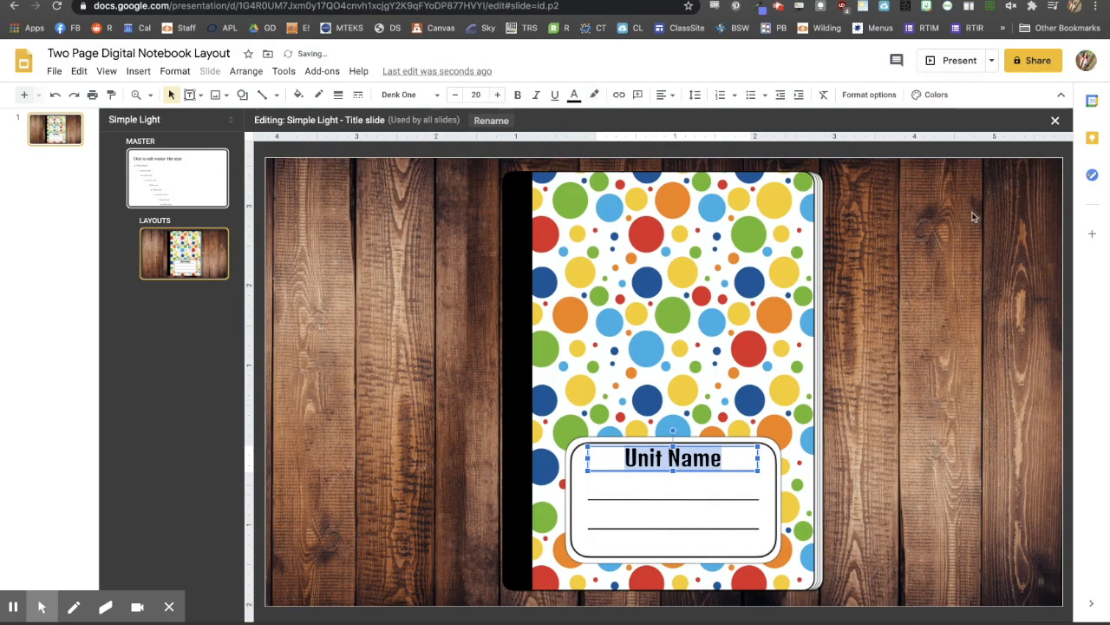
{"action": "left_click", "coordinate": [993, 227]}
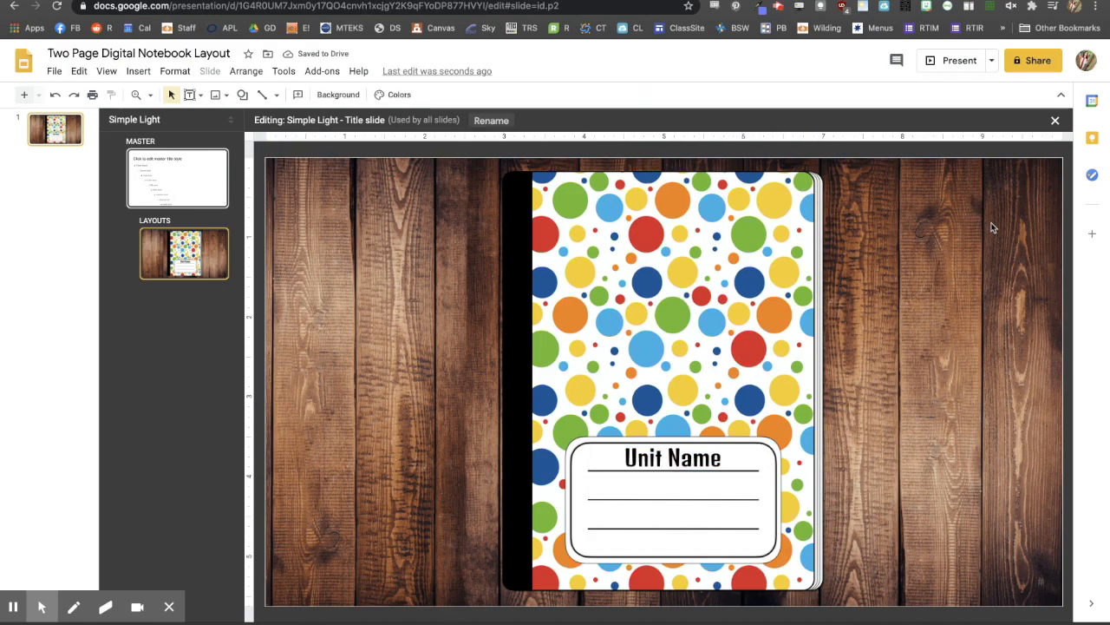
- Duplicate the "Unit Name" text box and move the copy directly beneath the original, with their edges aligned
{"action": "left_click", "coordinate": [675, 460]}
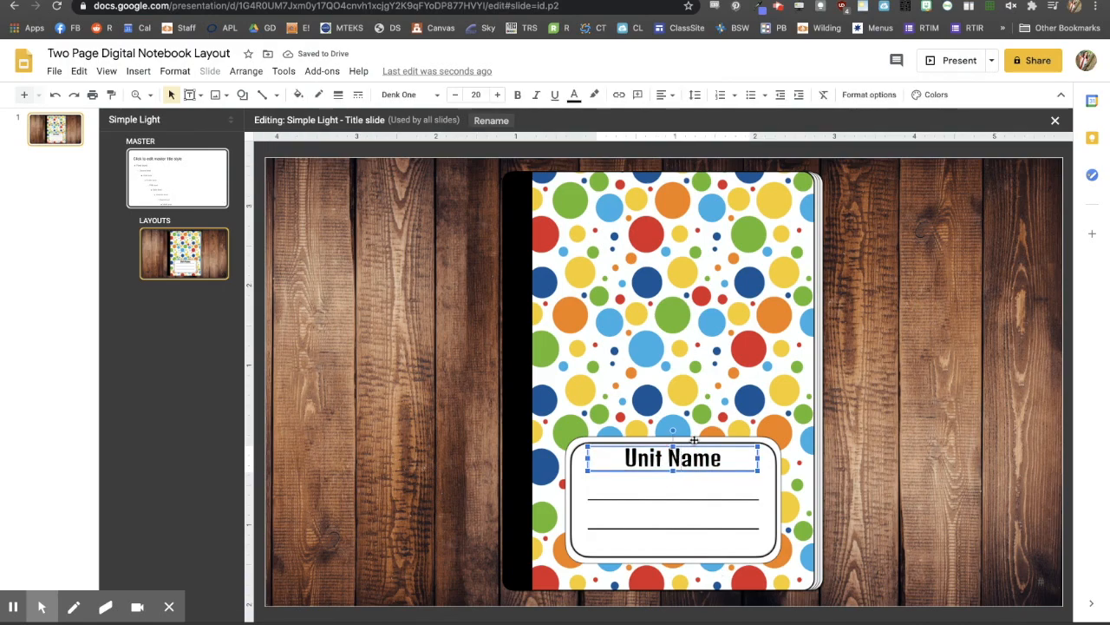
{"action": "left_click", "coordinate": [696, 445]}
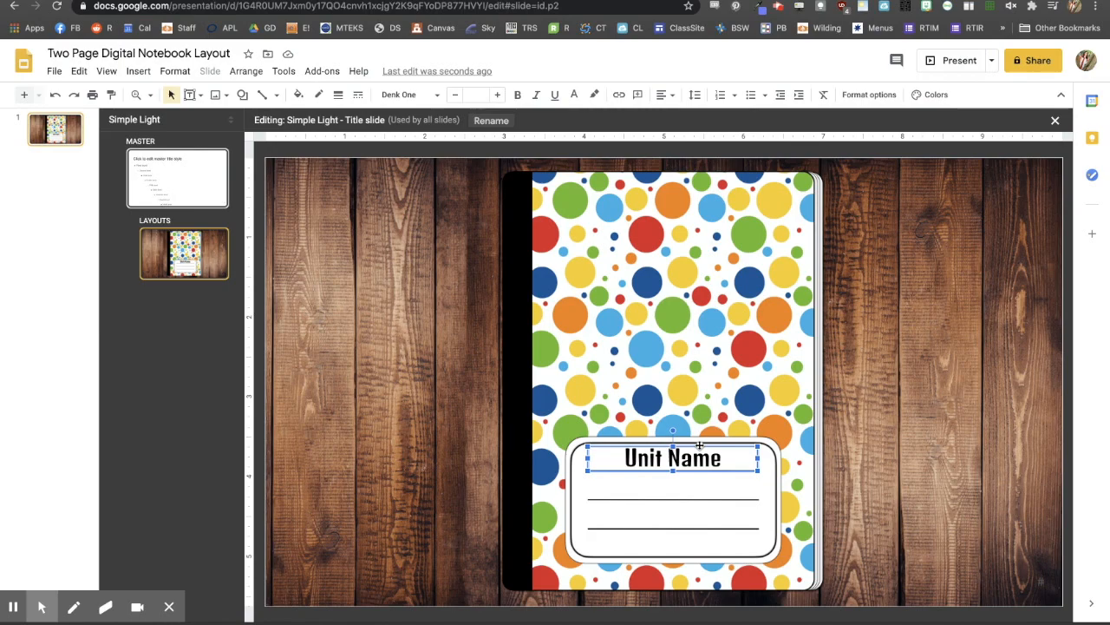
{"action": "key", "text": "ctrl+d"}
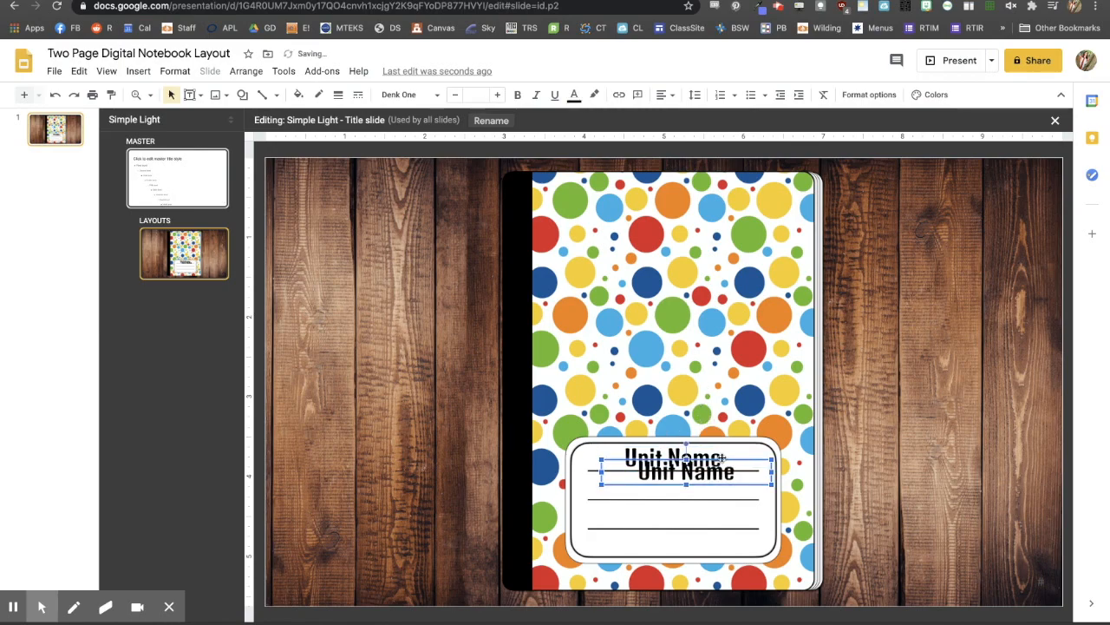
{"action": "mouse_move", "coordinate": [709, 487]}
{"action": "left_mouse_down"}
{"action": "mouse_move", "coordinate": [699, 486]}
{"action": "mouse_move", "coordinate": [700, 501]}
{"action": "left_mouse_up"}
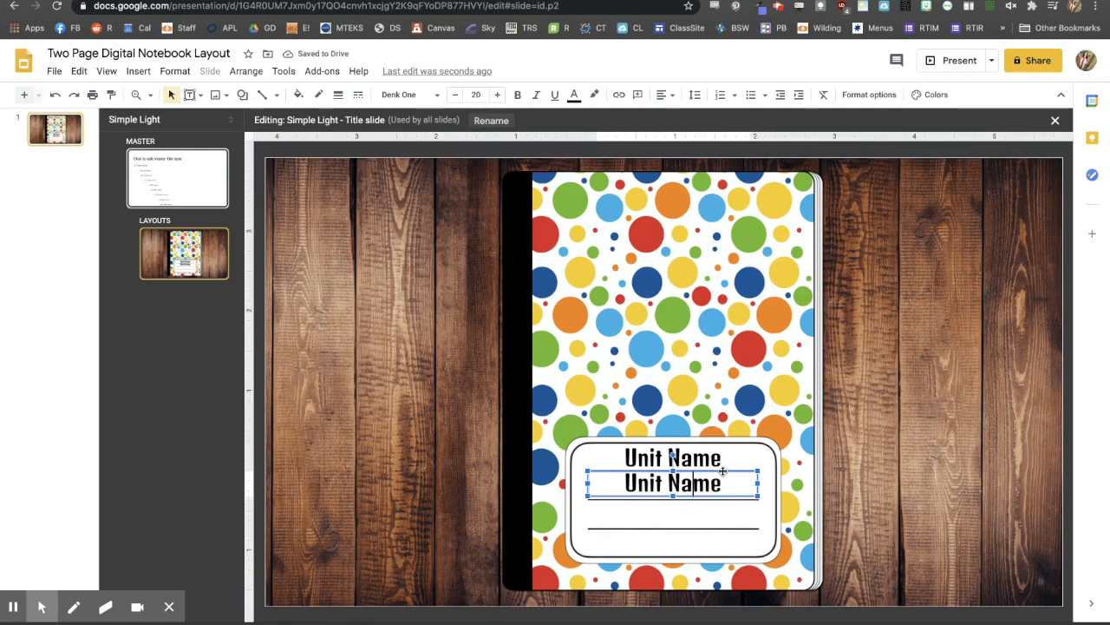
- Nudge the duplicated text box down so its text sits just above the label's second line
{"action": "left_click", "coordinate": [722, 471]}
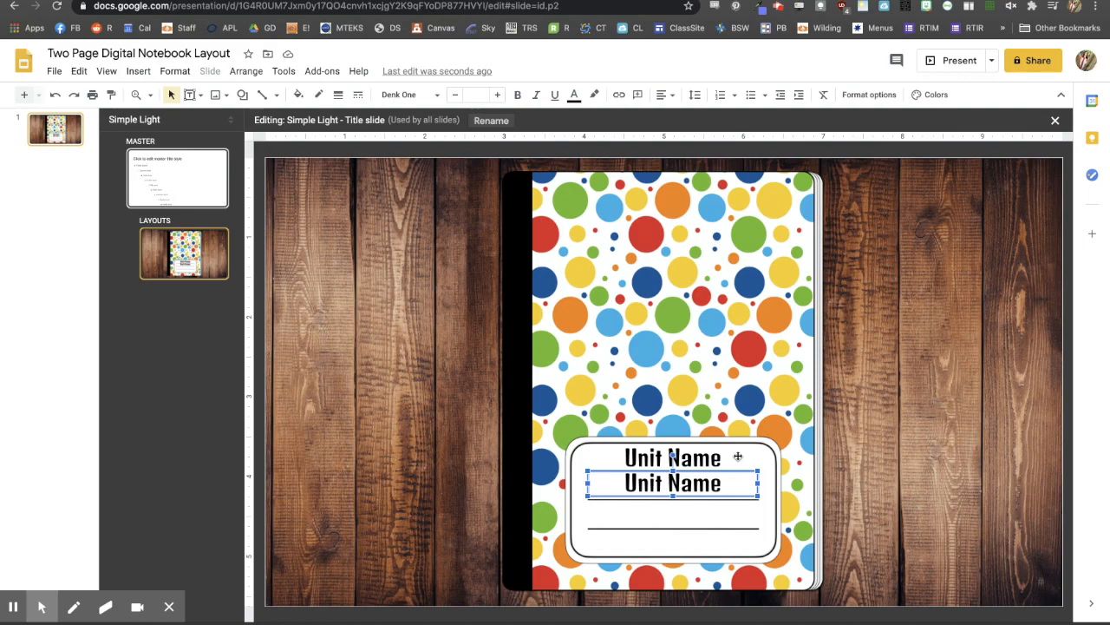
{"action": "key", "text": "Down"}
{"action": "key", "text": "Down"}
{"action": "key", "text": "Down"}
{"action": "key", "text": "Up"}
{"action": "key", "text": "Up"}
{"action": "key", "text": "Up"}
{"action": "key", "text": "Down"}
{"action": "key", "text": "Down"}
{"action": "key", "text": "Up"}
{"action": "key", "text": "shift+Down"}
{"action": "key", "text": "shift+Down"}
{"action": "key", "text": "shift+Down"}
{"action": "key", "text": "shift+Down"}
{"action": "key", "text": "shift+Down"}
{"action": "key", "text": "shift+Down"}
{"action": "key", "text": "shift+Up"}
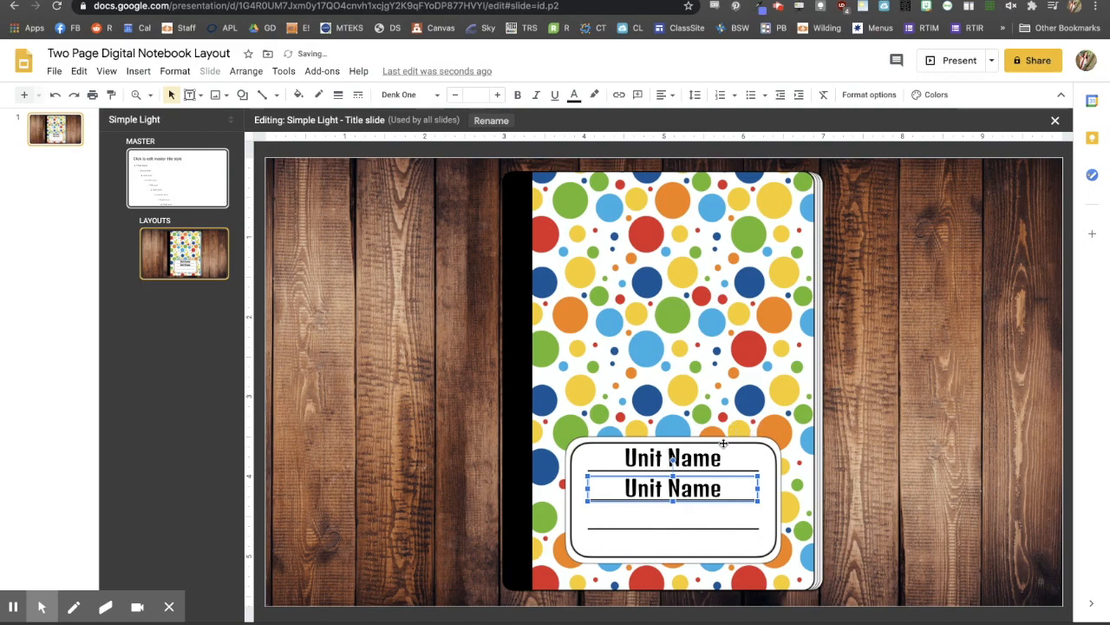
- Nudge the original "Unit Name" text box slightly down so its text sits on the label's first line
{"action": "left_click", "coordinate": [724, 443]}
{"action": "key", "text": "shift+Down"}
{"action": "key", "text": "shift+Down"}
{"action": "key", "text": "shift+Down"}
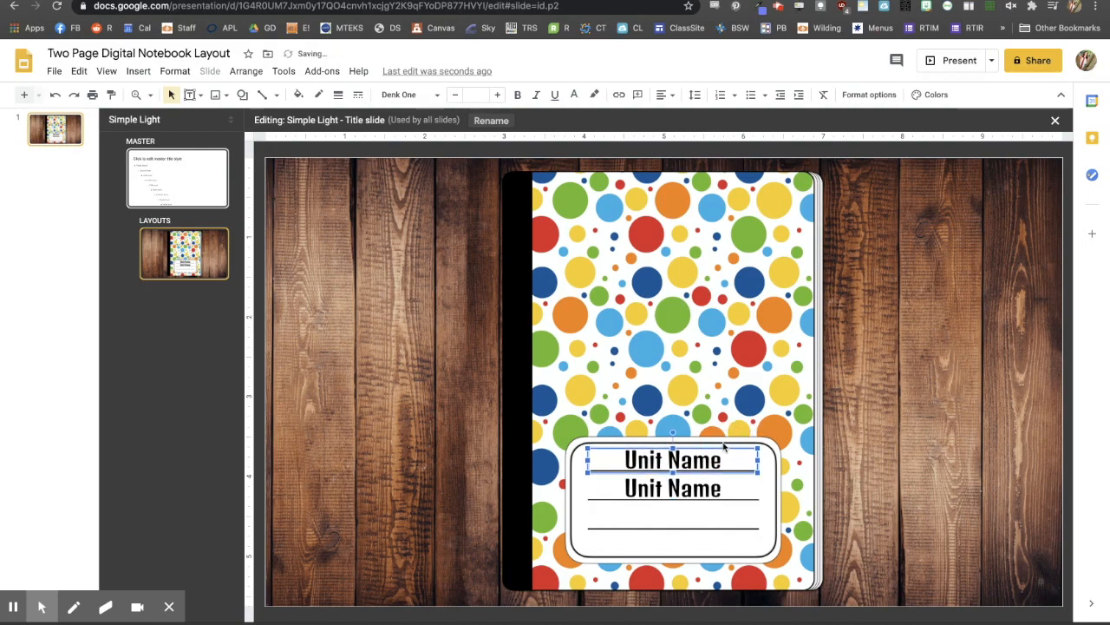
{"action": "left_click", "coordinate": [834, 451]}
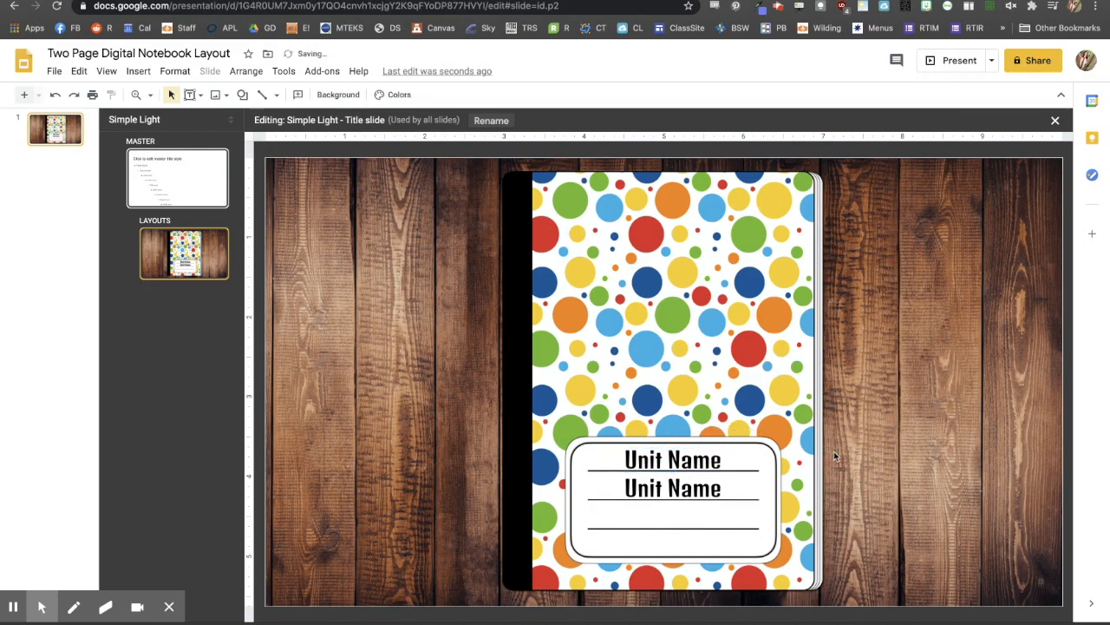
- Replace the text in the duplicated text box on the second line with "Subject"
{"action": "triple_click", "coordinate": [675, 491]}
{"action": "type", "text": "Subject"}
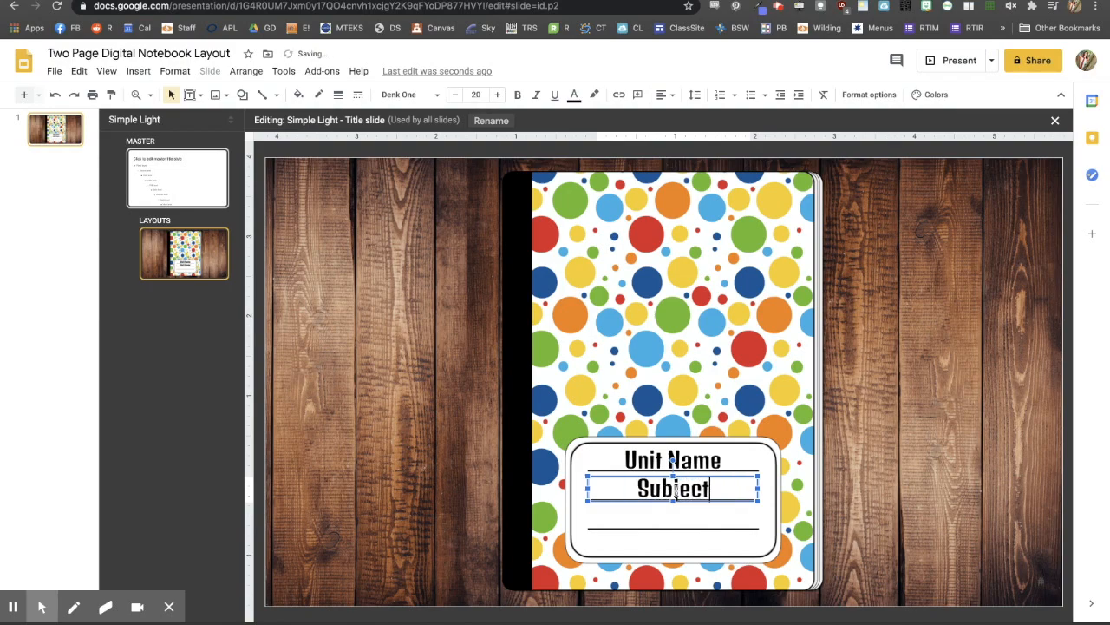
{"action": "left_click", "coordinate": [902, 454]}
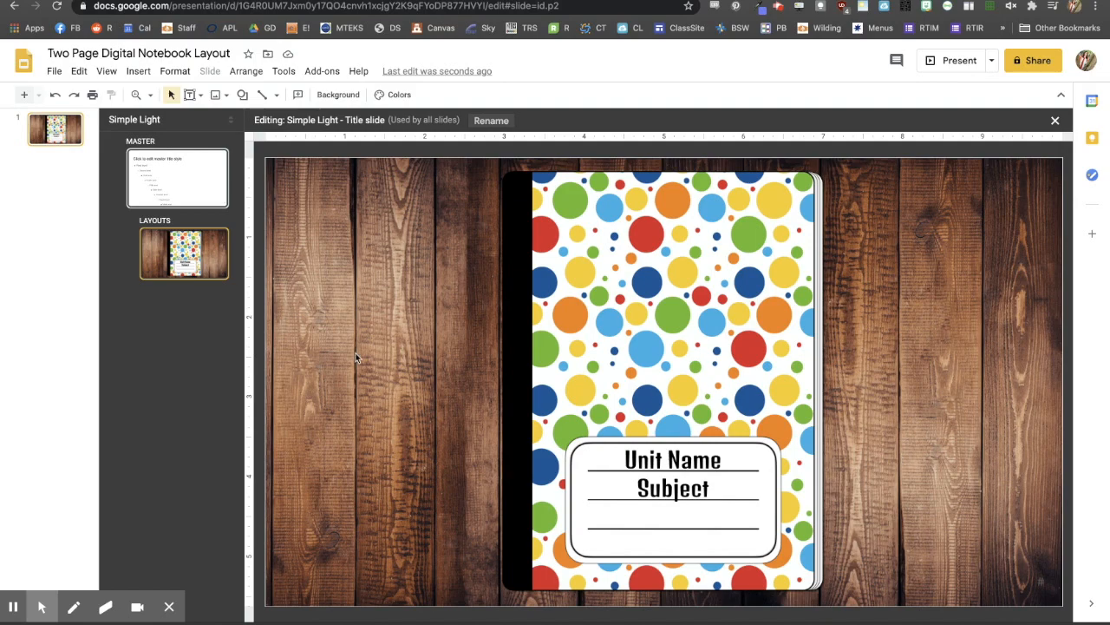
- Draw a small round same-side corner rectangle on the wood beside the notebook's right edge and rotate it 90° clockwise
{"action": "left_click", "coordinate": [242, 94]}
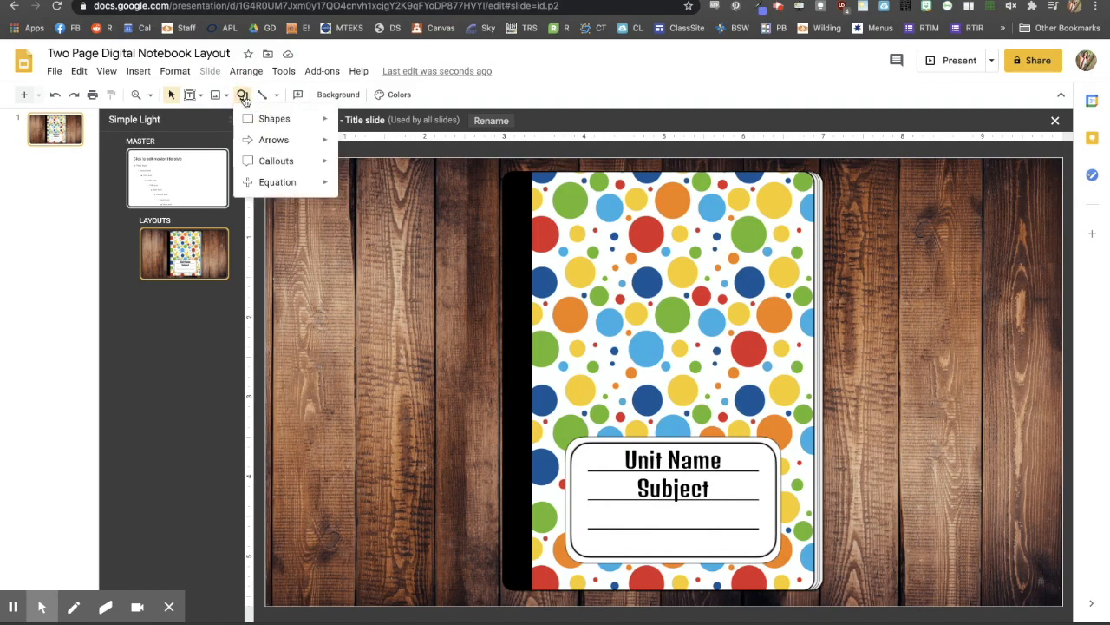
{"action": "mouse_move", "coordinate": [271, 118]}
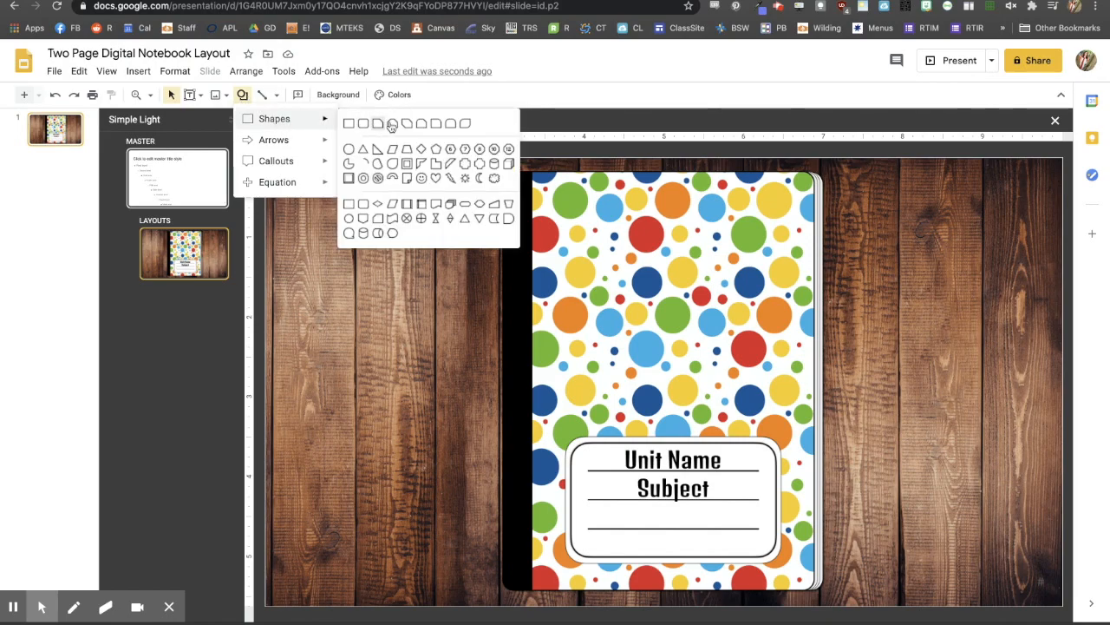
{"action": "left_click", "coordinate": [449, 123]}
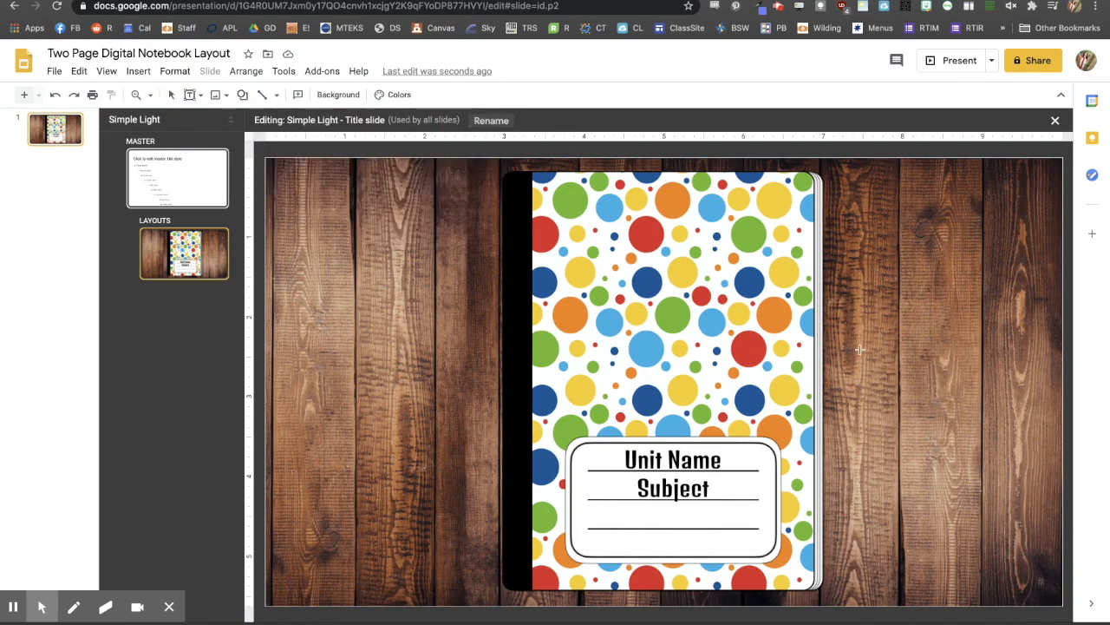
{"action": "left_click_drag", "start_coordinate": [855, 229], "coordinate": [910, 270]}
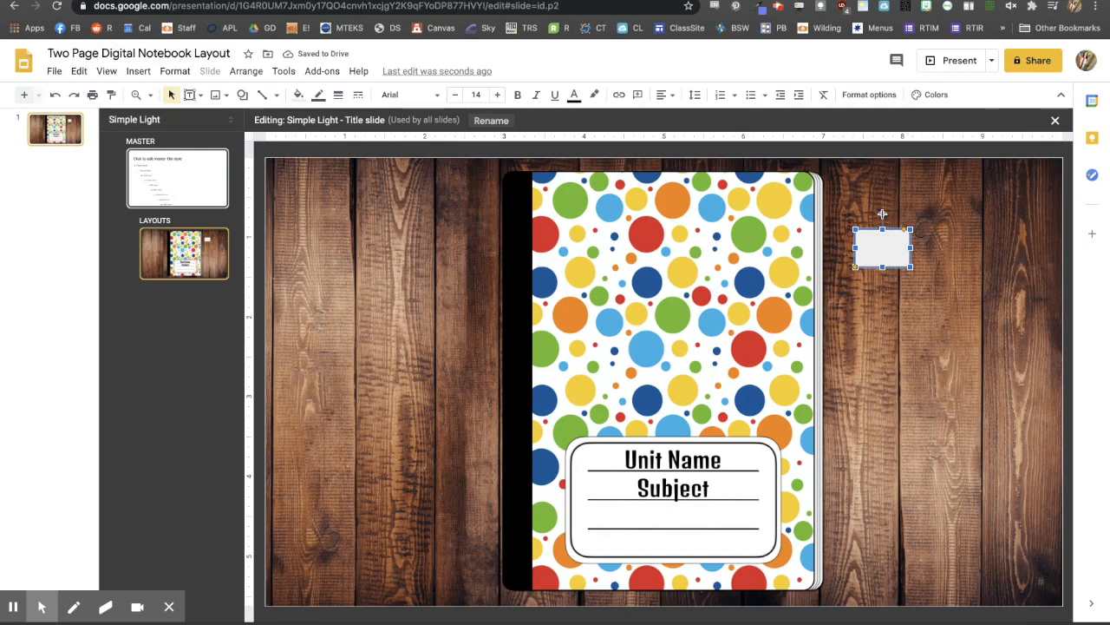
{"action": "left_click_drag", "start_coordinate": [882, 213], "coordinate": [952, 249]}
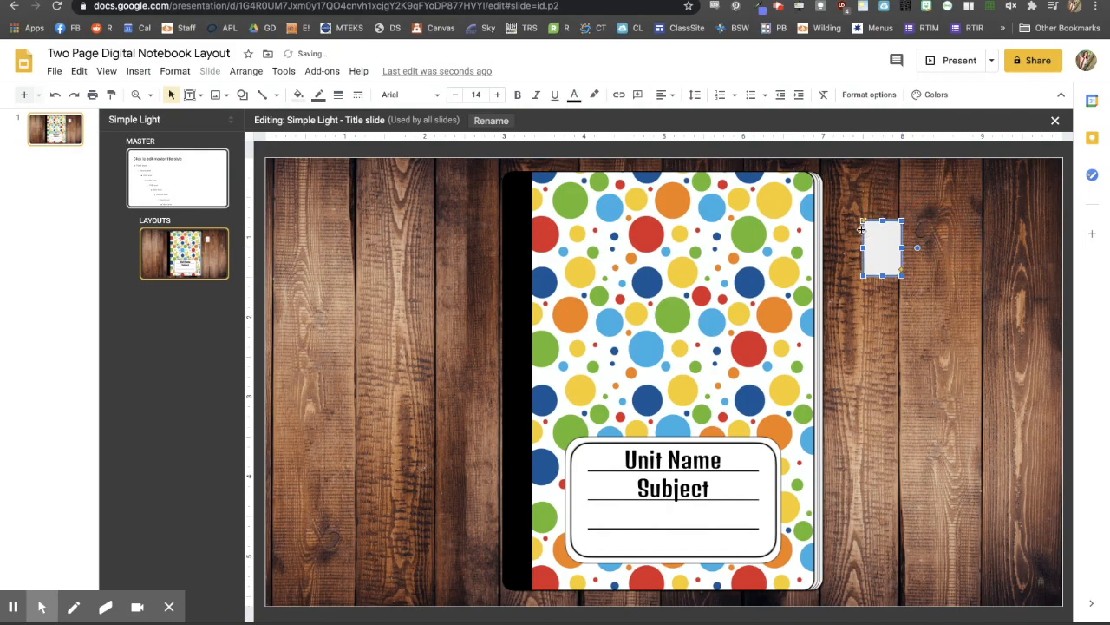
{"action": "left_click", "coordinate": [951, 329]}
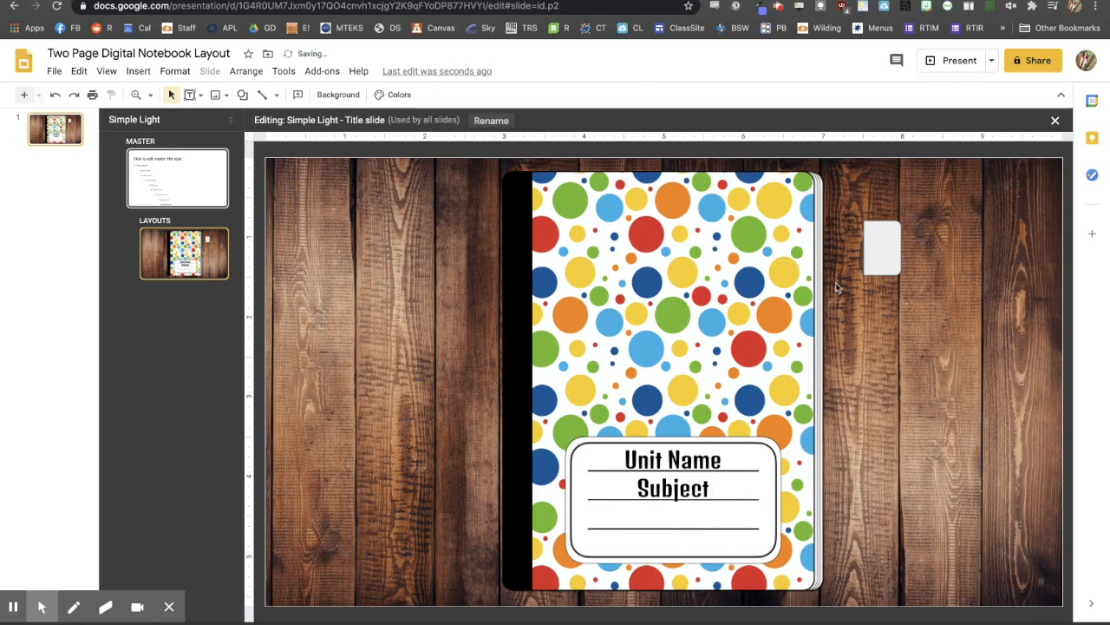
- Add a drop shadow to the small rounded tab shape on the wood beside the notebook
{"action": "left_click", "coordinate": [891, 256]}
{"action": "left_click", "coordinate": [899, 405]}
{"action": "left_click", "coordinate": [884, 242]}
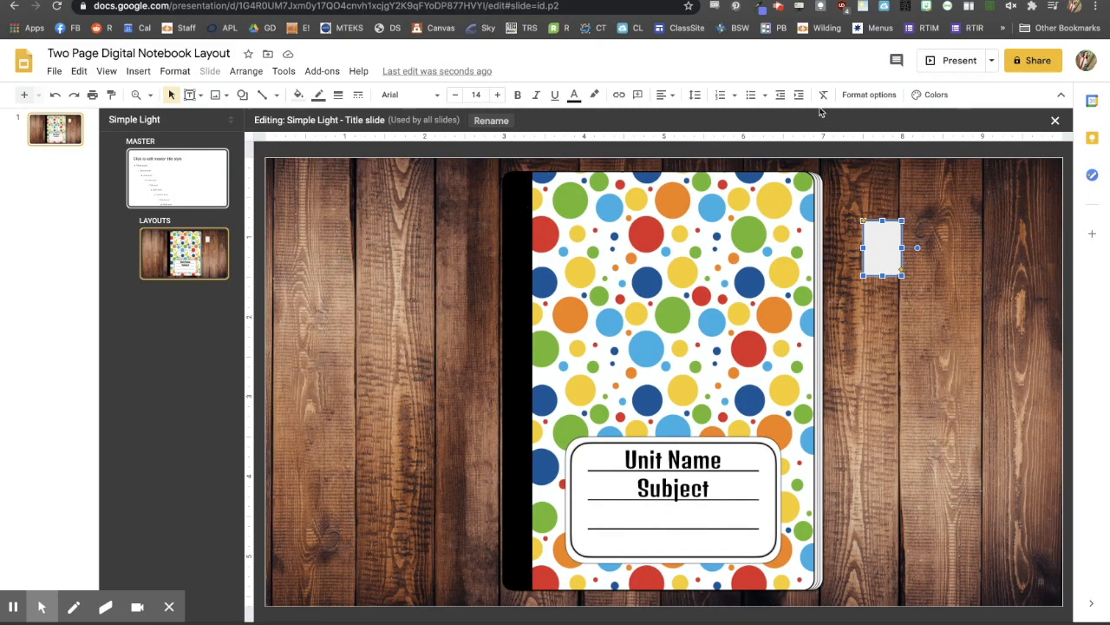
{"action": "left_click", "coordinate": [863, 95]}
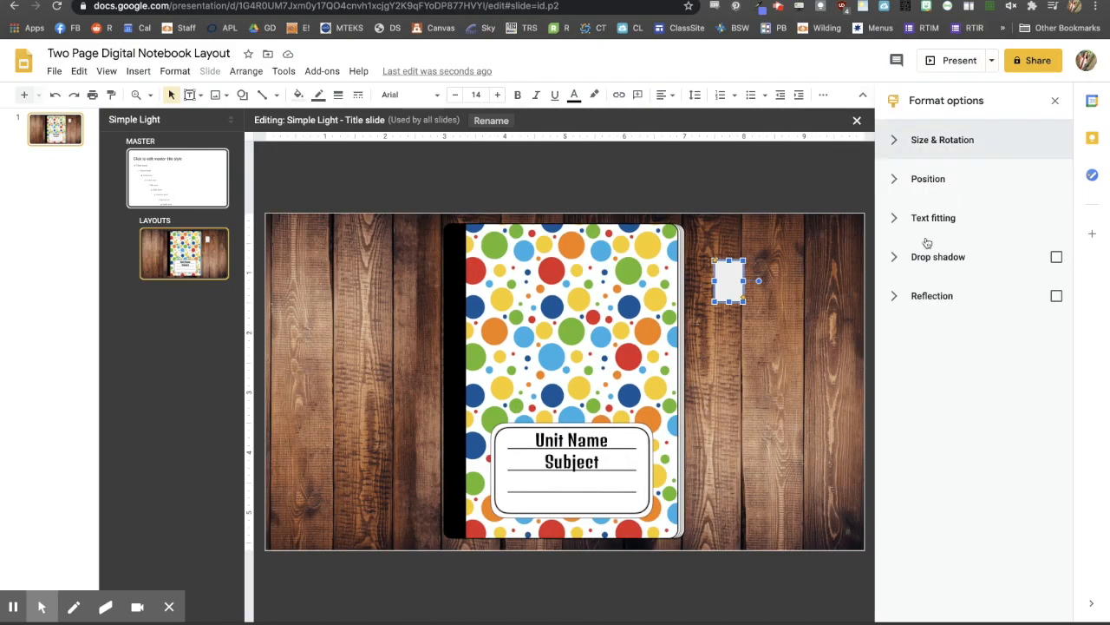
{"action": "left_click", "coordinate": [894, 257]}
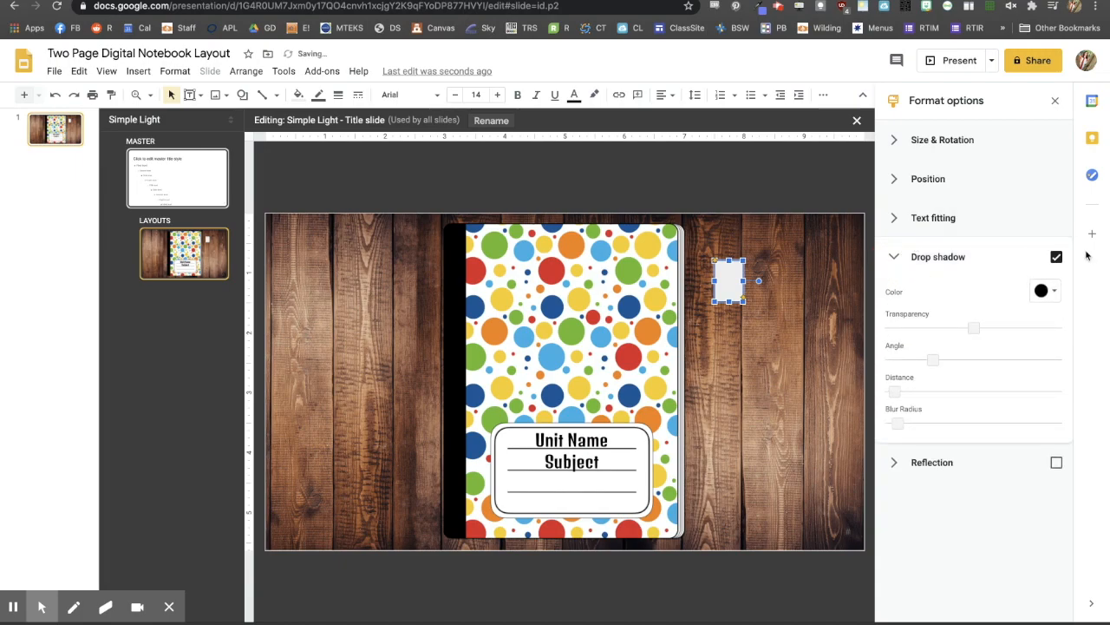
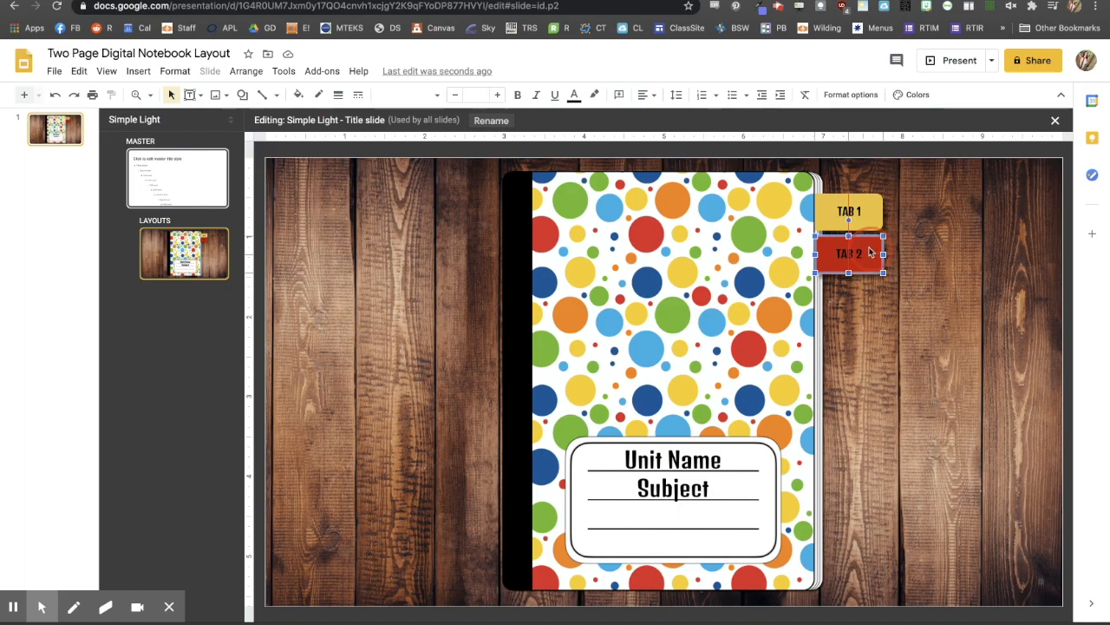
- Duplicate the red TAB 2 shape together with its label and align the copy directly below it on the notebook's edge
{"action": "left_click", "coordinate": [900, 254]}
{"action": "left_click", "coordinate": [880, 305]}
{"action": "left_click", "coordinate": [866, 259]}
{"action": "left_click", "coordinate": [987, 275]}
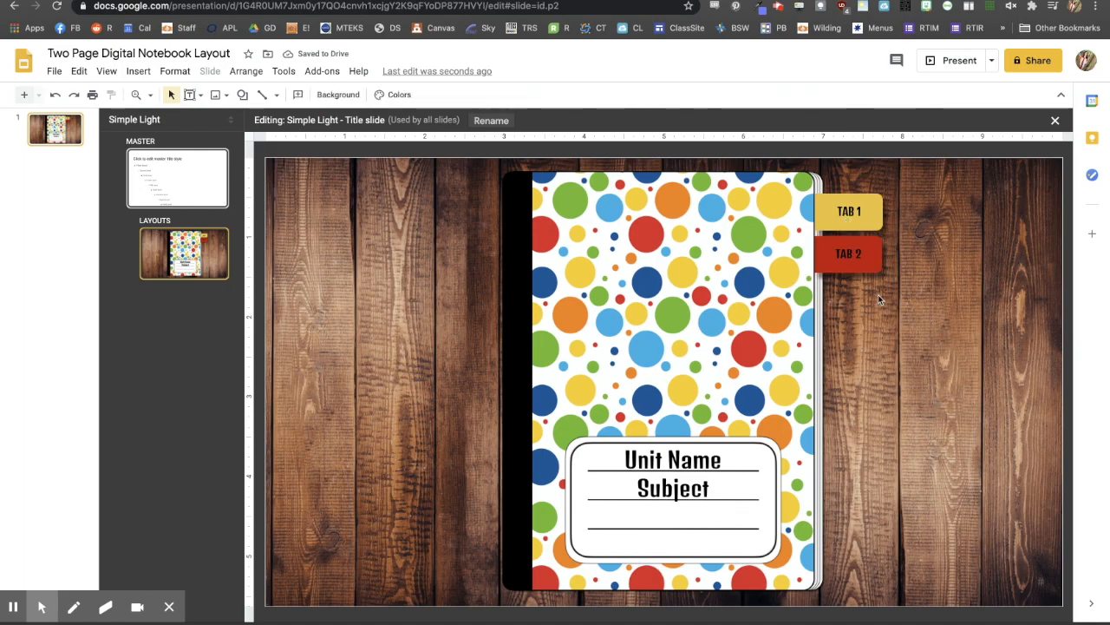
{"action": "left_click_drag", "start_coordinate": [888, 293], "coordinate": [845, 248]}
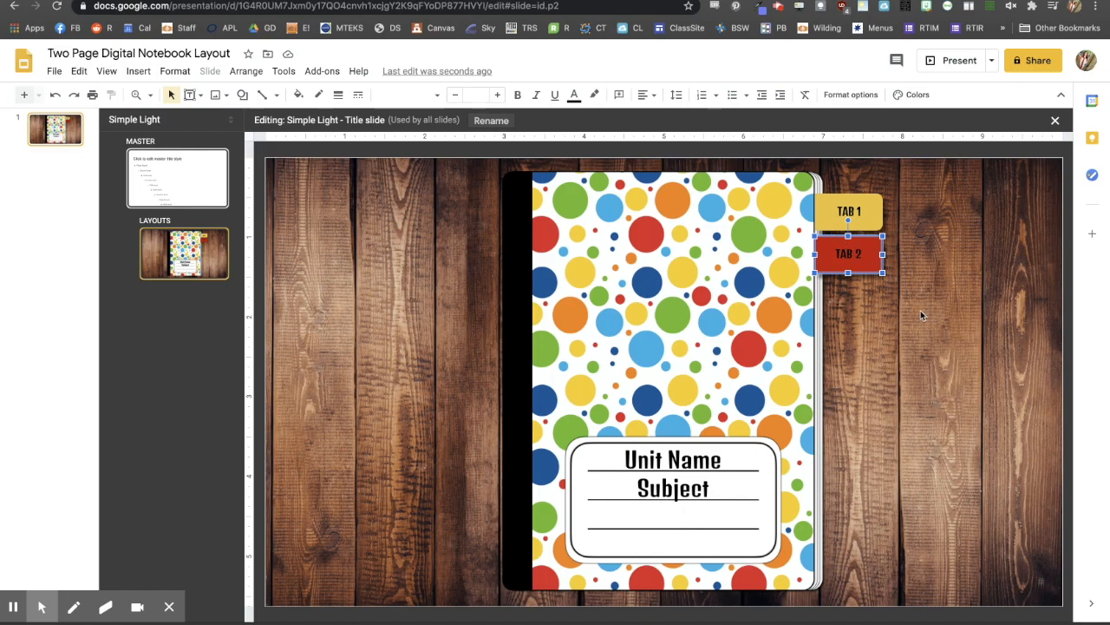
{"action": "key", "text": "ctrl+d"}
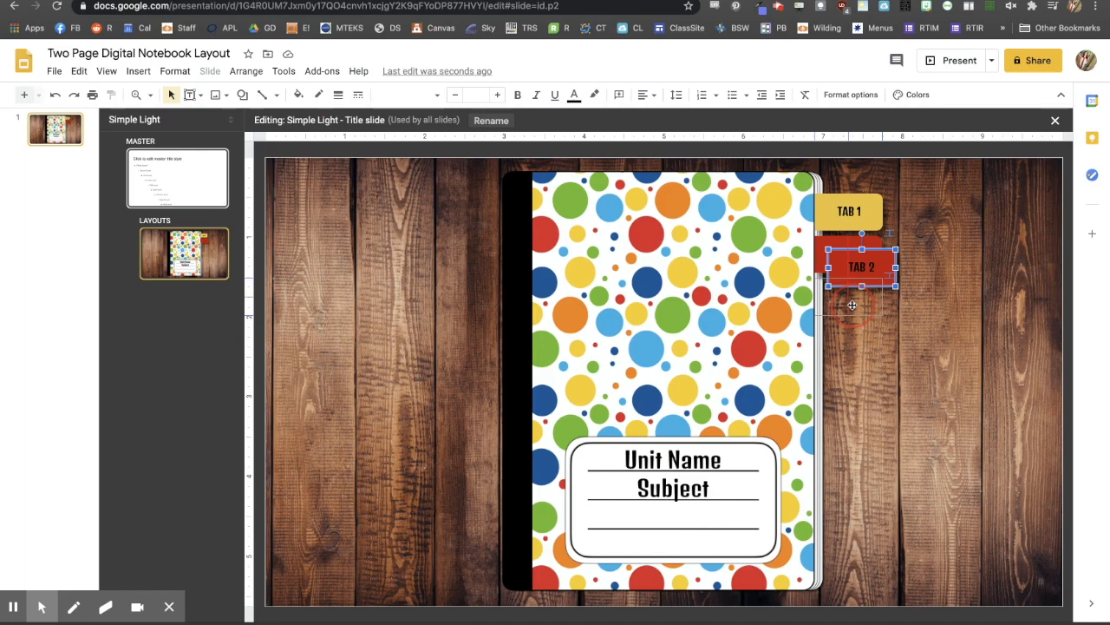
{"action": "left_click_drag", "start_coordinate": [852, 305], "coordinate": [850, 314]}
{"action": "left_click", "coordinate": [903, 387]}
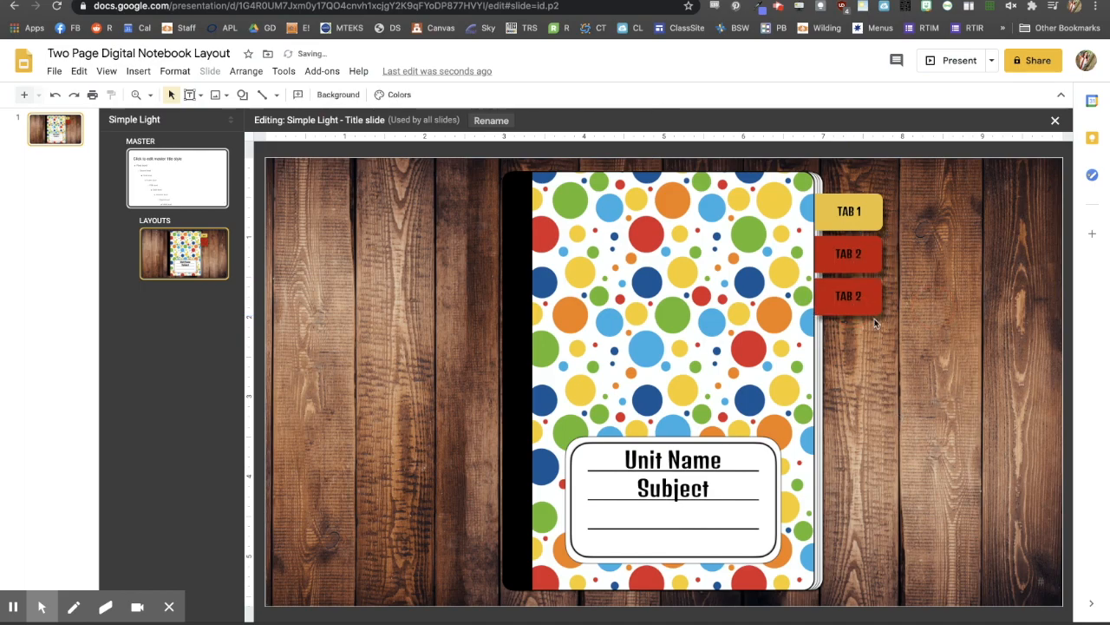
- Fill the third side tab's shape with solid blue
{"action": "left_click", "coordinate": [852, 296]}
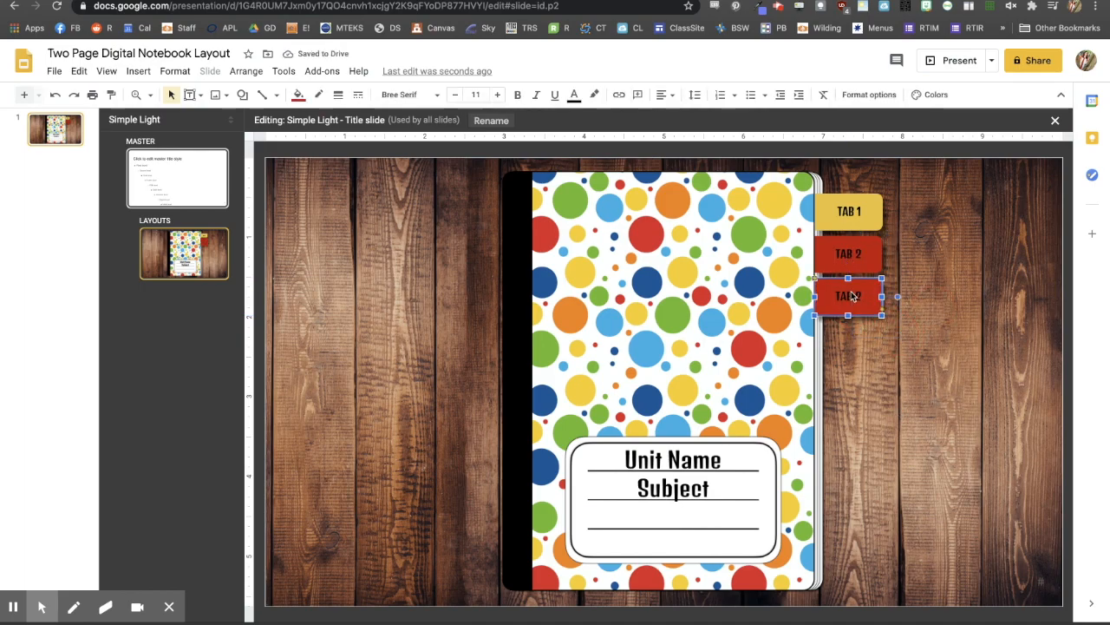
{"action": "left_click", "coordinate": [298, 95]}
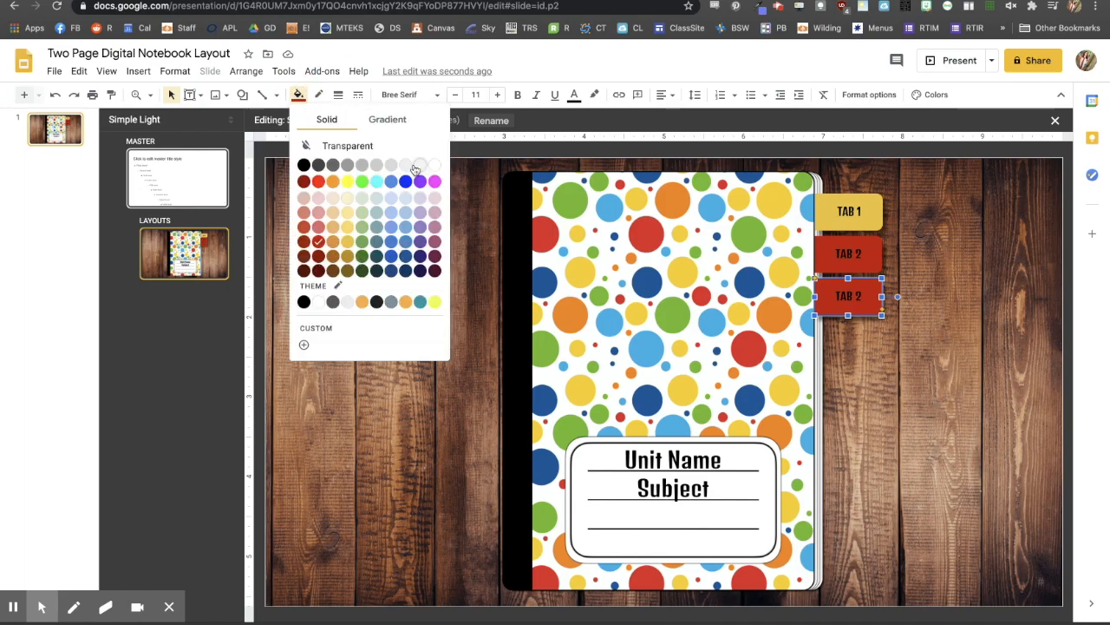
{"action": "left_click", "coordinate": [406, 242]}
{"action": "left_click", "coordinate": [887, 392]}
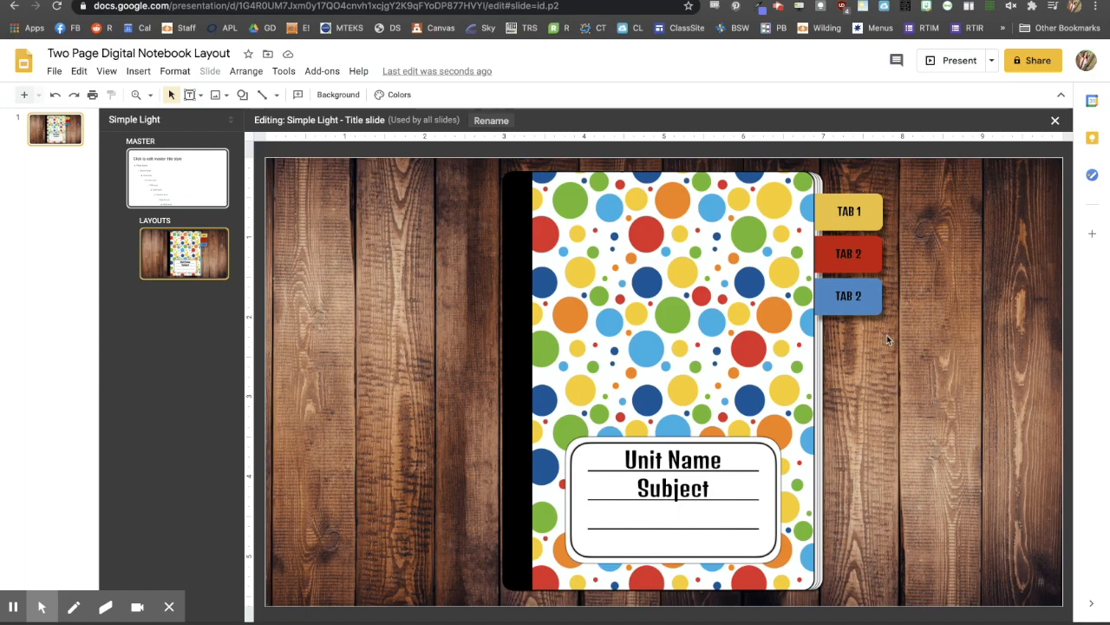
- Label the blue tab "TAB 3" and add a duplicate below it, filled green and labeled "TAB 4"
{"action": "left_click", "coordinate": [853, 306]}
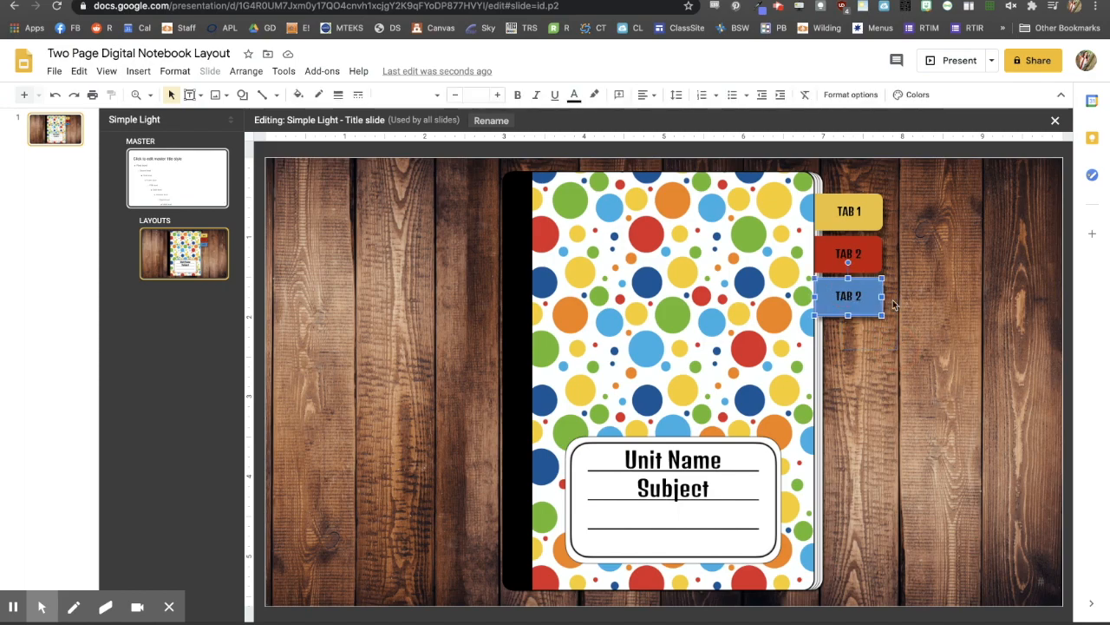
{"action": "key", "text": "ctrl+d"}
{"action": "left_click_drag", "start_coordinate": [850, 303], "coordinate": [871, 339]}
{"action": "left_click", "coordinate": [299, 95]}
{"action": "left_click", "coordinate": [362, 240]}
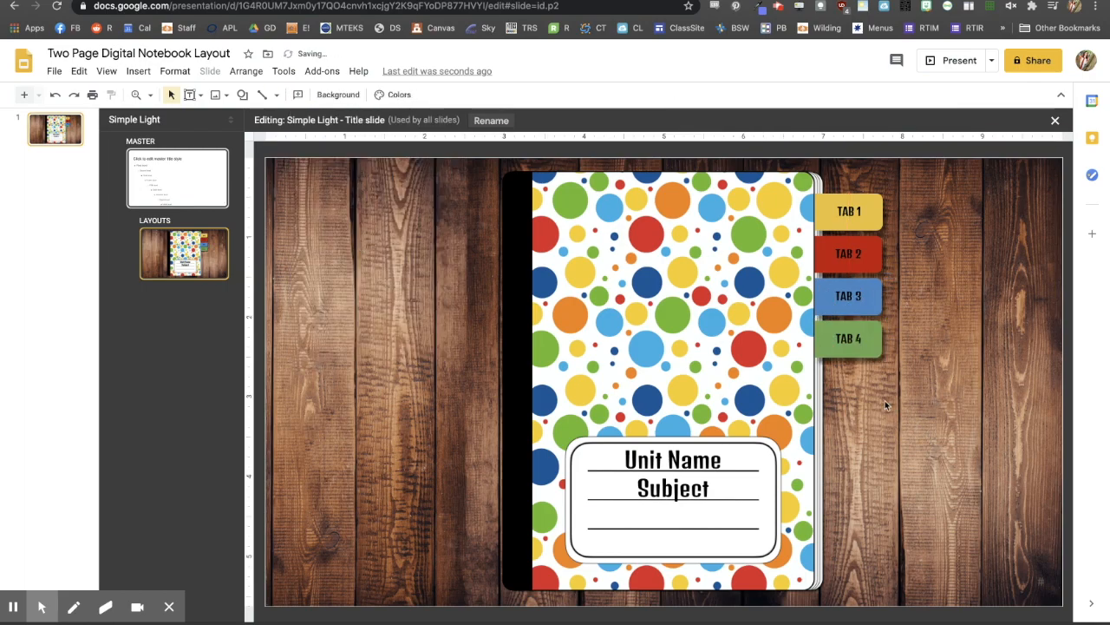
- Duplicate the green tab with its label directly below it, fill the copy orange and label it "TAB 5"
{"action": "key", "text": "ctrl+d"}
{"action": "left_click_drag", "start_coordinate": [825, 374], "coordinate": [825, 375]}
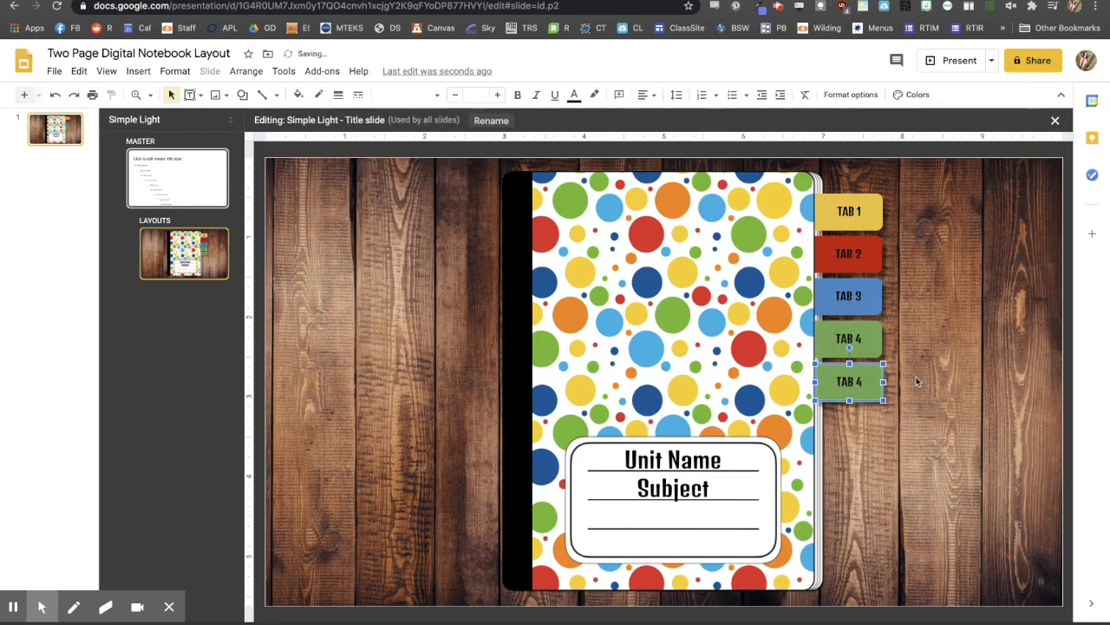
{"action": "left_click", "coordinate": [869, 381]}
{"action": "left_click", "coordinate": [298, 94]}
{"action": "left_click", "coordinate": [331, 240]}
{"action": "left_click", "coordinate": [974, 402]}
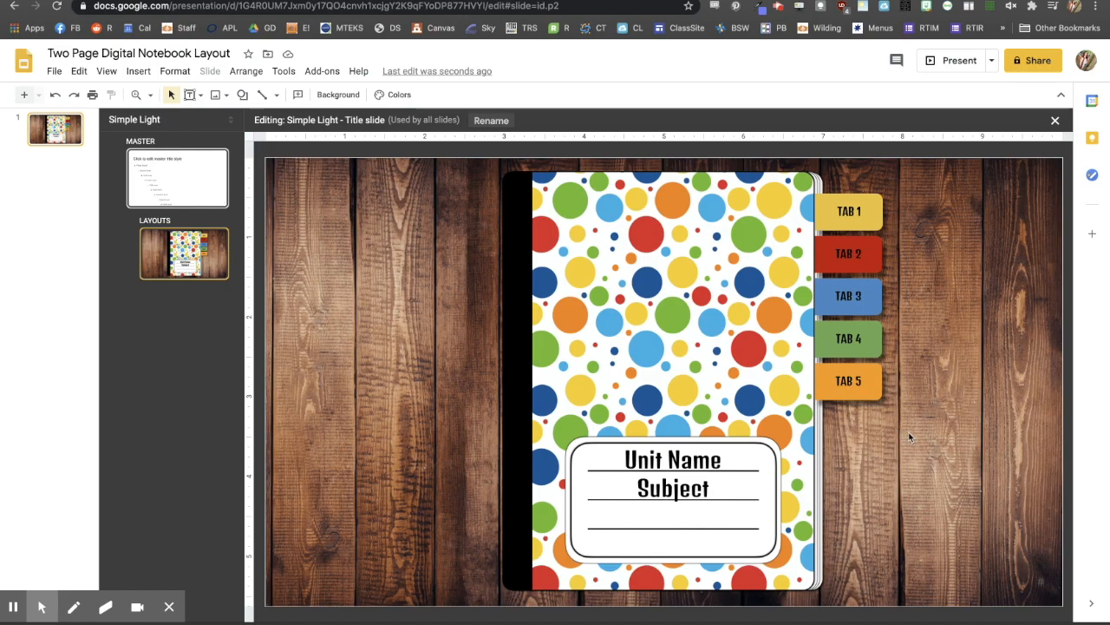
- Try stretching all five side tabs taller together and undo the resize
{"action": "left_click_drag", "start_coordinate": [909, 434], "coordinate": [839, 183]}
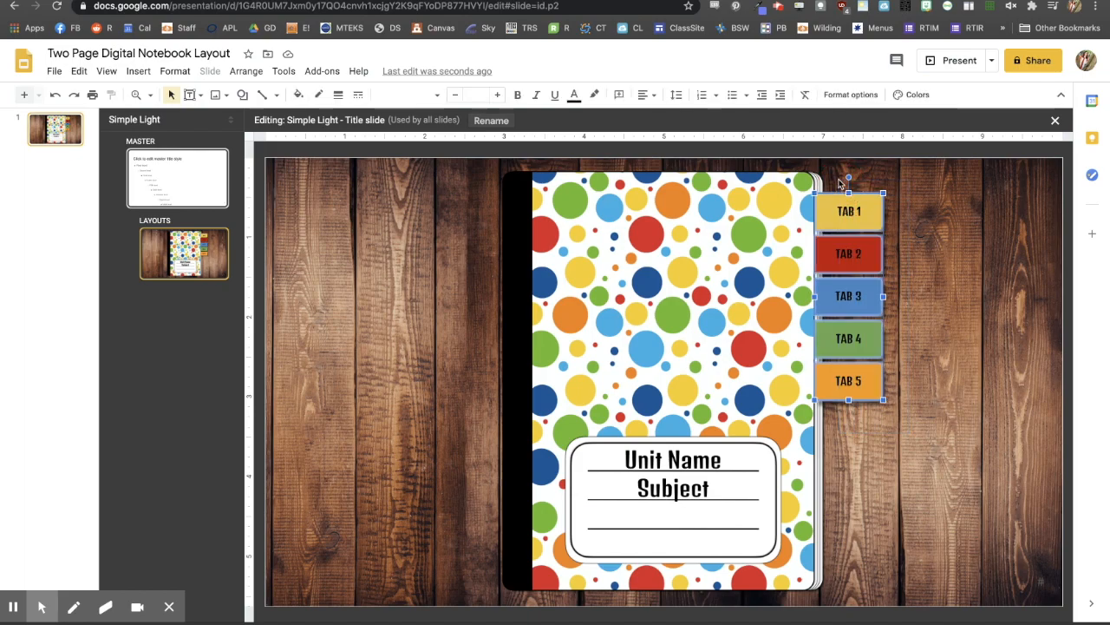
{"action": "left_click_drag", "start_coordinate": [850, 400], "coordinate": [850, 464]}
{"action": "left_click", "coordinate": [945, 437]}
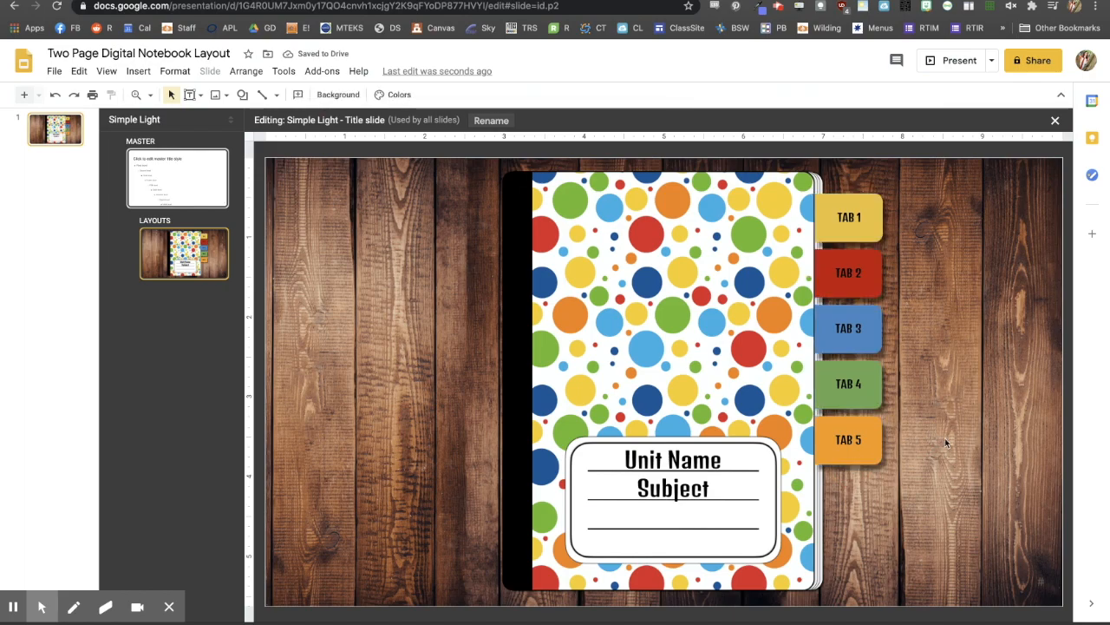
{"action": "key", "text": "ctrl+z"}
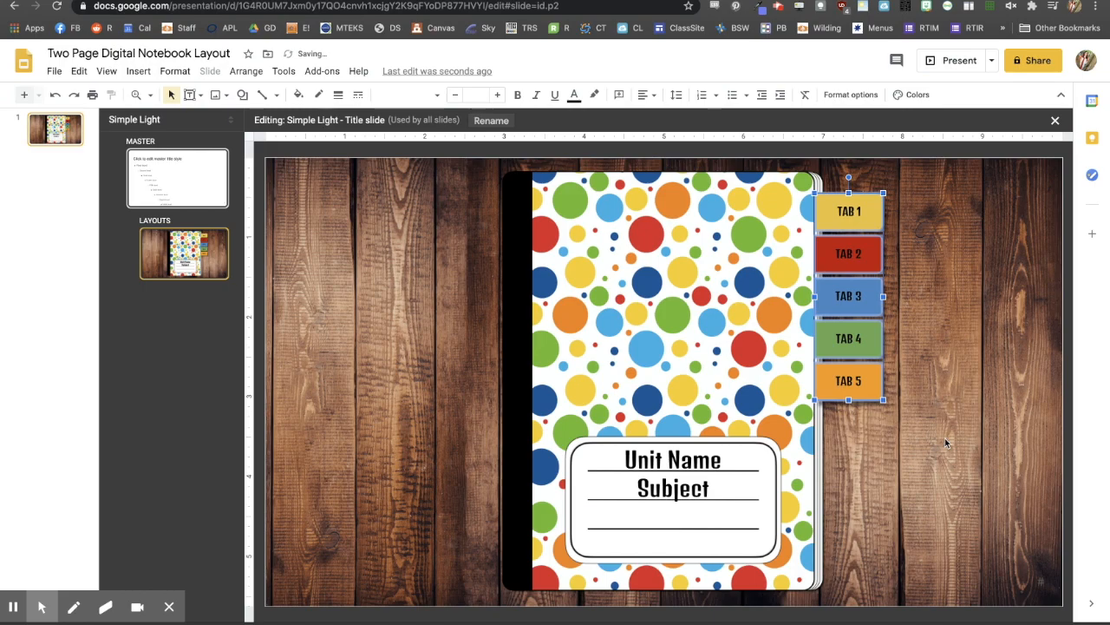
{"action": "left_click", "coordinate": [946, 439]}
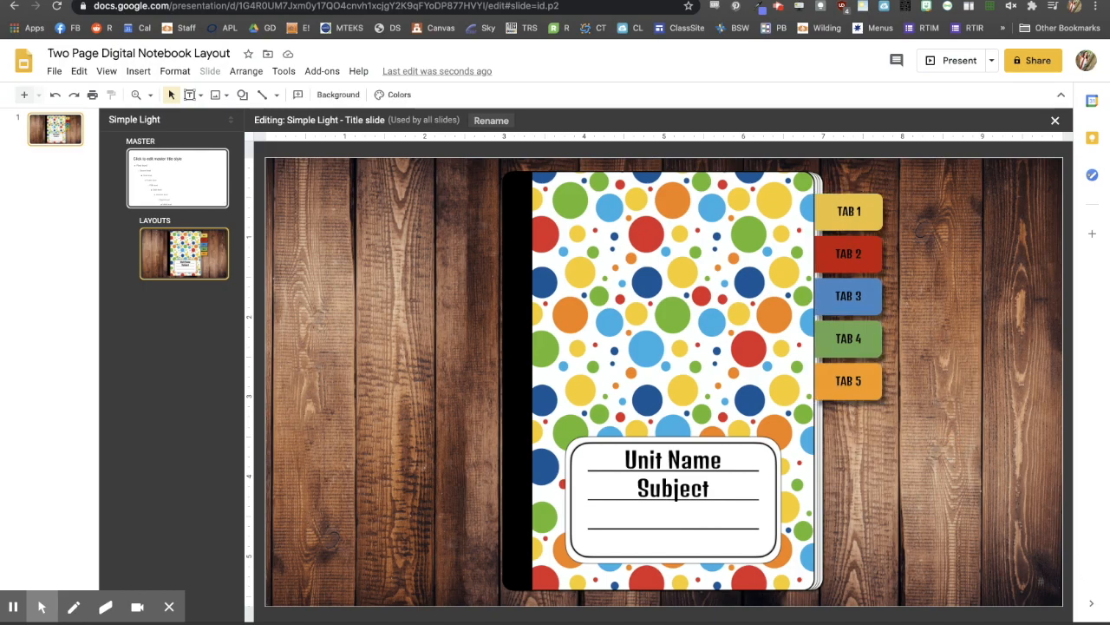
- Rename the notebook cover layout "1 Cover 1"
{"action": "scroll", "coordinate": [658, 378], "scroll_direction": "up", "scroll_amount": 1}
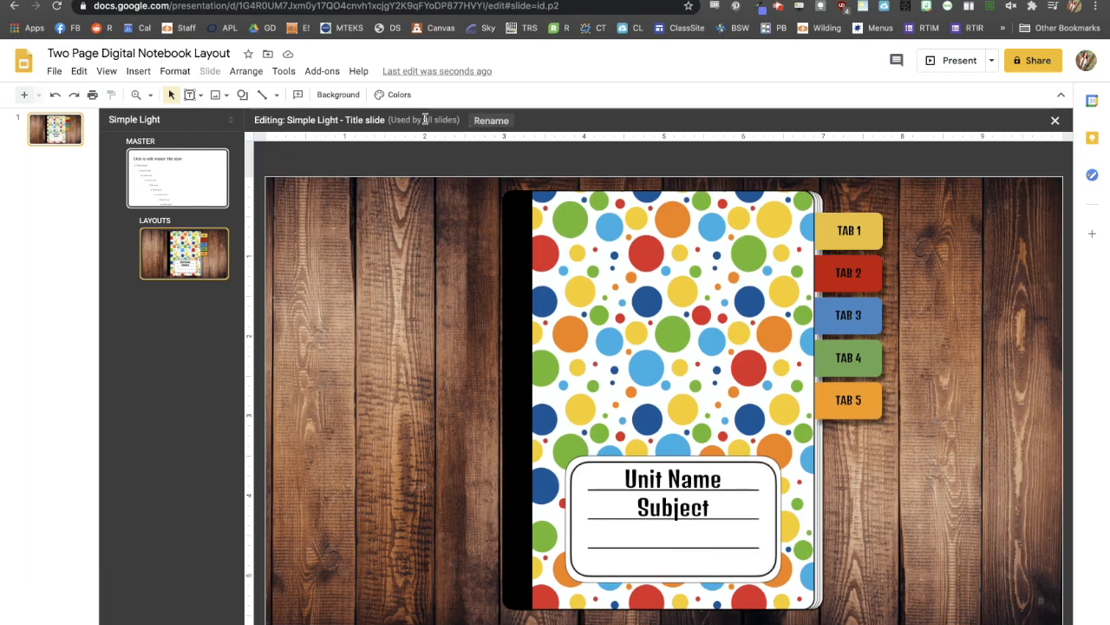
{"action": "left_click", "coordinate": [507, 122]}
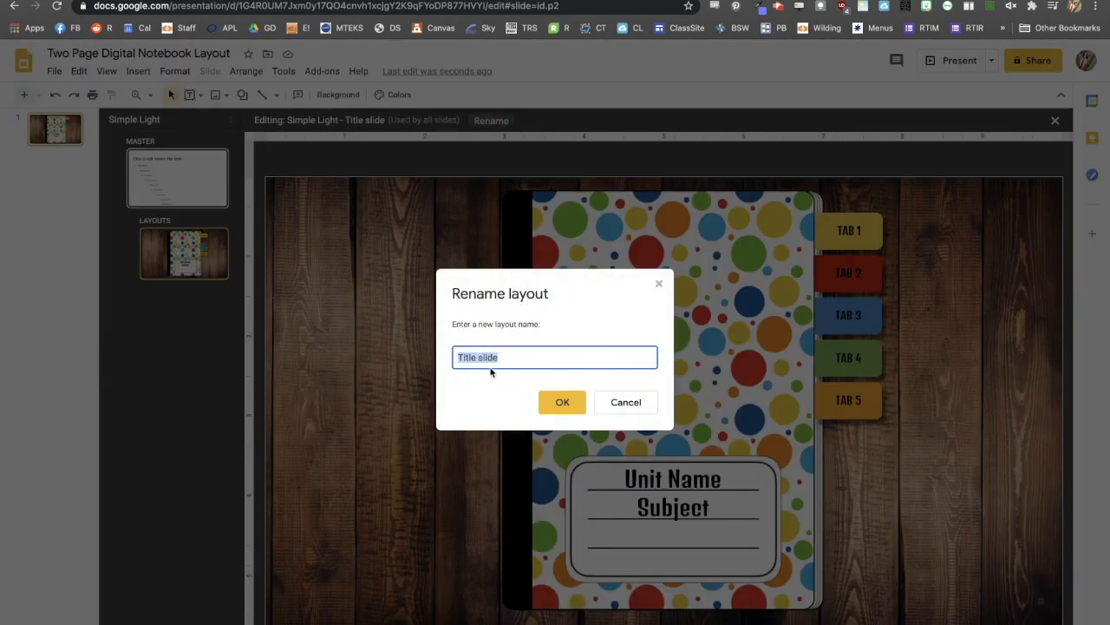
{"action": "type", "text": "1 Cover 1"}
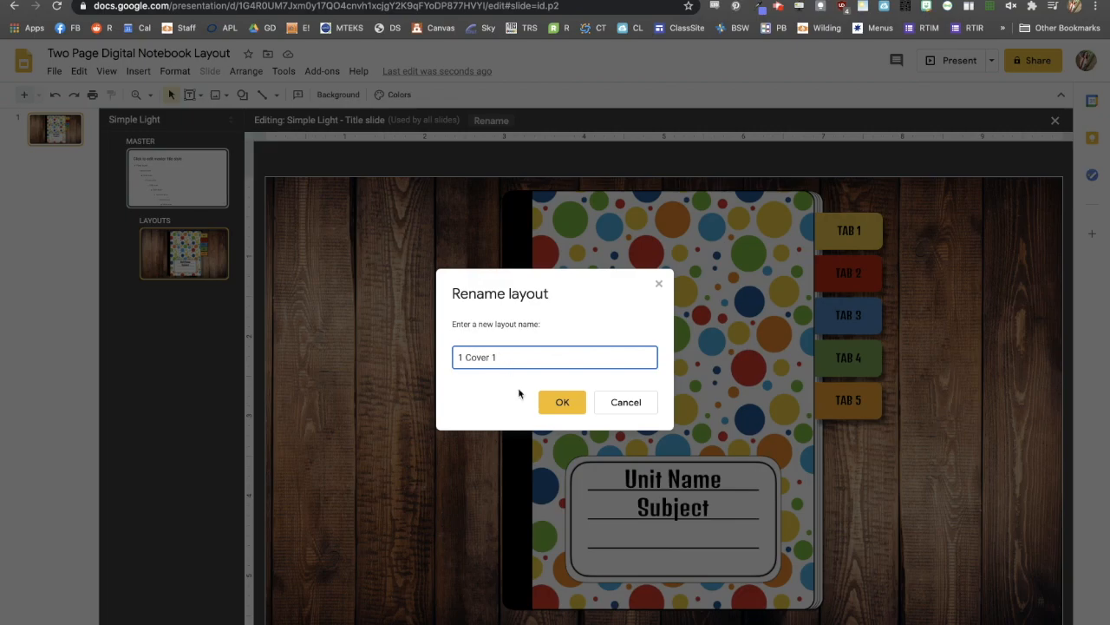
{"action": "left_click", "coordinate": [563, 401]}
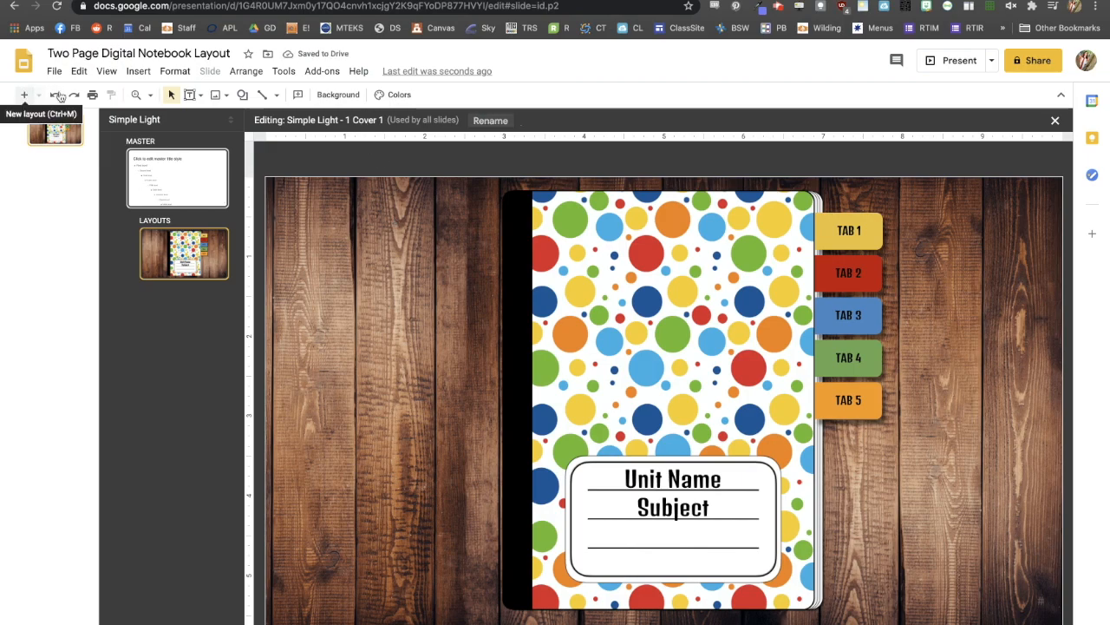
- Duplicate the "1 Cover 1" layout six times
{"action": "left_click", "coordinate": [183, 265]}
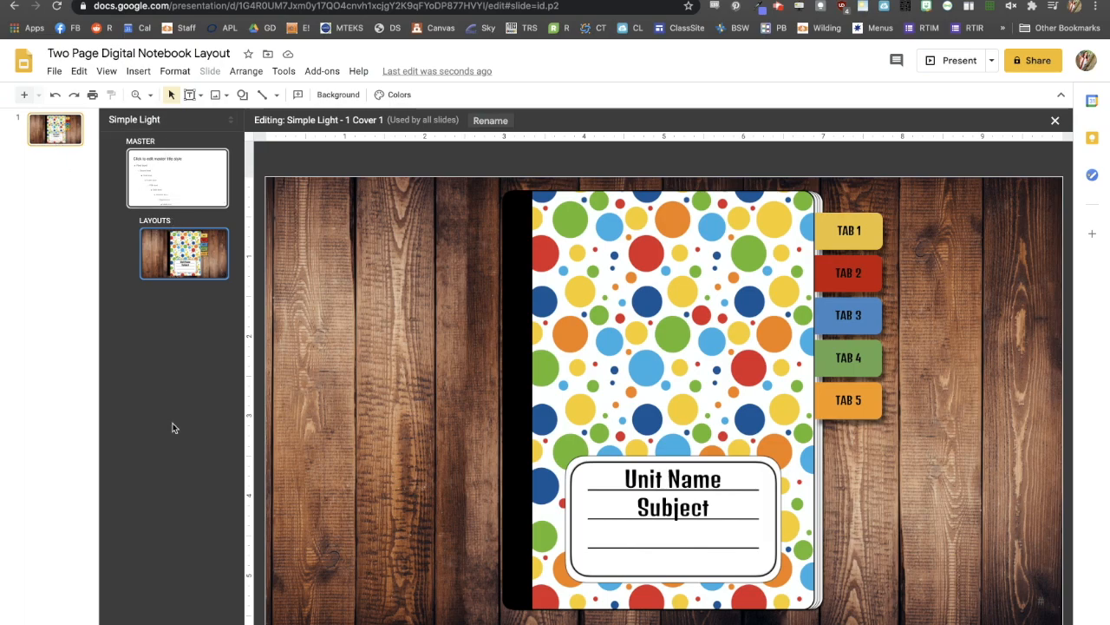
{"action": "right_click", "coordinate": [181, 253]}
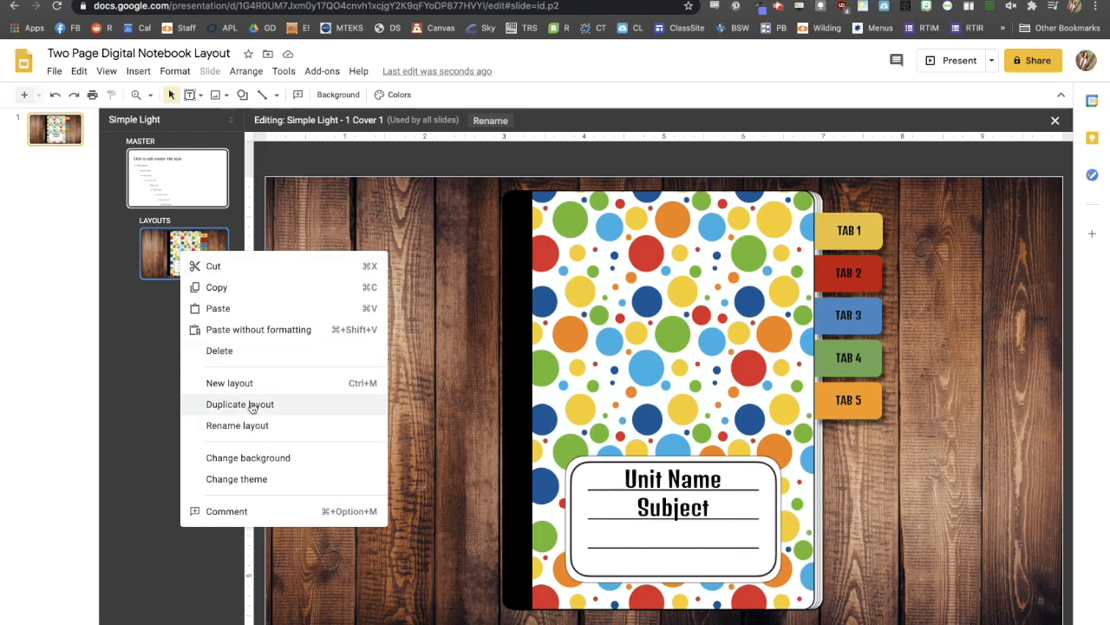
{"action": "left_click", "coordinate": [150, 341]}
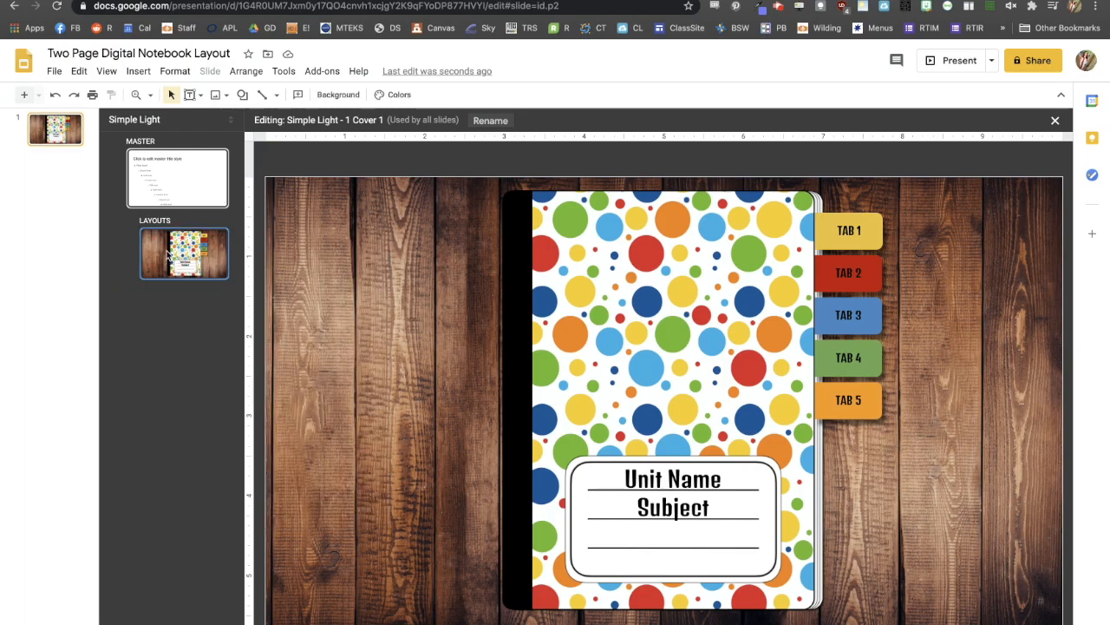
{"action": "key", "text": "ctrl+d"}
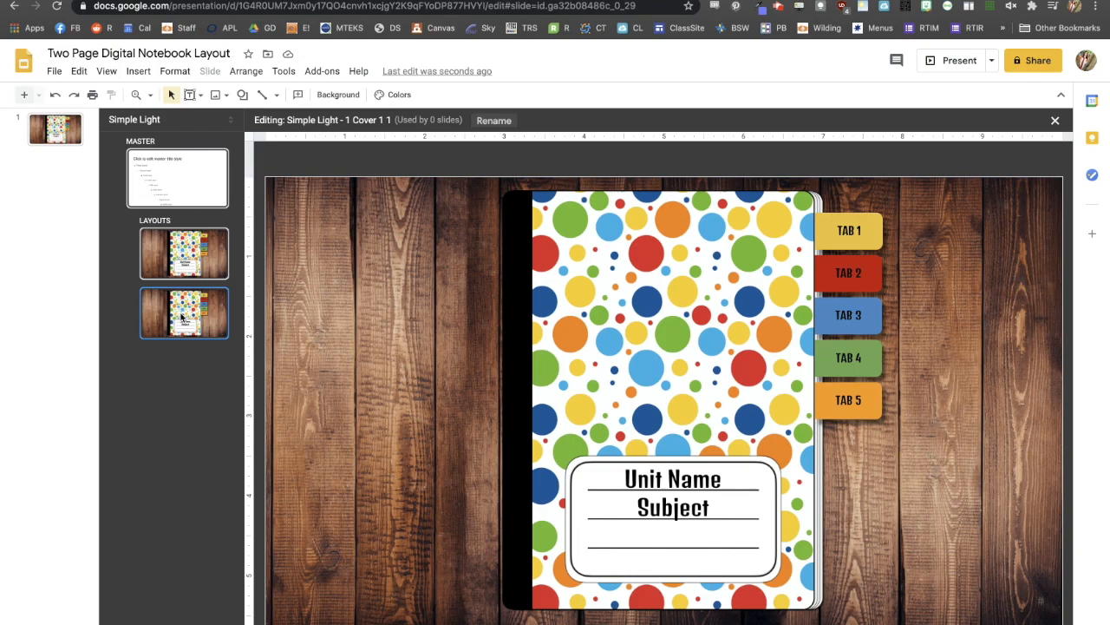
{"action": "key", "text": "ctrl+d"}
{"action": "key", "text": "ctrl+d"}
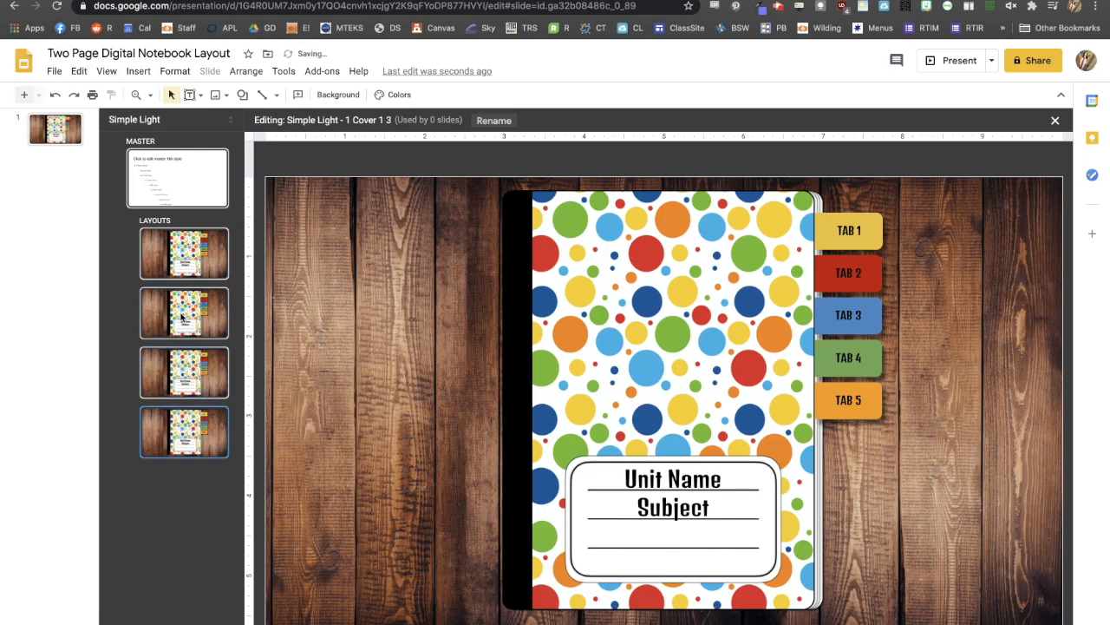
{"action": "key", "text": "ctrl+d"}
{"action": "key", "text": "ctrl+d"}
{"action": "key", "text": "ctrl+d"}
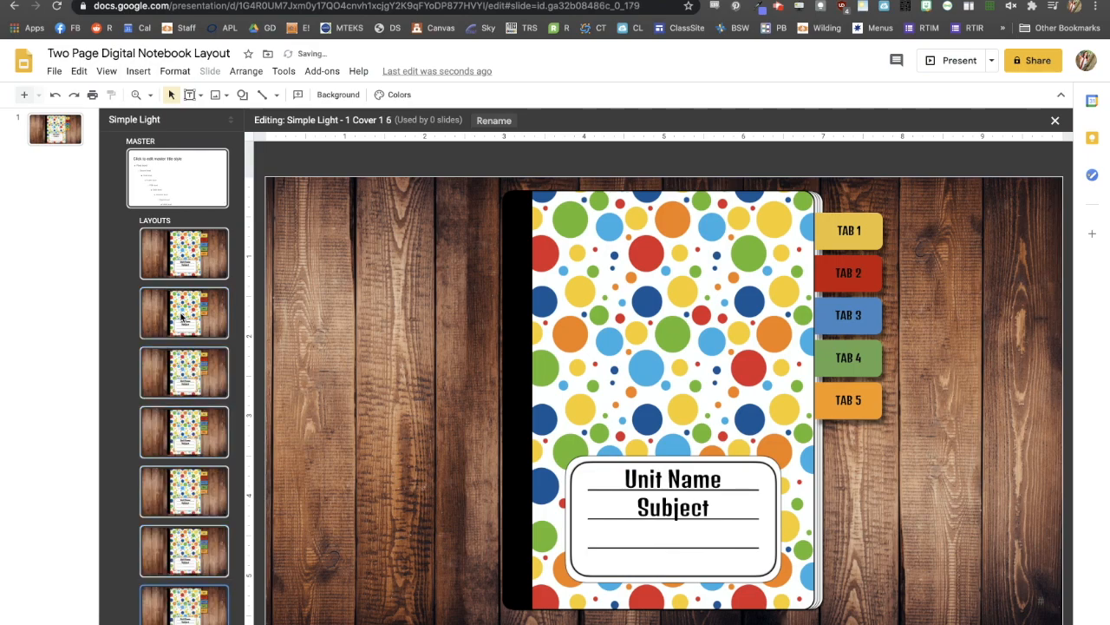
- Rename the second layout "1 Cover 2"
{"action": "left_click", "coordinate": [196, 324]}
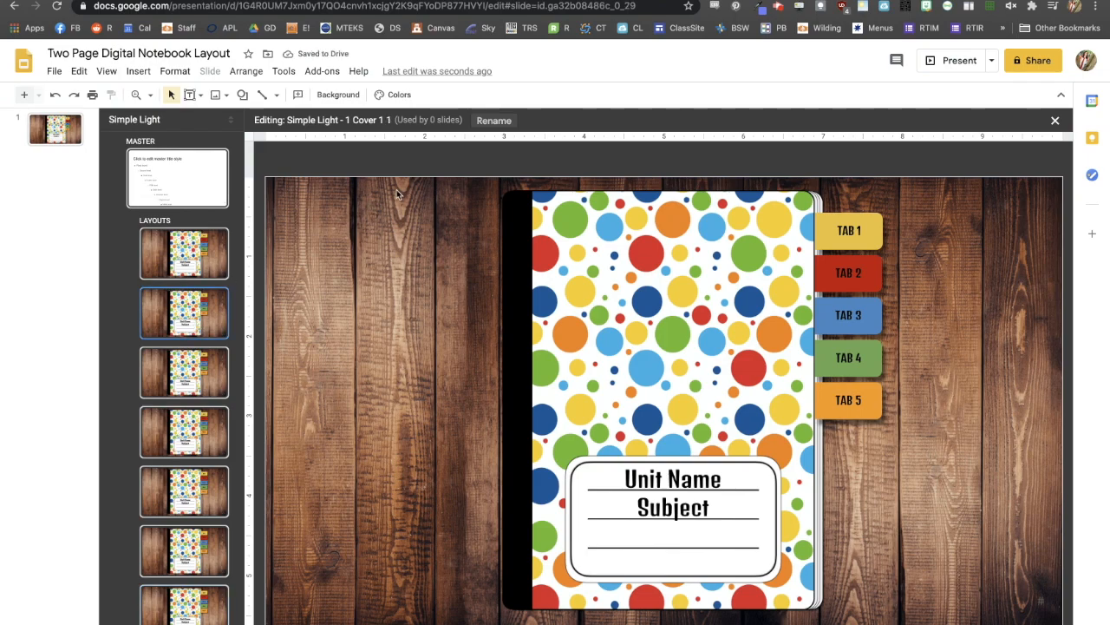
{"action": "left_click", "coordinate": [491, 123]}
{"action": "left_click", "coordinate": [530, 355]}
{"action": "key", "text": "BackSpace"}
{"action": "key", "text": "BackSpace"}
{"action": "key", "text": "Return"}
- Rename the third layout "1 Cover 3"
{"action": "left_click", "coordinate": [184, 373]}
{"action": "left_click", "coordinate": [494, 122]}
{"action": "left_click", "coordinate": [508, 356]}
{"action": "key", "text": "BackSpace"}
{"action": "key", "text": "BackSpace"}
{"action": "key", "text": "BackSpace"}
{"action": "type", "text": "3"}
{"action": "key", "text": "Return"}
- Rename the fourth and fifth layouts so they continue the "1 Cover" numbering in sequence
{"action": "left_click", "coordinate": [182, 442]}
{"action": "key", "text": "Return"}
{"action": "left_click", "coordinate": [184, 491]}
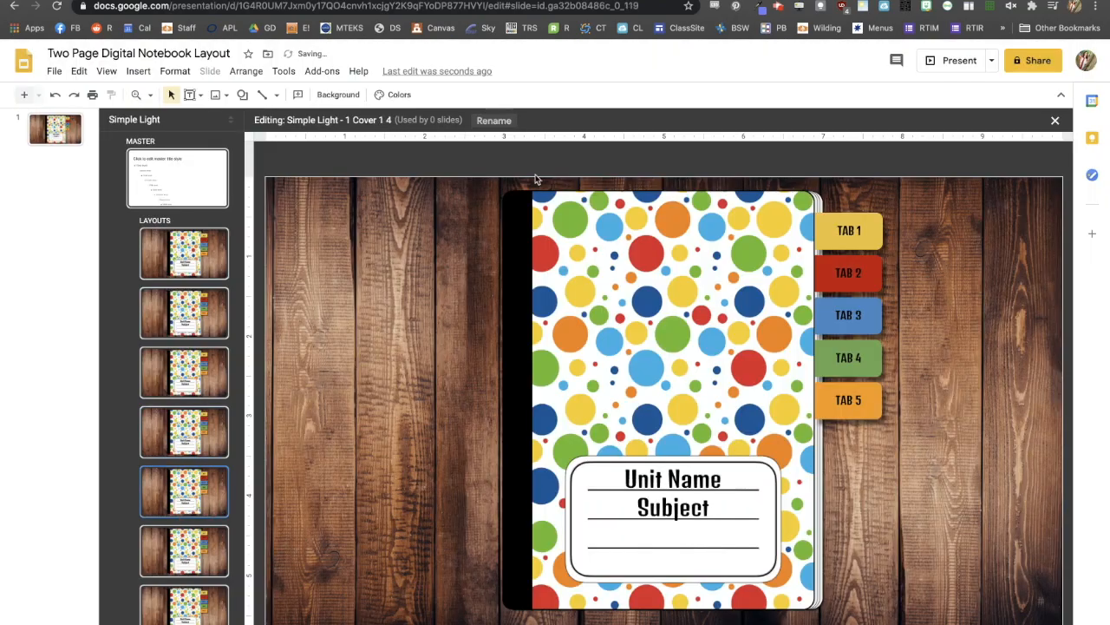
{"action": "left_click", "coordinate": [493, 121]}
{"action": "key", "text": "Right"}
{"action": "key", "text": "BackSpace"}
{"action": "key", "text": "BackSpace"}
{"action": "key", "text": "BackSpace"}
{"action": "key", "text": "Return"}
- Rename the sixth layout "1 Cover 6"
{"action": "left_click", "coordinate": [183, 551]}
{"action": "left_click", "coordinate": [494, 122]}
{"action": "key", "text": "Right"}
{"action": "key", "text": "BackSpace"}
{"action": "key", "text": "BackSpace"}
{"action": "key", "text": "BackSpace"}
{"action": "type", "text": "6"}
{"action": "key", "text": "Return"}
- Rename the seventh layout "1 Cover 7"
{"action": "left_click", "coordinate": [201, 612]}
{"action": "left_click", "coordinate": [494, 122]}
{"action": "left_click", "coordinate": [538, 357]}
{"action": "key", "text": "BackSpace"}
{"action": "key", "text": "BackSpace"}
{"action": "key", "text": "BackSpace"}
{"action": "key", "text": "7"}
{"action": "key", "text": "Return"}
- Duplicate the last cover layout once more and rename the new eighth layout "1 Cover 8"
{"action": "right_click", "coordinate": [213, 607]}
{"action": "left_click", "coordinate": [249, 560]}
{"action": "left_click", "coordinate": [493, 121]}
{"action": "key", "text": "Right"}
{"action": "key", "text": "BackSpace"}
{"action": "key", "text": "BackSpace"}
{"action": "key", "text": "BackSpace"}
{"action": "type", "text": "8"}
{"action": "key", "text": "Return"}
- Replace the dotted cover image on the second layout, 1 Cover 2, with Plaid Label.png from the computer
{"action": "scroll", "coordinate": [202, 219], "scroll_direction": "up", "scroll_amount": 2}
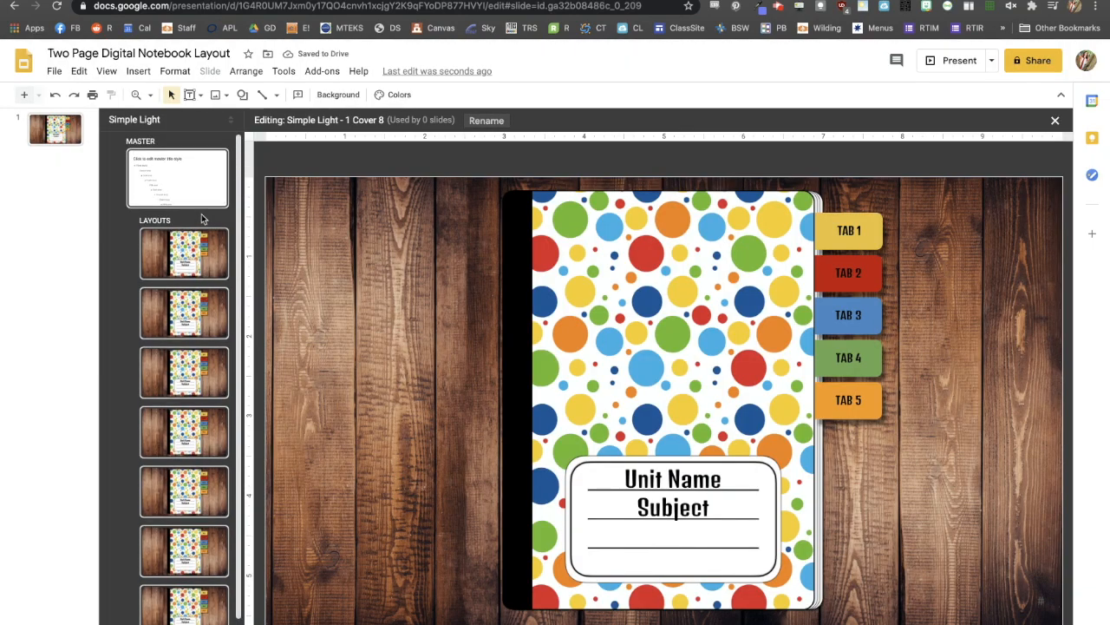
{"action": "left_click", "coordinate": [199, 271]}
{"action": "left_click", "coordinate": [196, 318]}
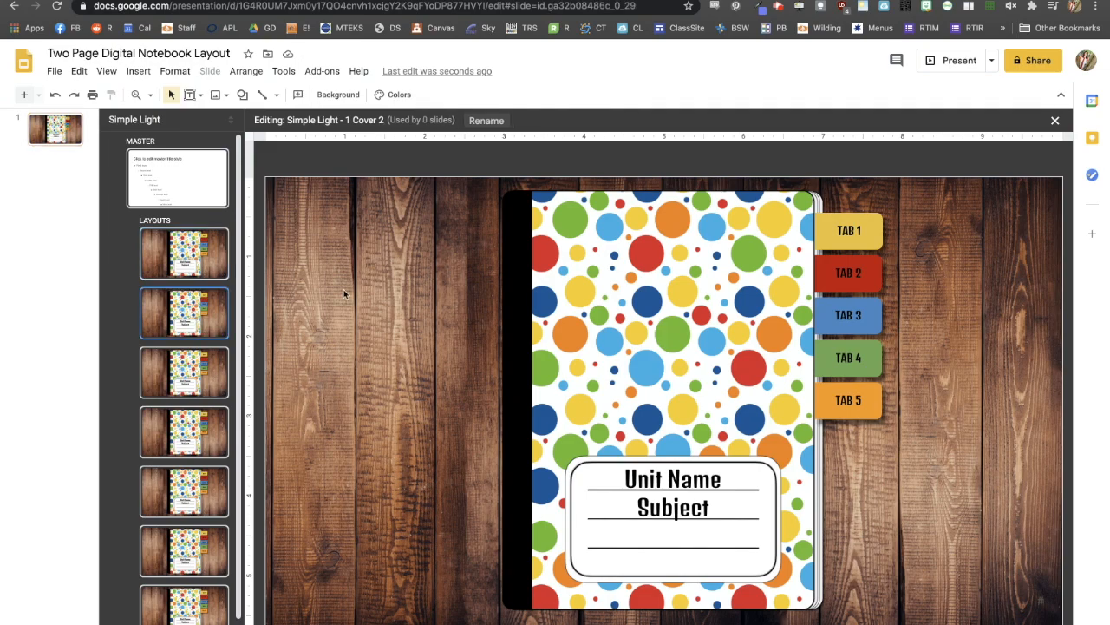
{"action": "right_click", "coordinate": [611, 327]}
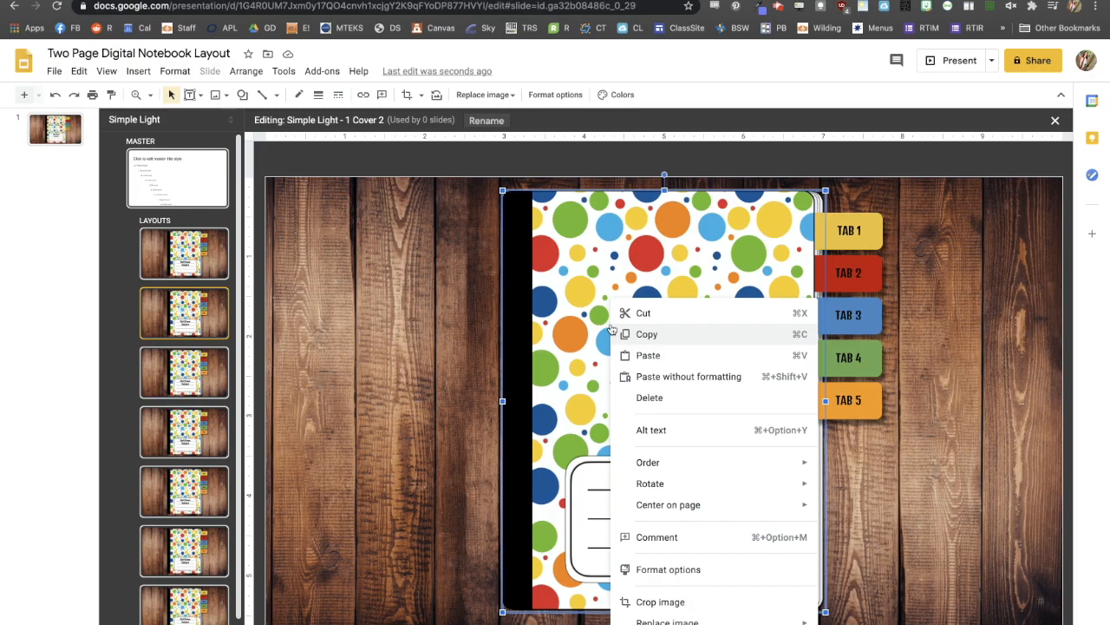
{"action": "mouse_move", "coordinate": [646, 621]}
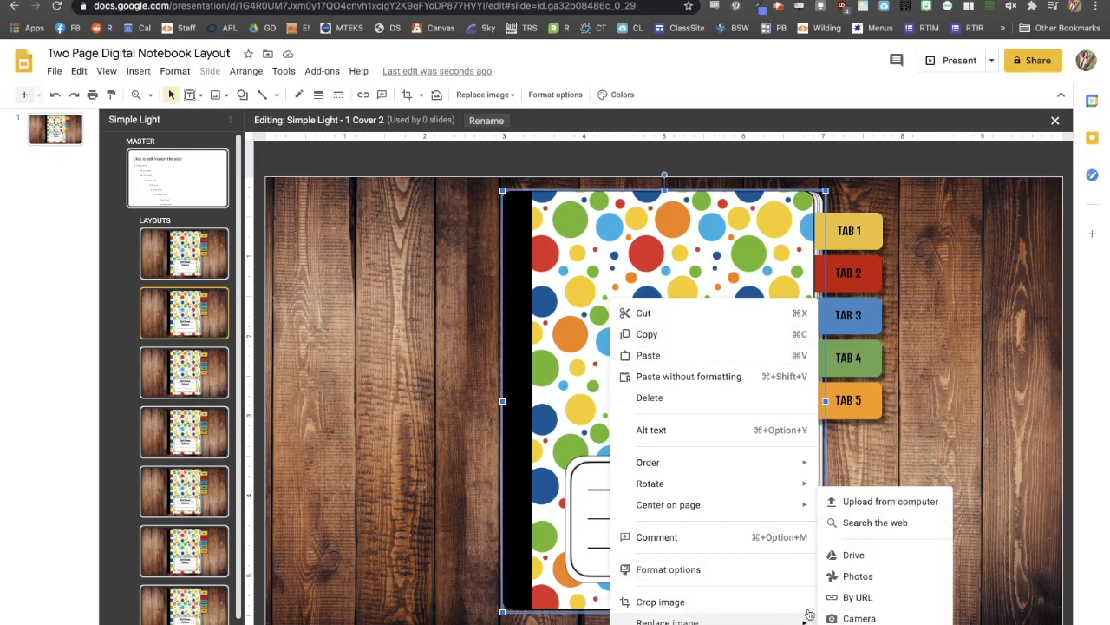
{"action": "left_click", "coordinate": [850, 502]}
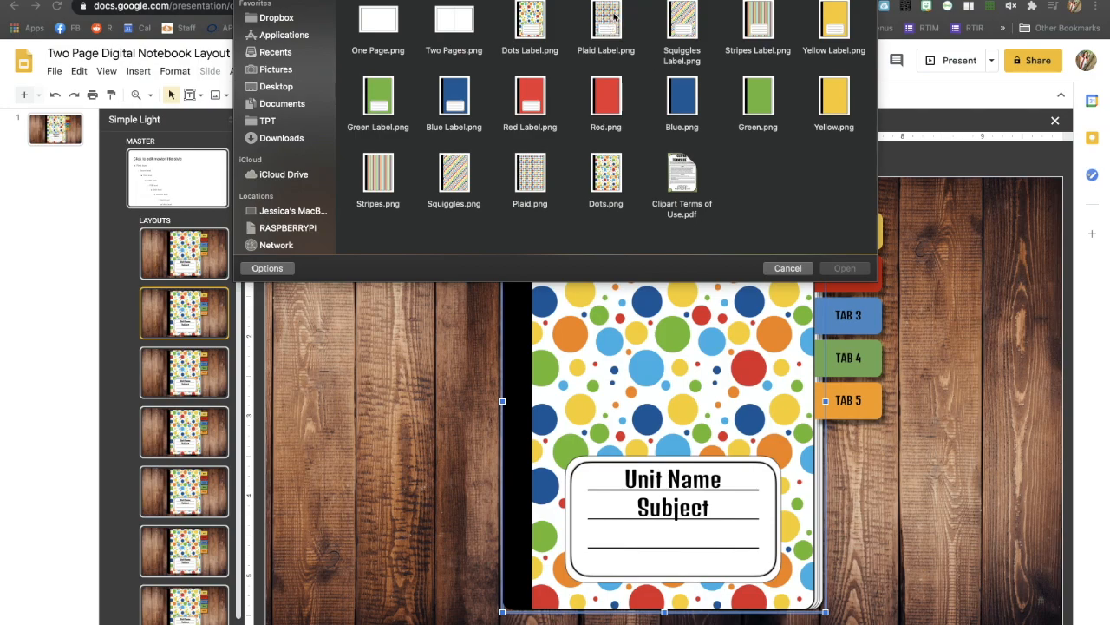
{"action": "left_click", "coordinate": [614, 16]}
{"action": "left_click", "coordinate": [838, 264]}
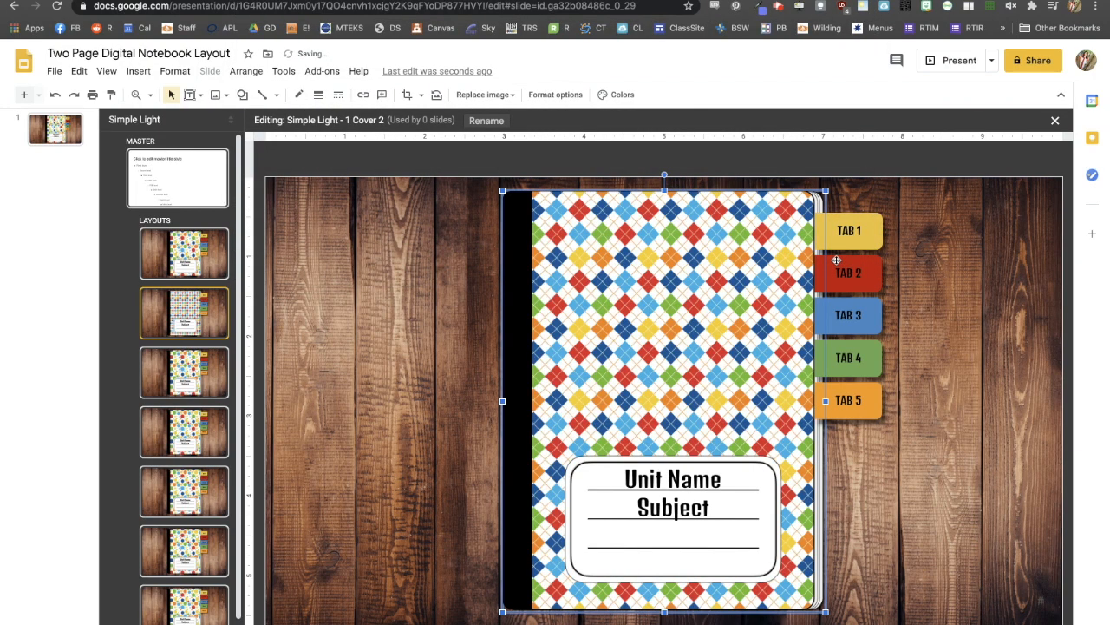
{"action": "left_click", "coordinate": [917, 160]}
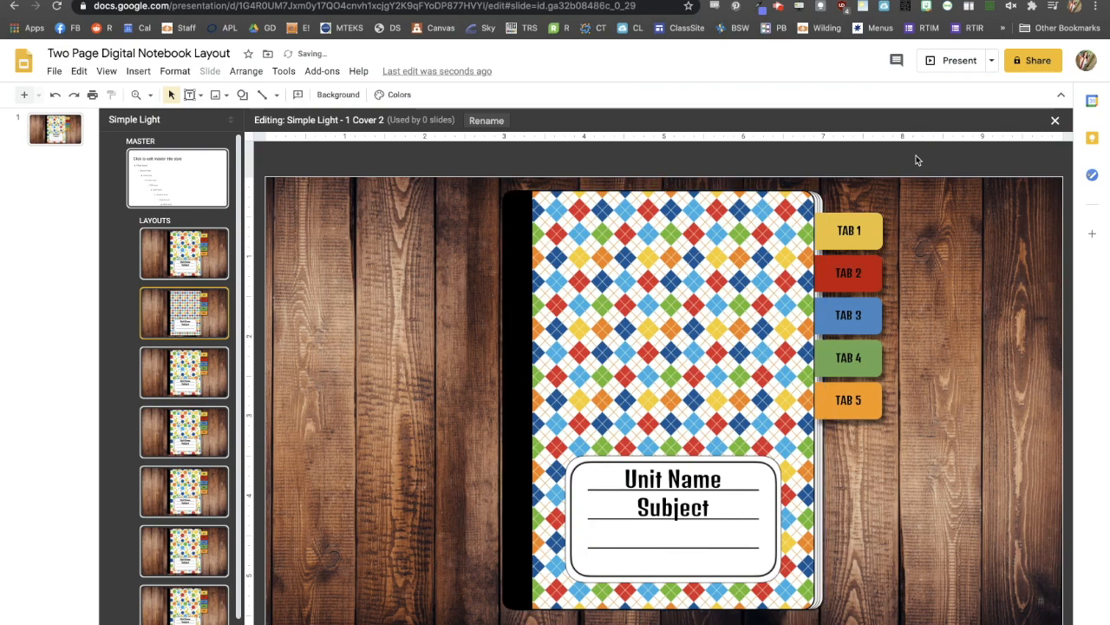
- Replace the cover images on the third and fourth layouts with Squiggles Label.png and Stripes Label.png respectively
{"action": "left_click", "coordinate": [223, 371]}
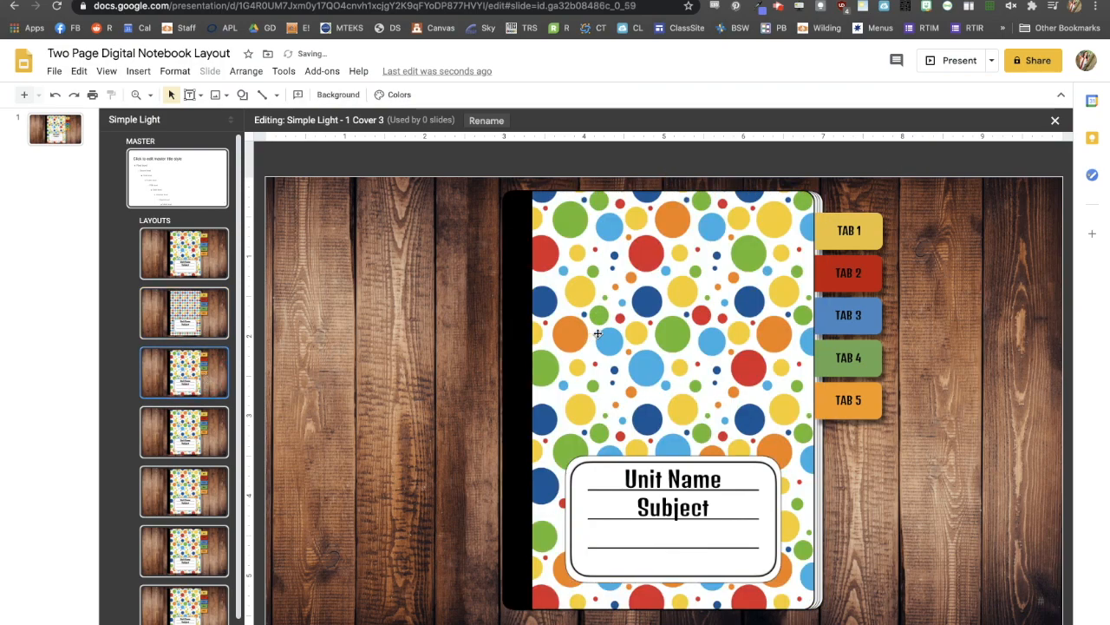
{"action": "right_click", "coordinate": [596, 336]}
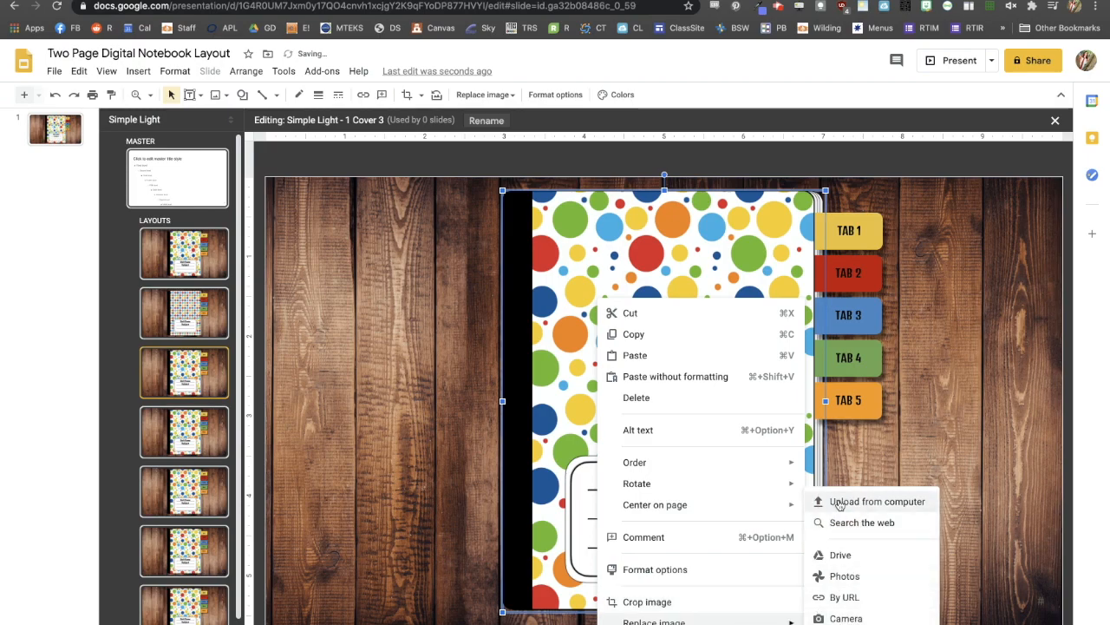
{"action": "left_click", "coordinate": [820, 497]}
{"action": "left_click", "coordinate": [184, 431]}
{"action": "right_click", "coordinate": [594, 330]}
{"action": "left_click", "coordinate": [820, 497]}
{"action": "double_click", "coordinate": [757, 22]}
- Replace the dotted cover image on the fifth layout with Yellow Label.png from the computer
{"action": "left_click", "coordinate": [184, 450]}
{"action": "right_click", "coordinate": [590, 295]}
{"action": "left_click", "coordinate": [829, 498]}
{"action": "double_click", "coordinate": [834, 19]}
- Replace the dotted cover image on the sixth layout with Green Label.png from the computer
{"action": "left_click", "coordinate": [184, 510]}
{"action": "right_click", "coordinate": [595, 305]}
{"action": "mouse_move", "coordinate": [703, 622]}
{"action": "left_click", "coordinate": [873, 502]}
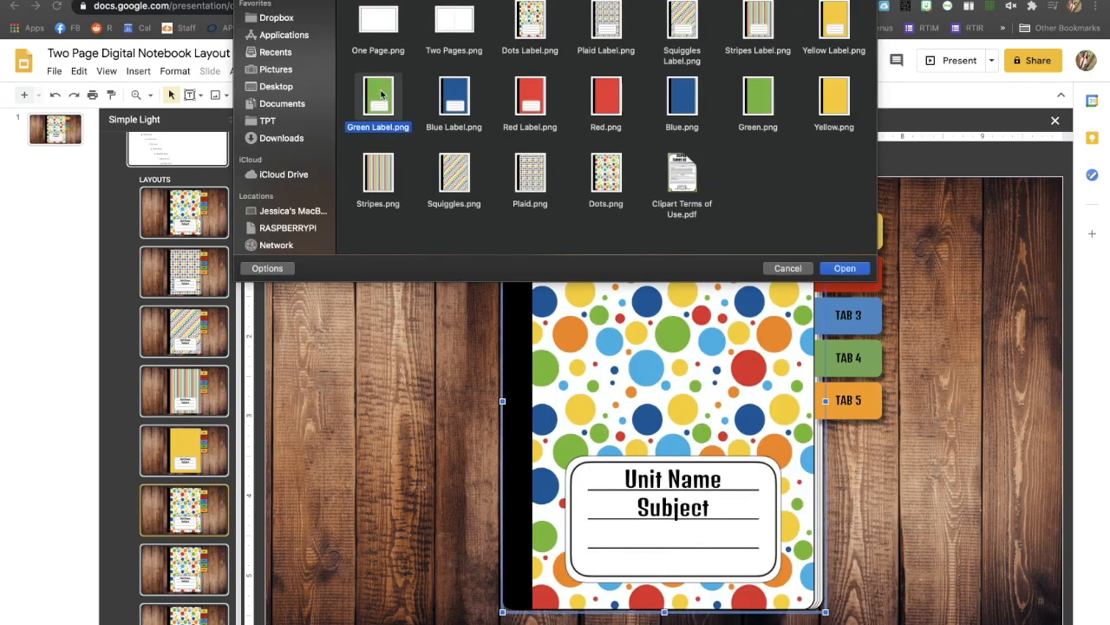
{"action": "double_click", "coordinate": [377, 99]}
- Replace the dotted cover image on the seventh layout with Blue Label.png from the computer
{"action": "left_click", "coordinate": [184, 568]}
{"action": "right_click", "coordinate": [633, 304]}
{"action": "mouse_move", "coordinate": [725, 620]}
{"action": "left_click", "coordinate": [864, 503]}
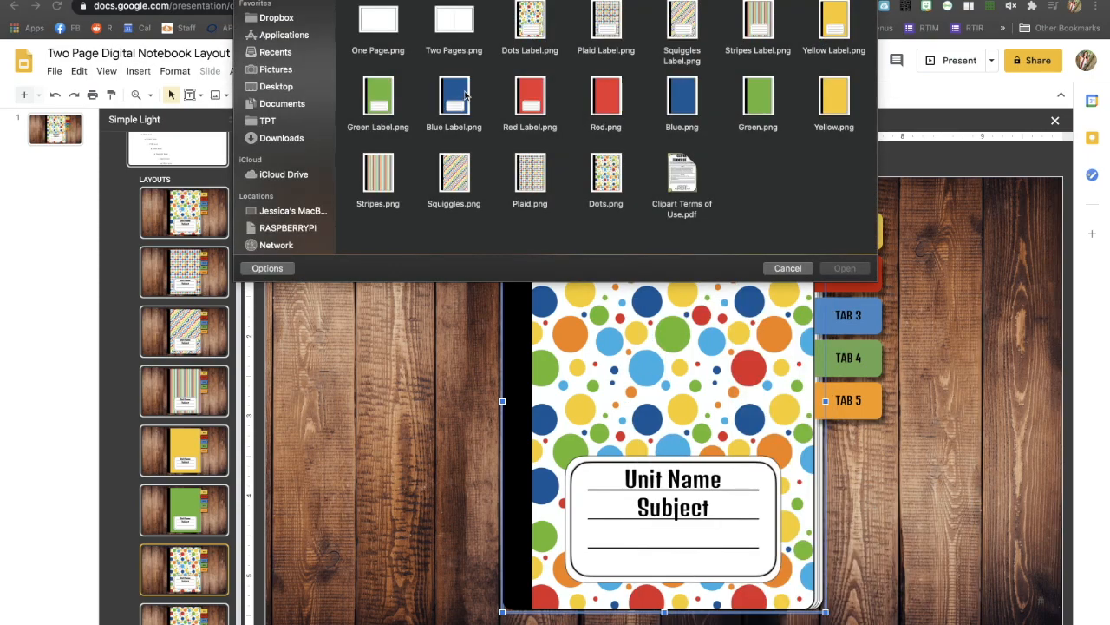
{"action": "double_click", "coordinate": [448, 95]}
- Replace the cover image on the eighth layout with Red Label.png and close the theme editor
{"action": "left_click", "coordinate": [184, 615]}
{"action": "right_click", "coordinate": [592, 397]}
{"action": "left_click", "coordinate": [867, 499]}
{"action": "double_click", "coordinate": [528, 94]}
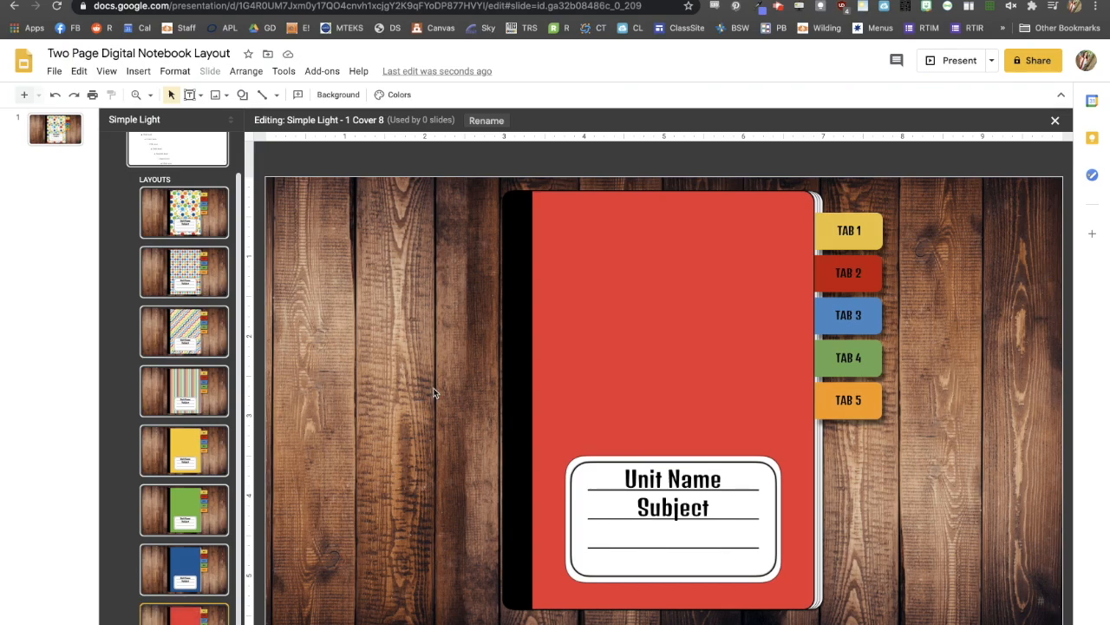
{"action": "left_click", "coordinate": [1053, 121]}
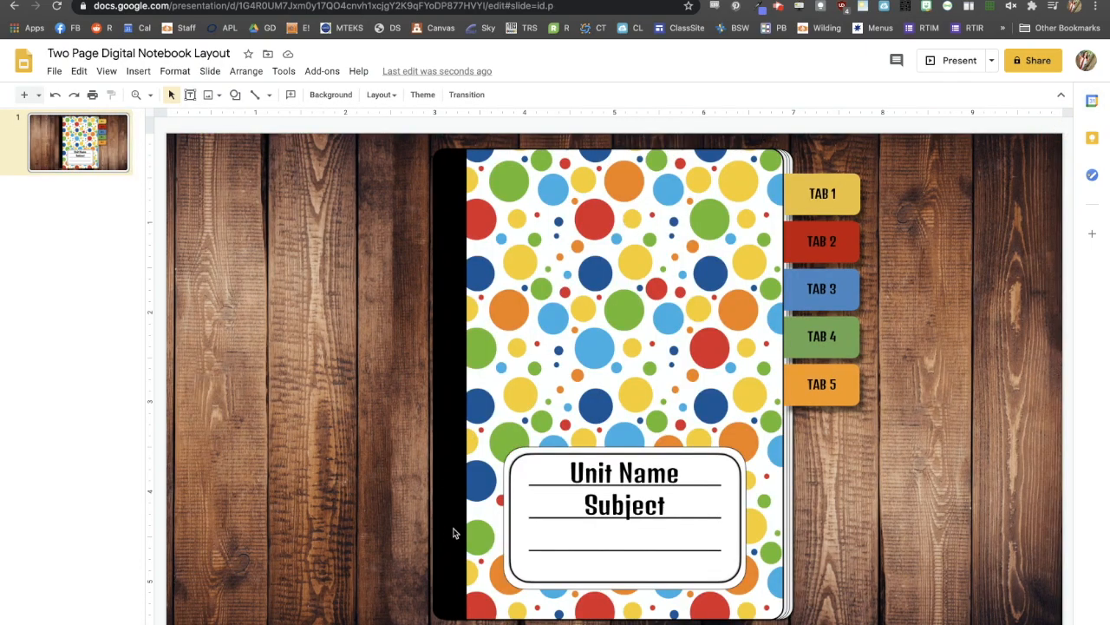
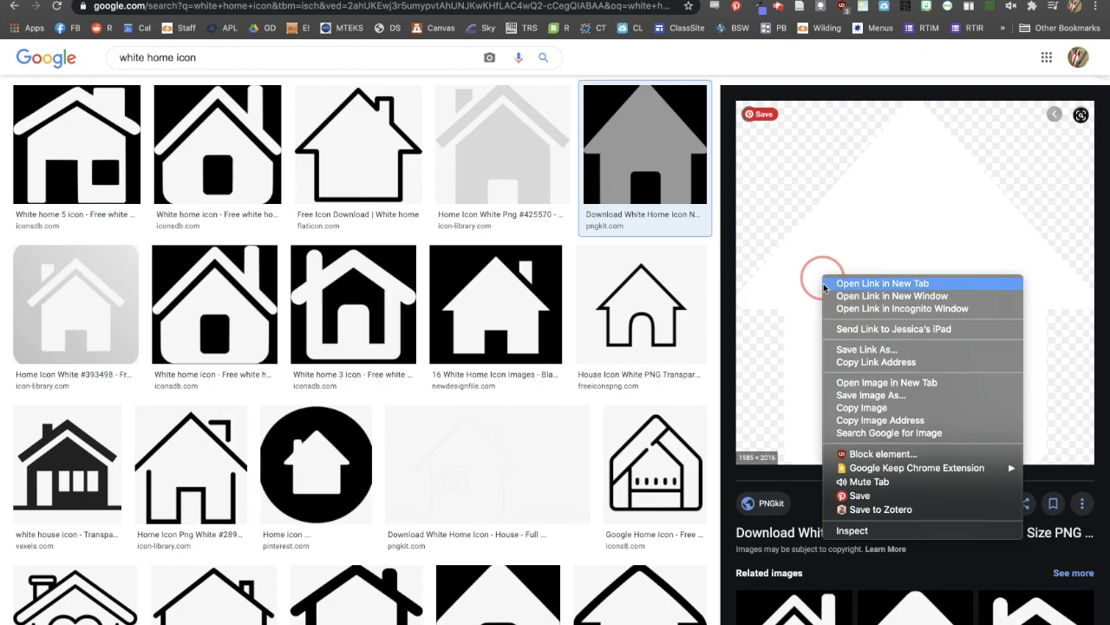
- Copy the previewed white home icon into the two-page notebook layout and shrink it into the slide's upper-left corner
{"action": "left_click", "coordinate": [867, 402]}
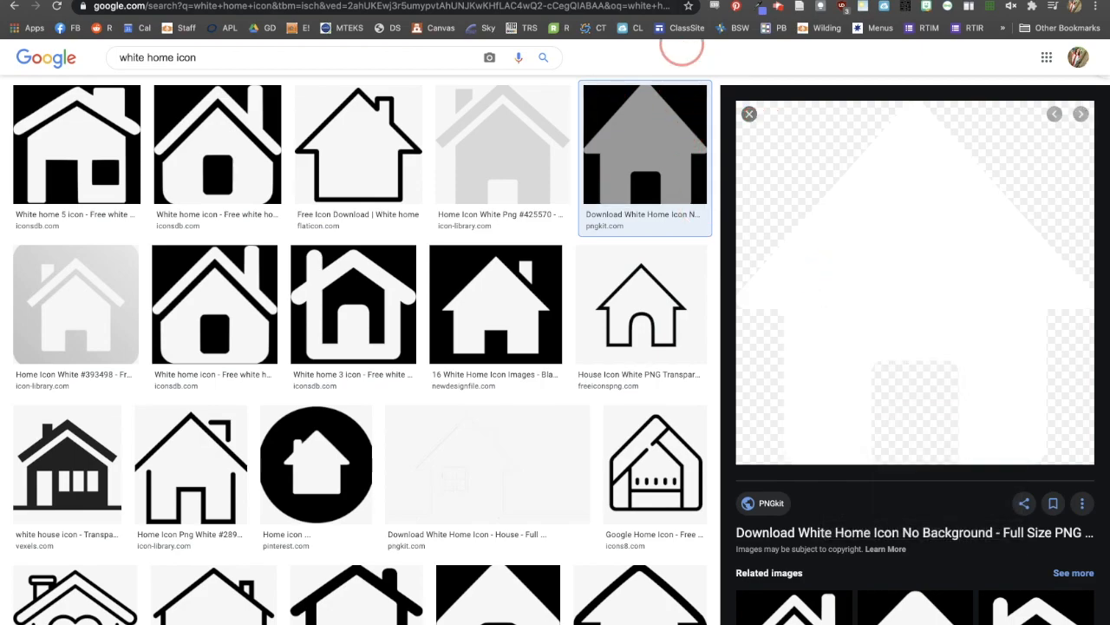
{"action": "left_click", "coordinate": [564, 2]}
{"action": "key", "text": "super+v"}
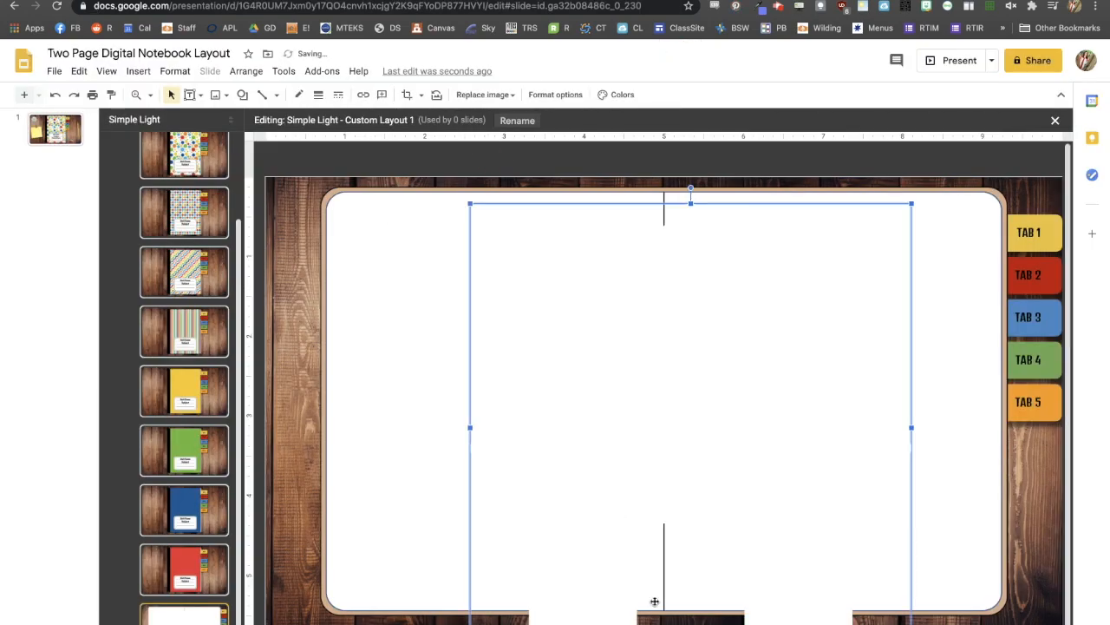
{"action": "left_click_drag", "start_coordinate": [642, 453], "coordinate": [432, 426]}
{"action": "left_click_drag", "start_coordinate": [707, 623], "coordinate": [334, 278]}
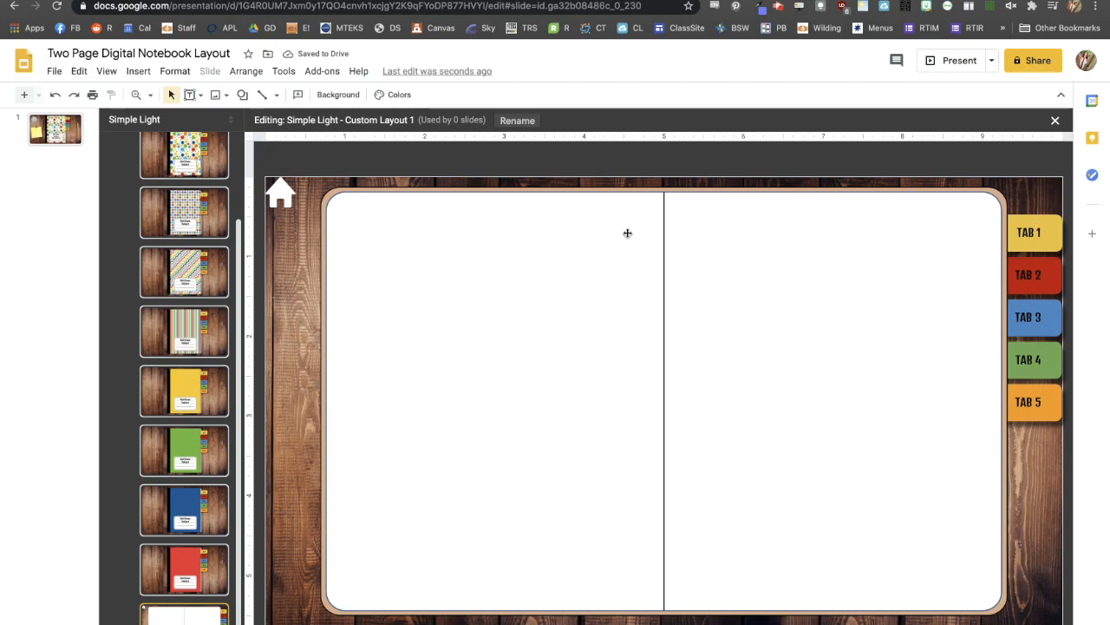
- Move the five colored side tabs slightly down along the edge of the right notebook page
{"action": "left_click", "coordinate": [1029, 394]}
{"action": "left_click_drag", "start_coordinate": [1028, 395], "coordinate": [1028, 411]}
{"action": "left_click", "coordinate": [1048, 166]}
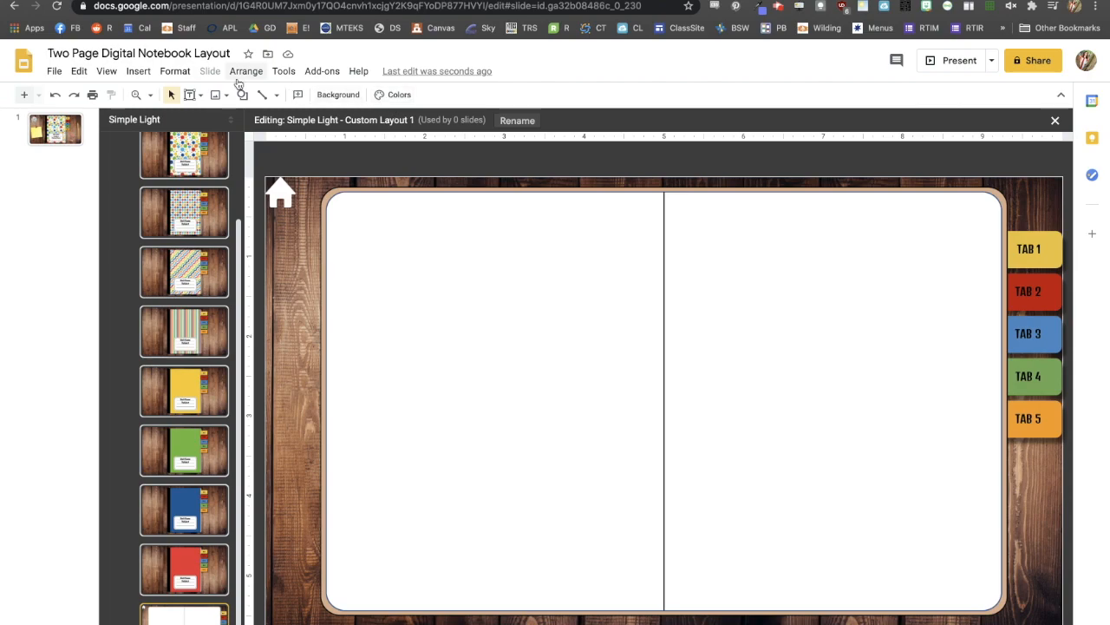
- Draw a text box across the top of the left notebook page and center its text
{"action": "left_click", "coordinate": [200, 100]}
{"action": "left_click", "coordinate": [212, 119]}
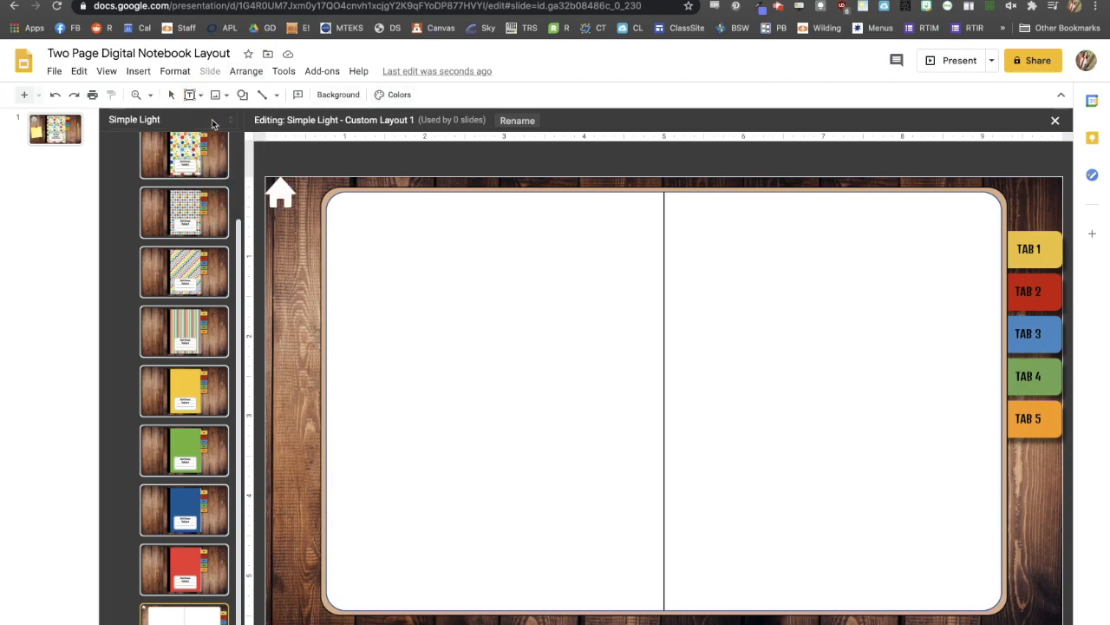
{"action": "left_click_drag", "start_coordinate": [342, 200], "coordinate": [650, 246]}
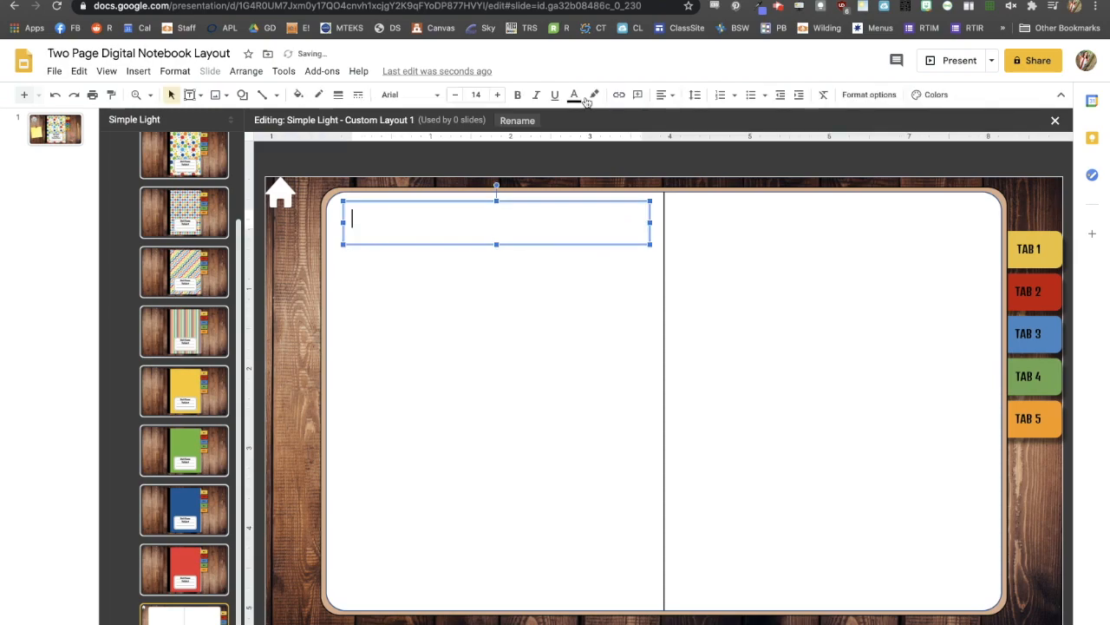
{"action": "left_click", "coordinate": [661, 95]}
{"action": "left_click", "coordinate": [683, 119]}
{"action": "left_click", "coordinate": [663, 95]}
{"action": "left_click", "coordinate": [683, 135]}
- Set the text box font to Denk One at size 18 and enter the heading "Tab 1"
{"action": "left_click", "coordinate": [410, 94]}
{"action": "left_click", "coordinate": [425, 260]}
{"action": "left_click", "coordinate": [497, 96]}
{"action": "left_click", "coordinate": [497, 95]}
{"action": "left_click", "coordinate": [497, 96]}
{"action": "left_click", "coordinate": [497, 96]}
{"action": "type", "text": "Tab 1"}
{"action": "left_click", "coordinate": [508, 199]}
{"action": "left_click", "coordinate": [595, 454]}
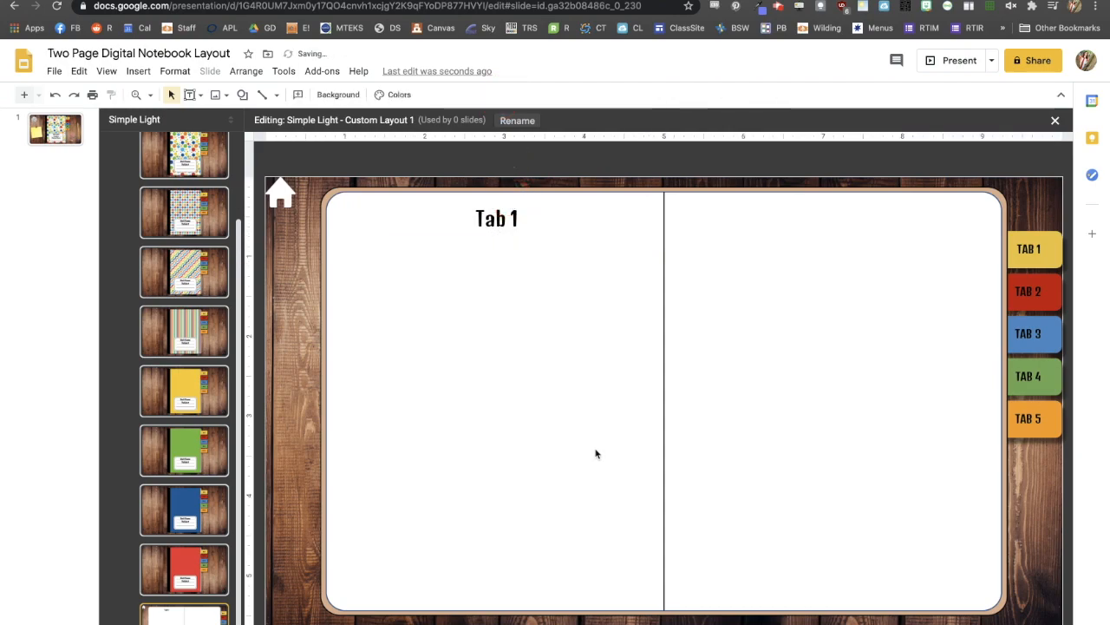
- Duplicate the "Tab 1" heading onto the top of the right page, level with the original, and nudge it slightly right
{"action": "left_click", "coordinate": [497, 224]}
{"action": "left_click", "coordinate": [511, 239]}
{"action": "key", "text": "ctrl+d"}
{"action": "left_click_drag", "start_coordinate": [534, 251], "coordinate": [851, 243]}
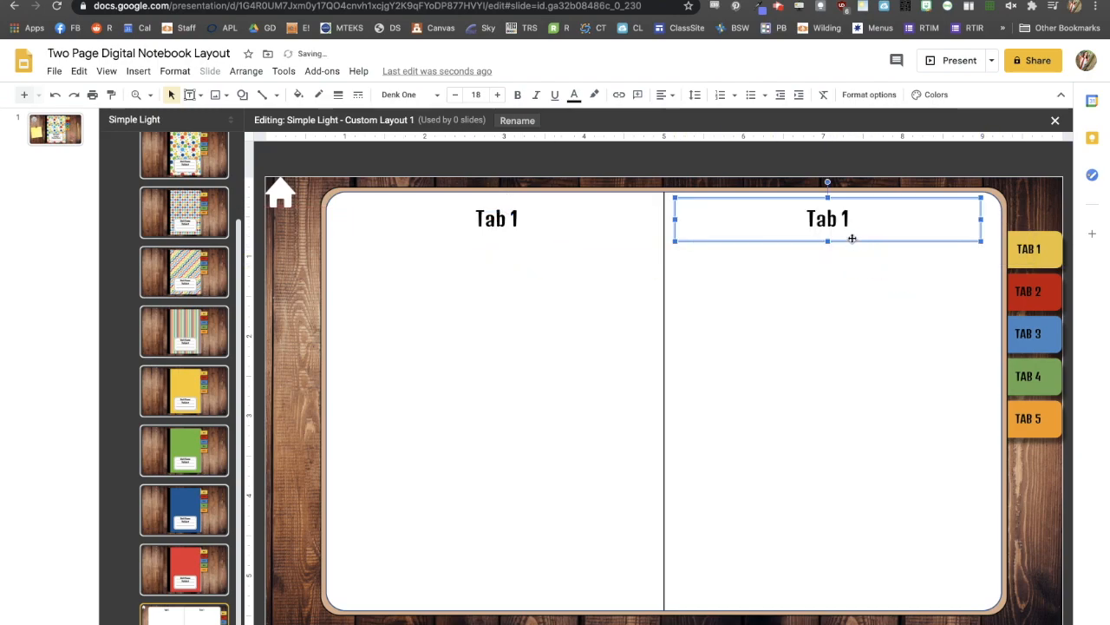
{"action": "left_click", "coordinate": [533, 229], "text": "shift"}
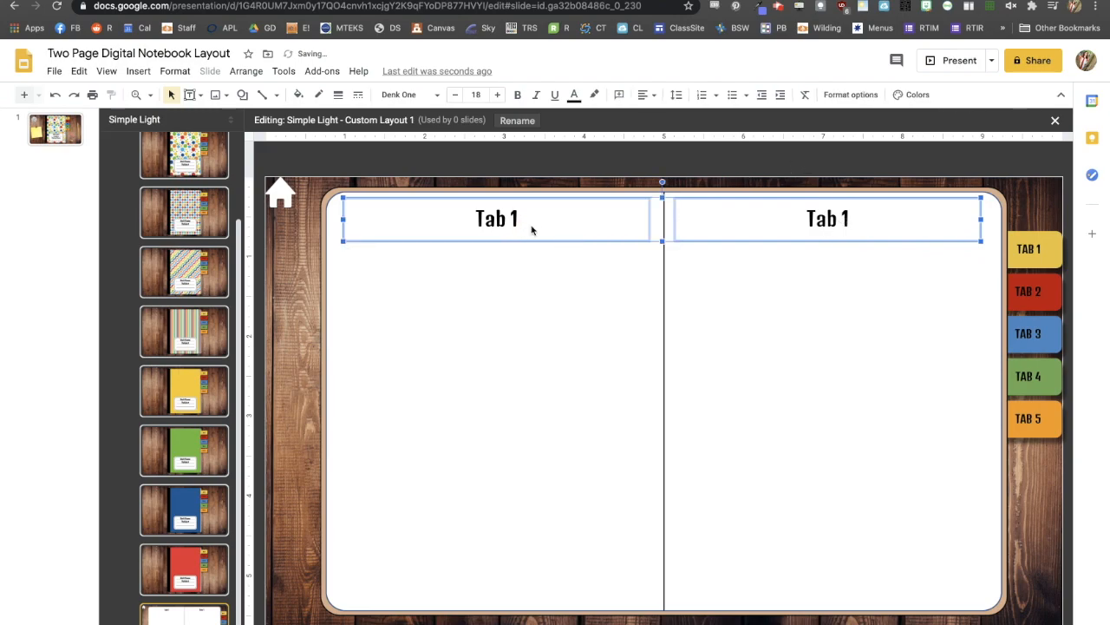
{"action": "left_click", "coordinate": [538, 160]}
{"action": "left_click", "coordinate": [701, 240]}
{"action": "key", "text": "Right"}
{"action": "left_click", "coordinate": [772, 245]}
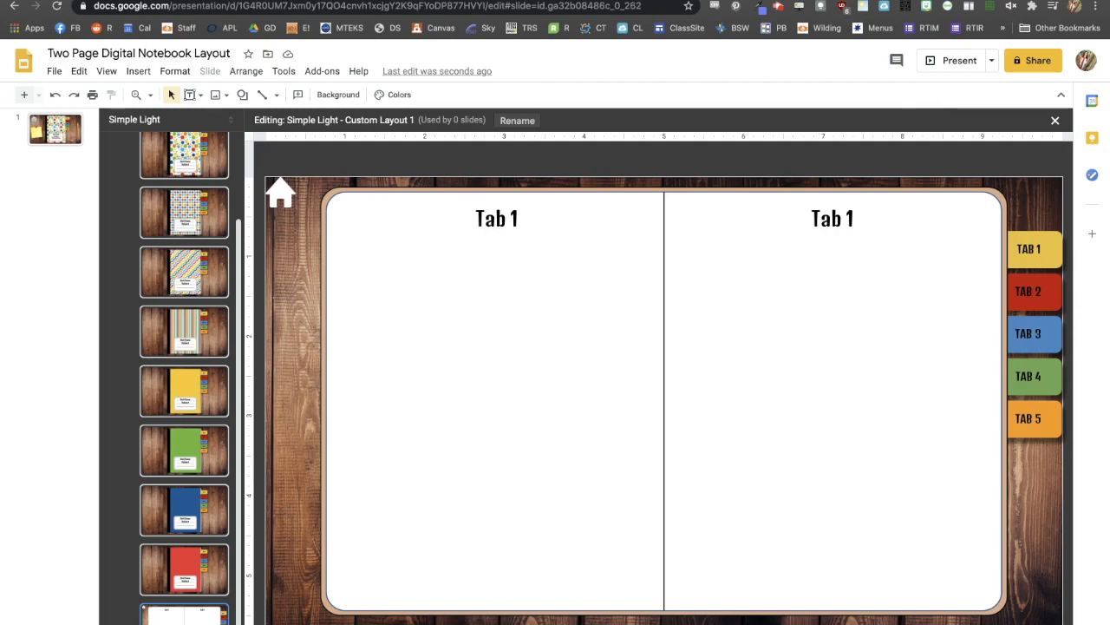
- Duplicate the two-page Tab 1 layout four times
{"action": "key", "text": "super+d"}
{"action": "key", "text": "super+d"}
{"action": "key", "text": "super+d"}
{"action": "key", "text": "super+d"}
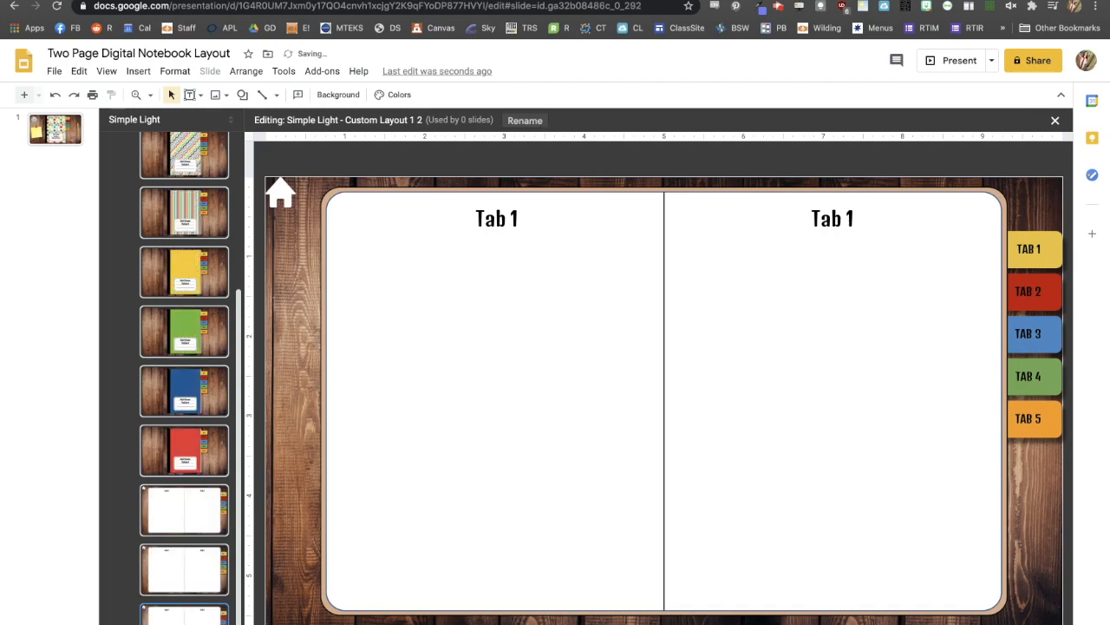
- On the first two-page layout, bring the yellow TAB 1 tab to the front and shorten it slightly at its inner edge
{"action": "left_click", "coordinate": [196, 395]}
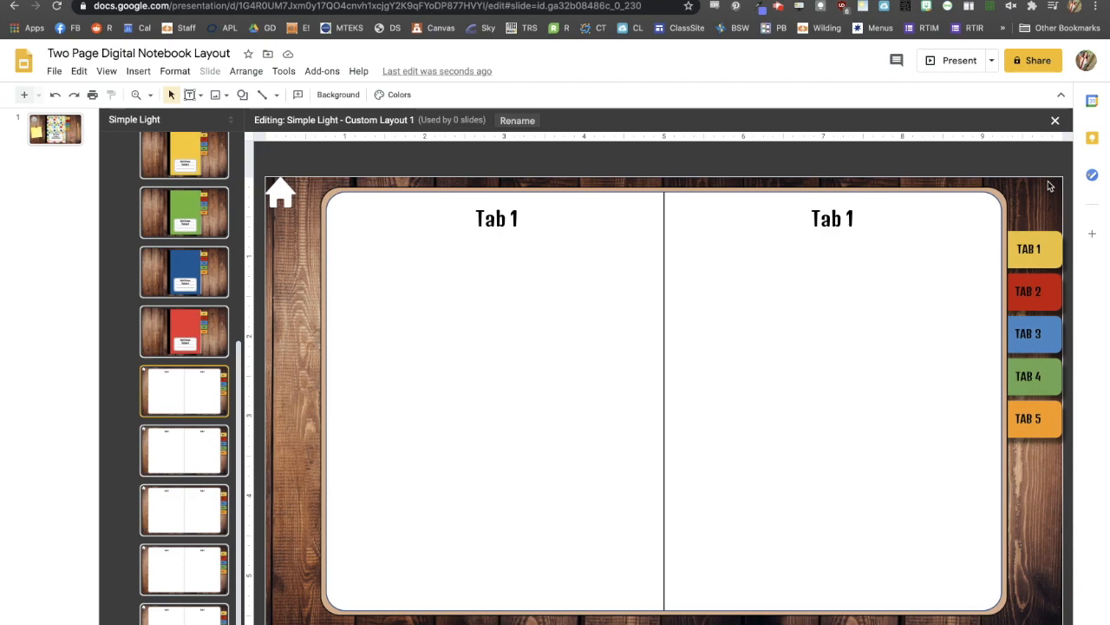
{"action": "left_click", "coordinate": [1040, 258]}
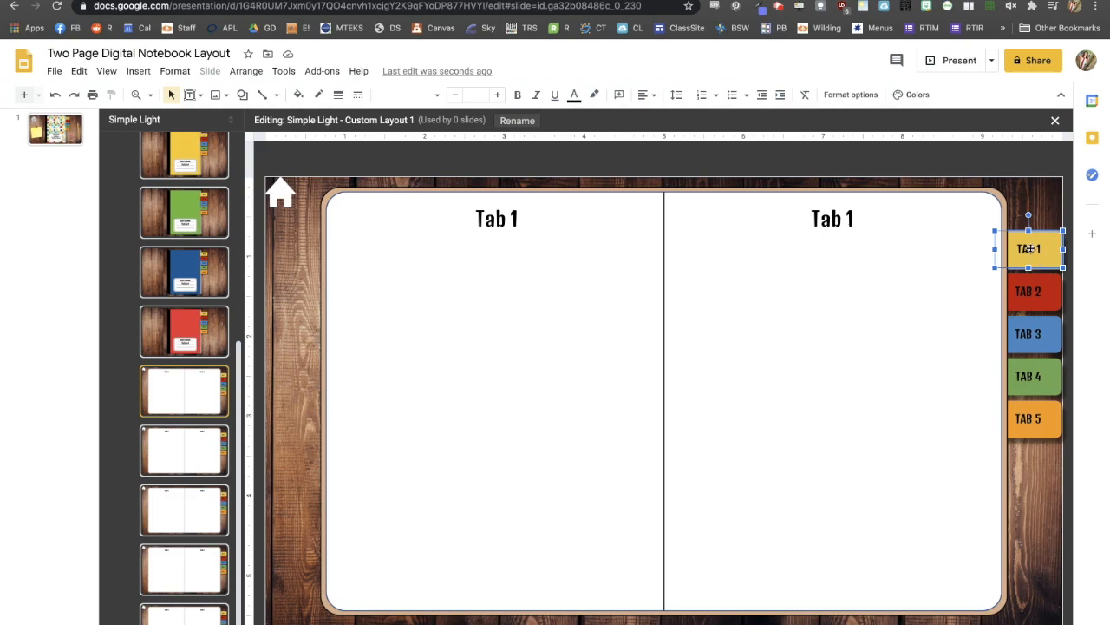
{"action": "right_click", "coordinate": [1029, 249]}
{"action": "mouse_move", "coordinate": [892, 376]}
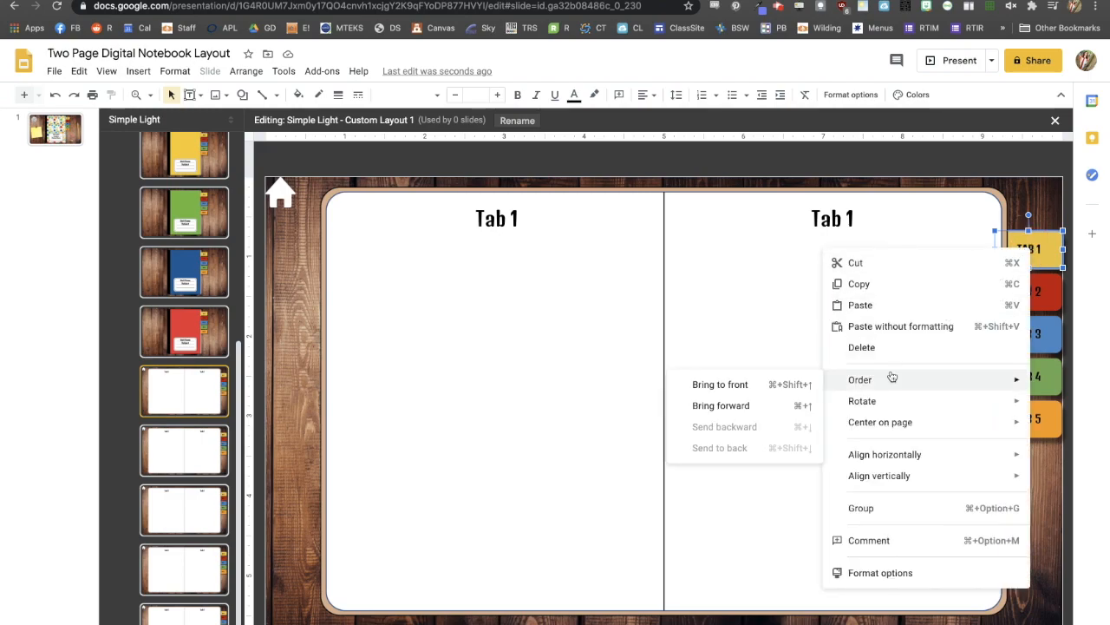
{"action": "left_click", "coordinate": [746, 388]}
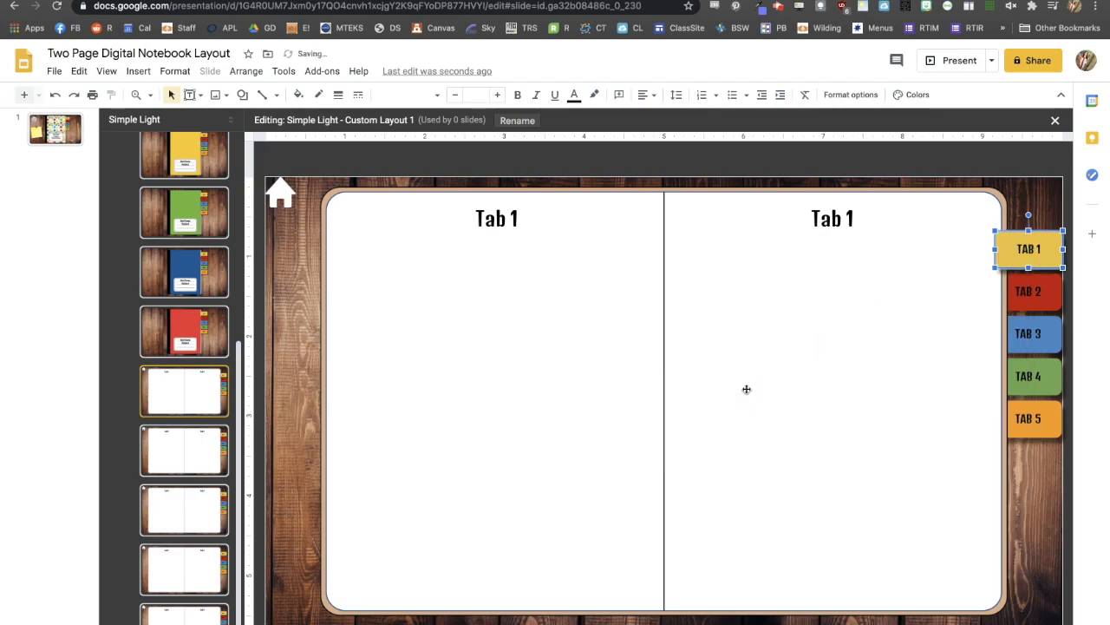
{"action": "left_click", "coordinate": [994, 249]}
{"action": "left_click_drag", "start_coordinate": [994, 249], "coordinate": [1002, 249]}
{"action": "left_click", "coordinate": [1026, 203]}
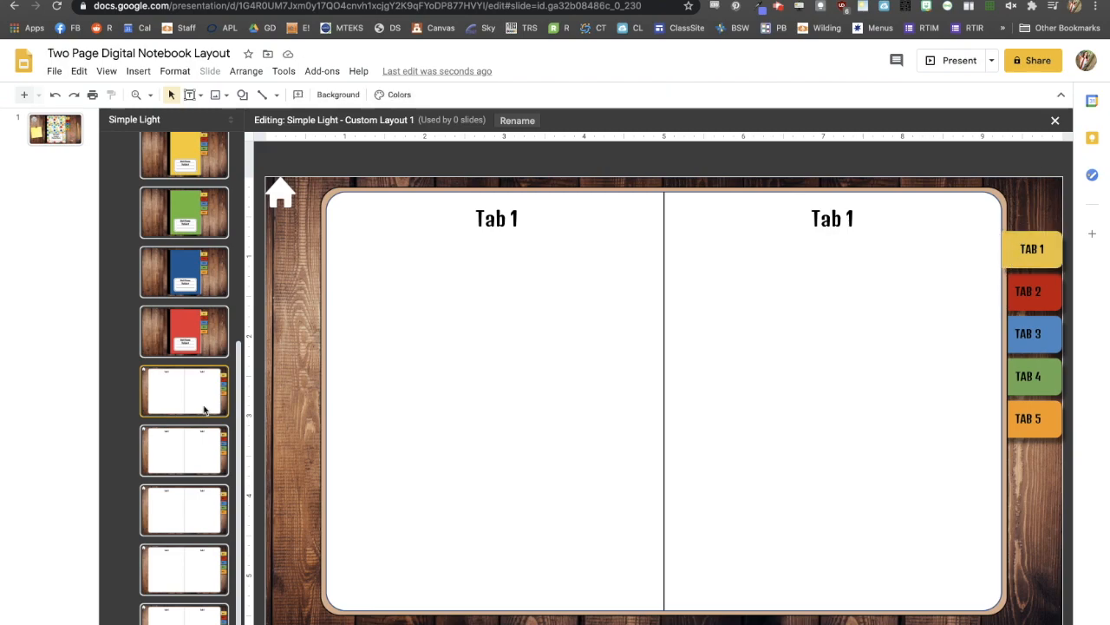
- On the second two-page layout, change the headings on both pages to "Tab 2"
{"action": "left_click", "coordinate": [198, 453]}
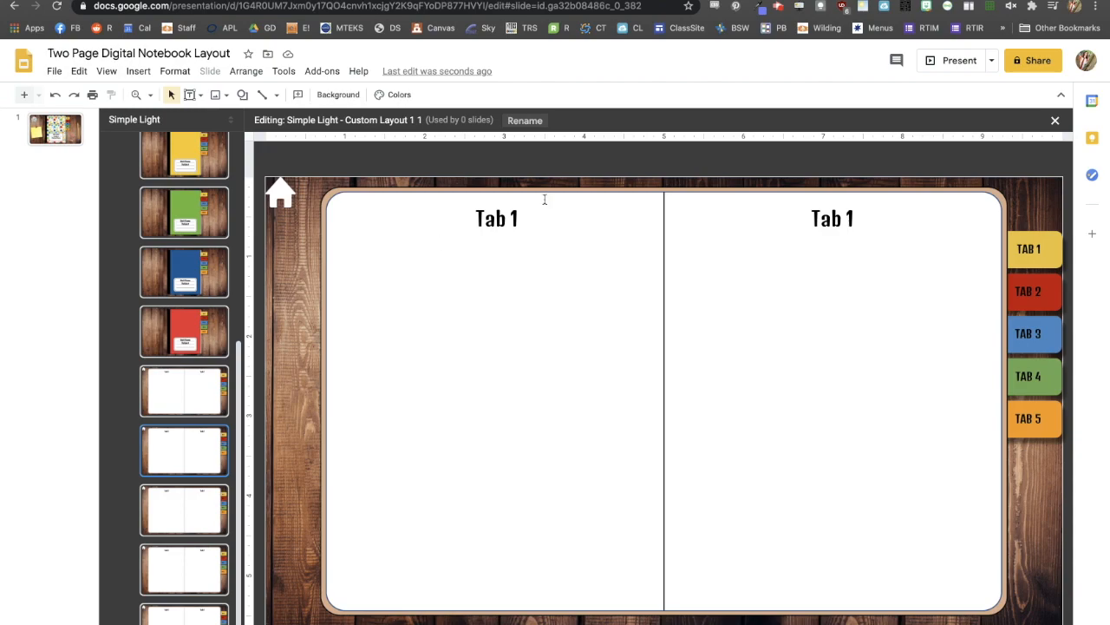
{"action": "double_click", "coordinate": [514, 217]}
{"action": "type", "text": "2"}
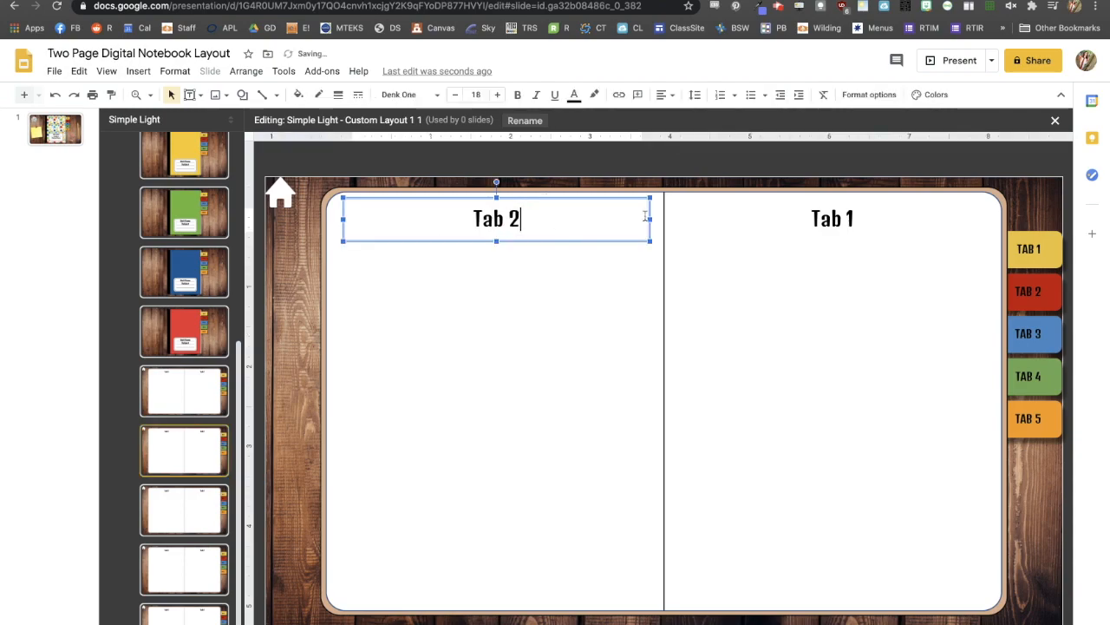
{"action": "left_click", "coordinate": [855, 218]}
{"action": "key", "text": "BackSpace"}
{"action": "type", "text": "2"}
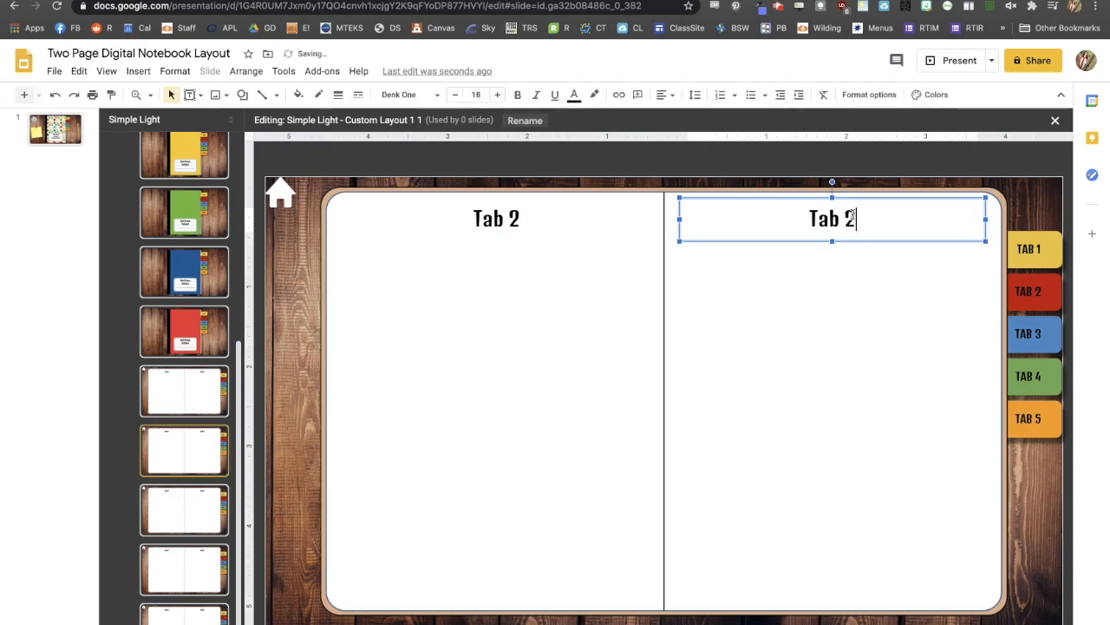
{"action": "left_click", "coordinate": [1013, 173]}
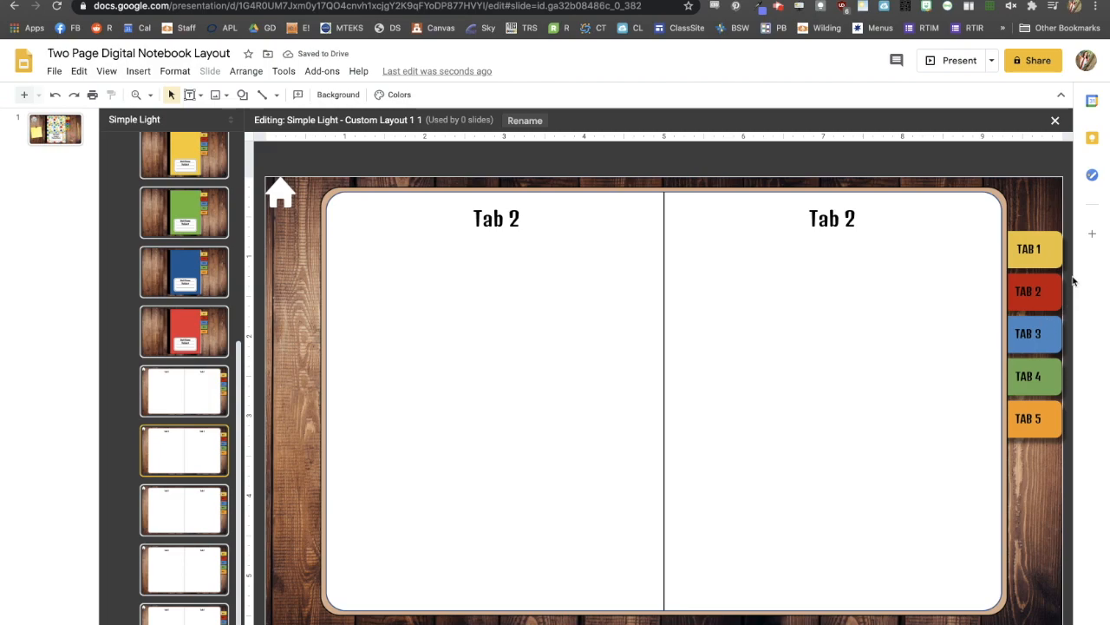
- On the second two-page layout, bring the red TAB 2 tab to the front and shorten it slightly at its inner edge
{"action": "left_click", "coordinate": [1022, 295]}
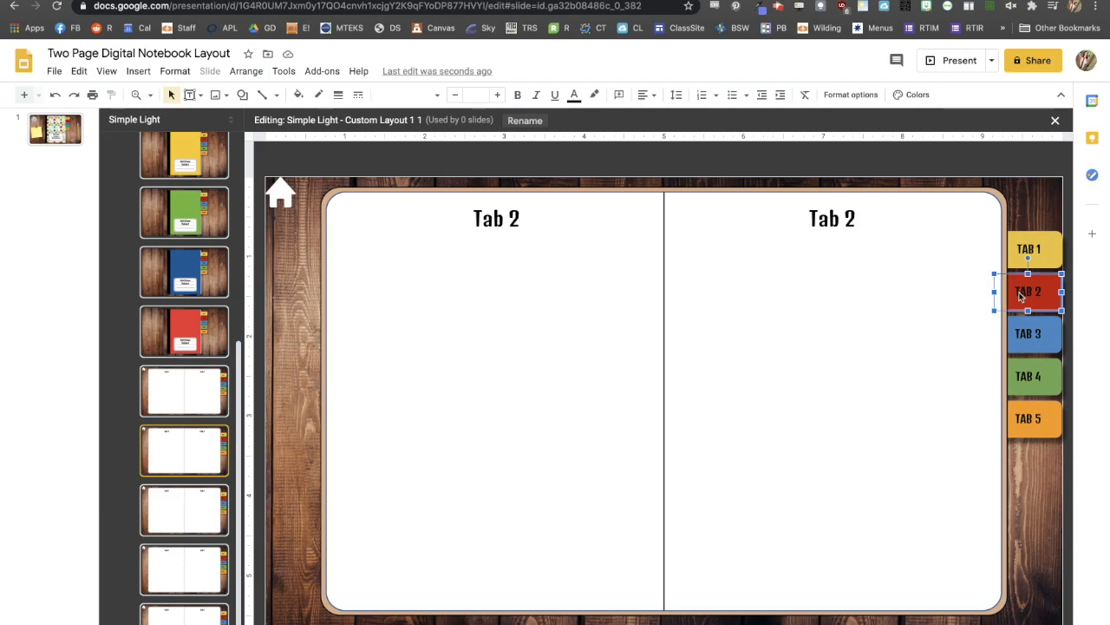
{"action": "key", "text": "ctrl+shift+Up"}
{"action": "left_click_drag", "start_coordinate": [994, 291], "coordinate": [1001, 291]}
{"action": "left_click", "coordinate": [1051, 142]}
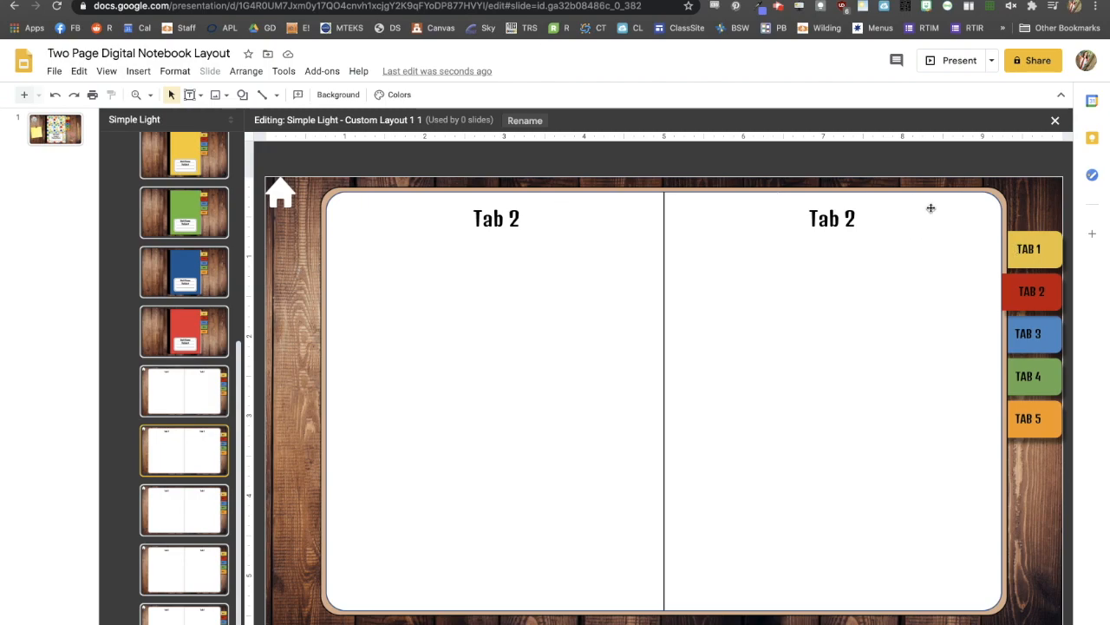
- Flip the yellow TAB 1 tab horizontally and move it across to the left edge of the Tab 2 layout at the same height
{"action": "left_click", "coordinate": [1037, 257]}
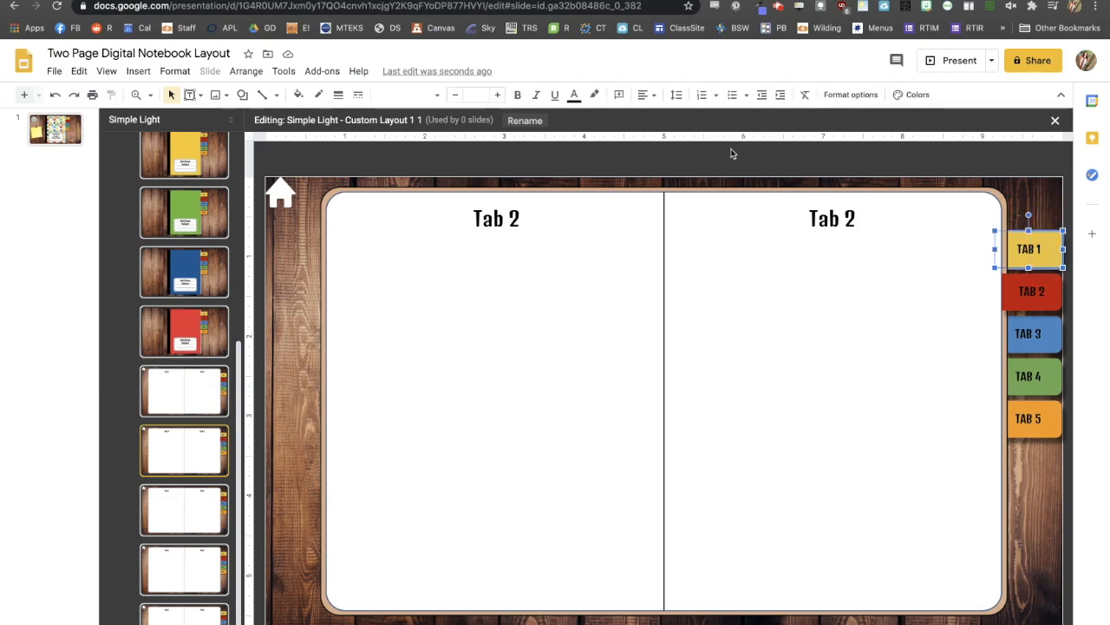
{"action": "left_click", "coordinate": [853, 97]}
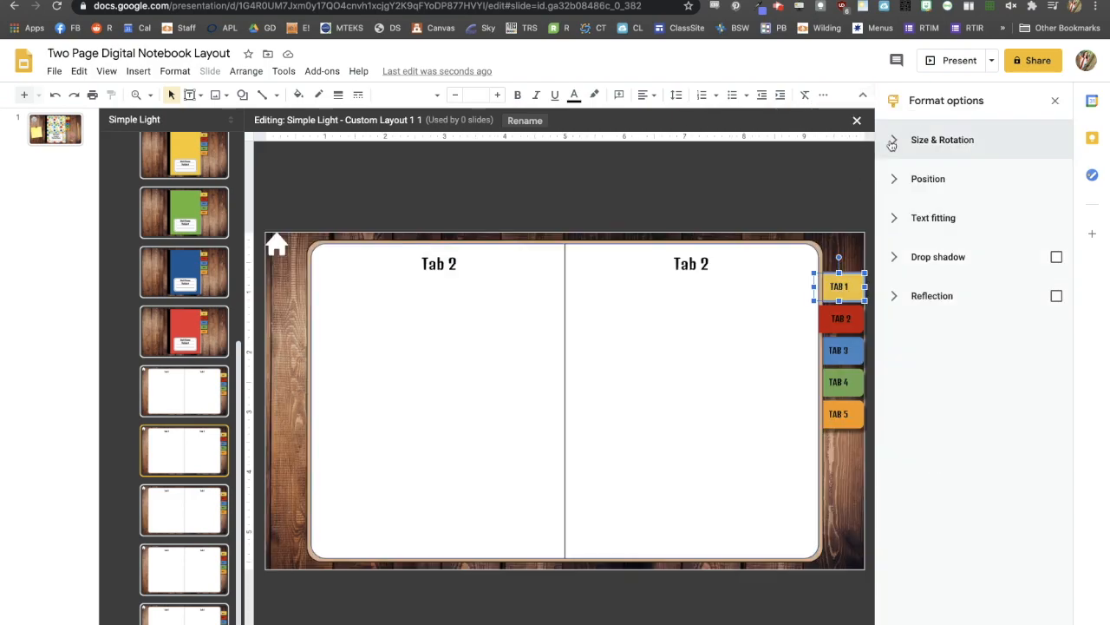
{"action": "left_click", "coordinate": [892, 144]}
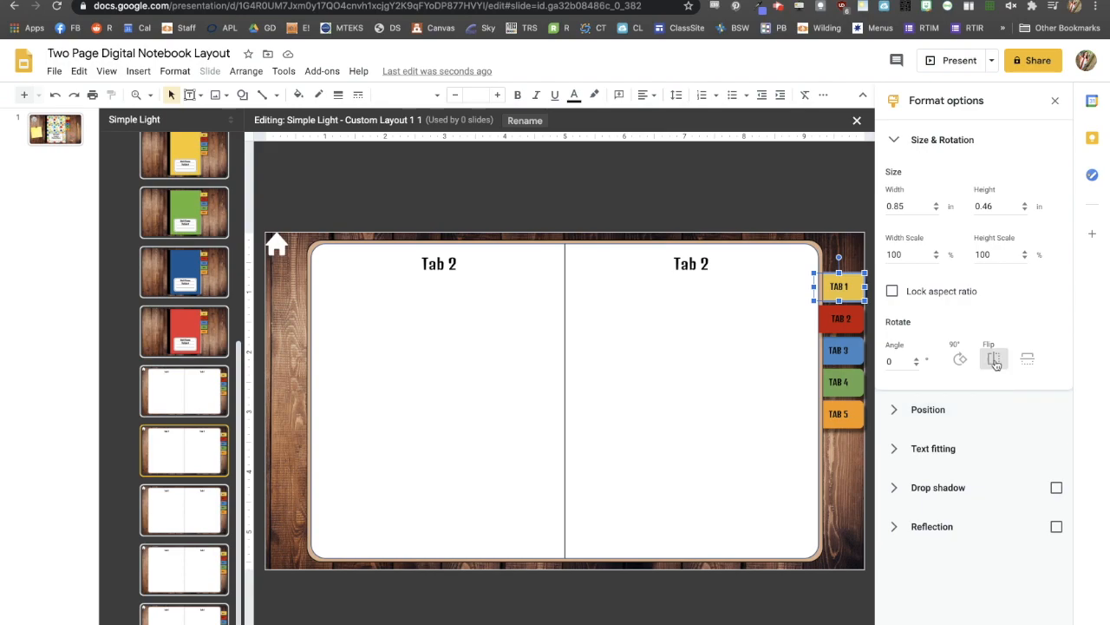
{"action": "left_click", "coordinate": [994, 361]}
{"action": "left_click", "coordinate": [1055, 101]}
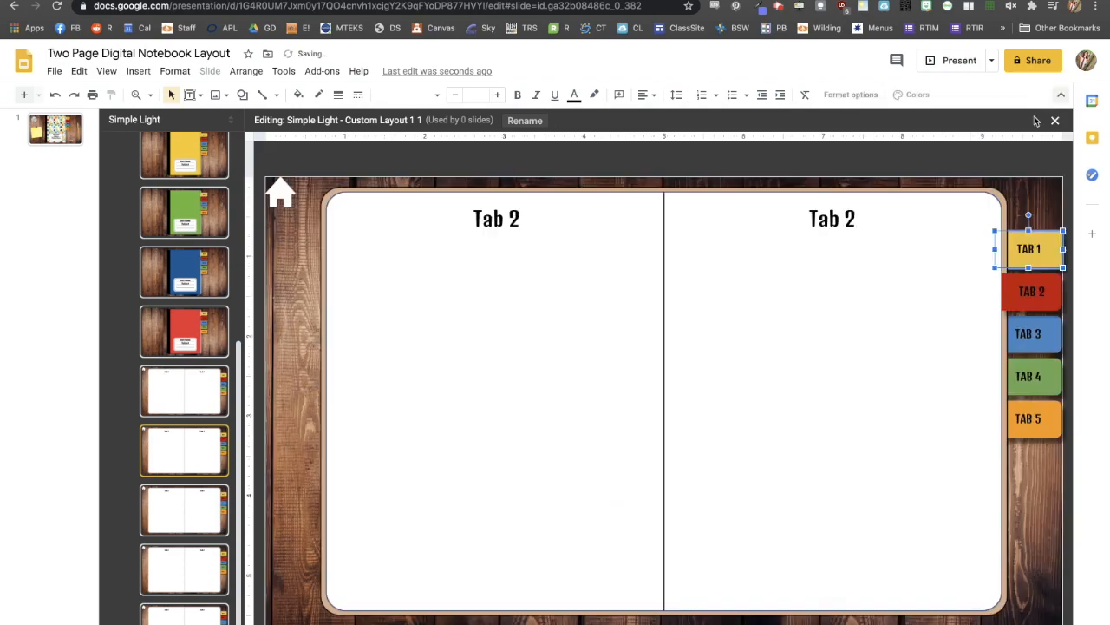
{"action": "left_click_drag", "start_coordinate": [1041, 261], "coordinate": [312, 262]}
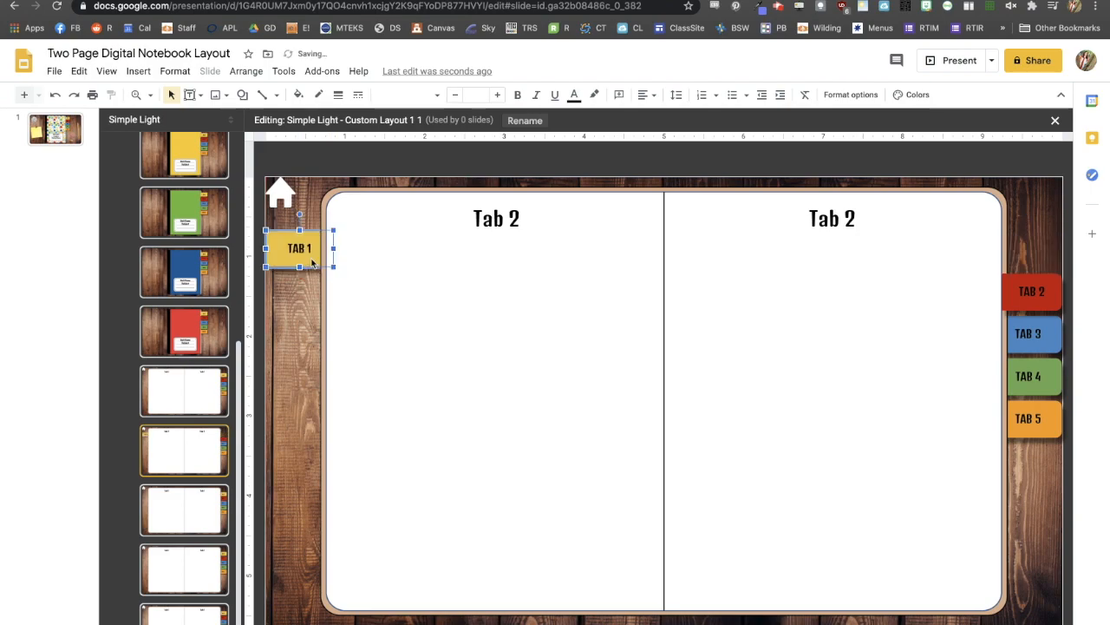
{"action": "left_click", "coordinate": [362, 169]}
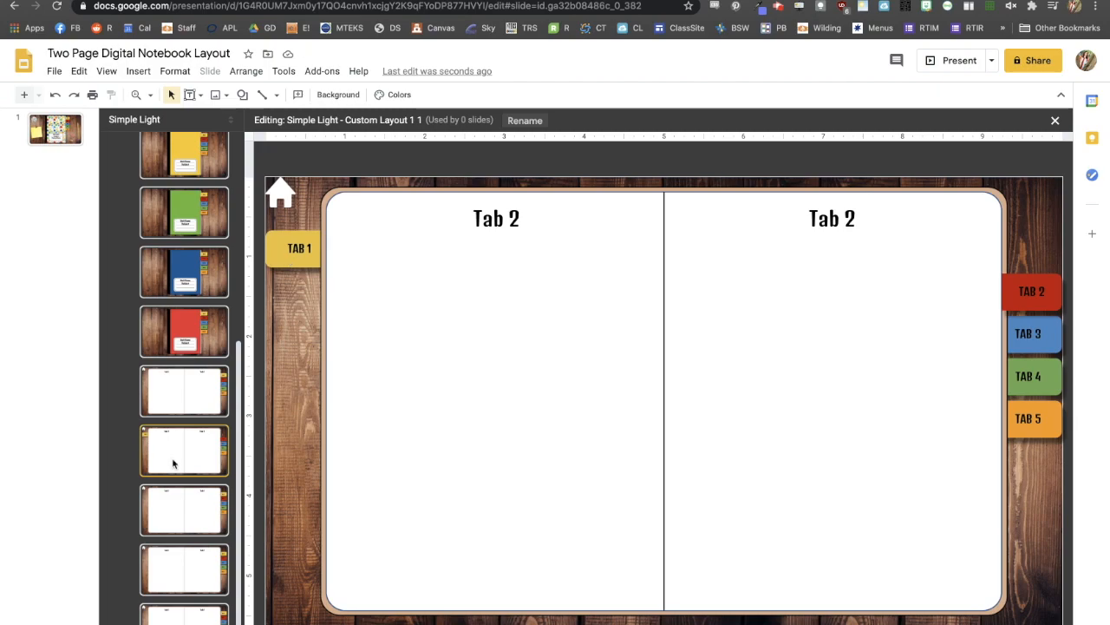
- On the third two-page layout, change the headings on both pages to "Tab 3"
{"action": "left_click", "coordinate": [194, 515]}
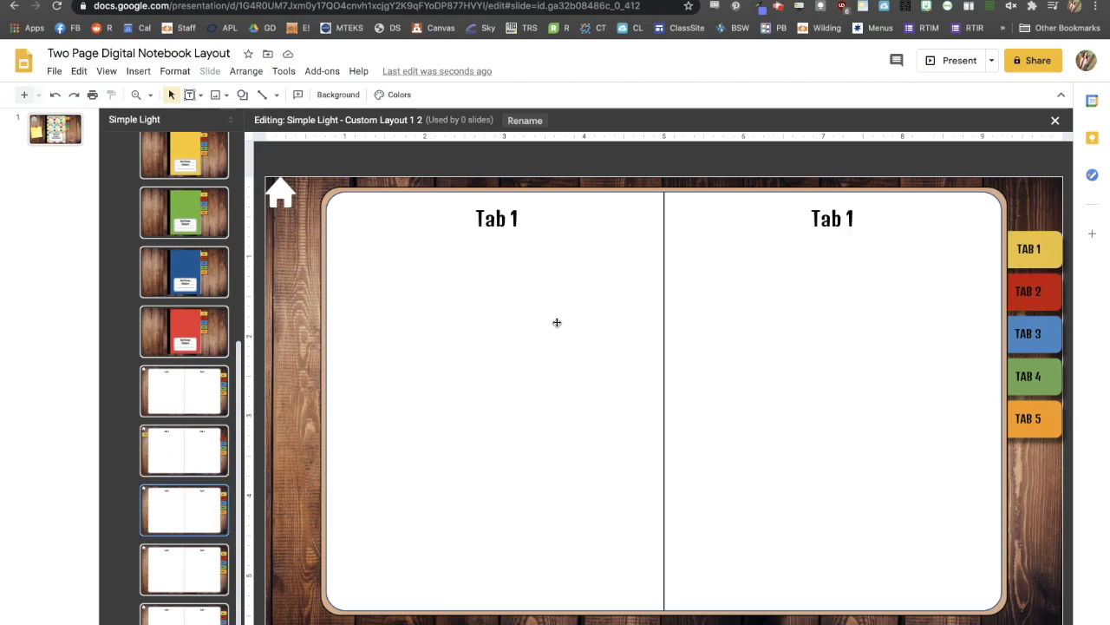
{"action": "left_click", "coordinate": [518, 218]}
{"action": "double_click", "coordinate": [515, 219]}
{"action": "type", "text": "3"}
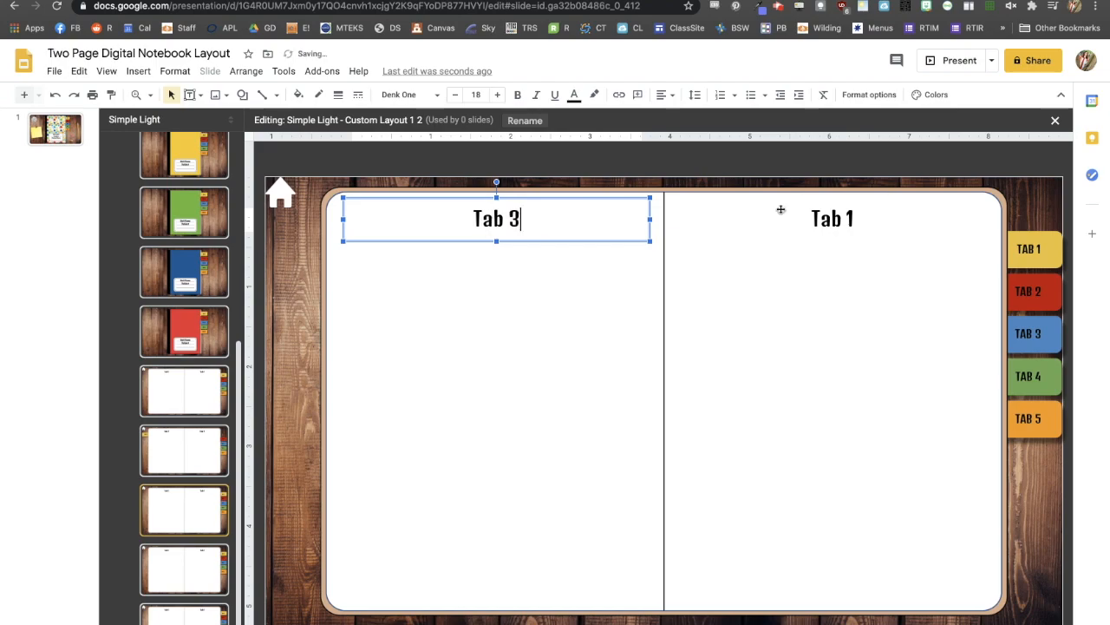
{"action": "double_click", "coordinate": [854, 219]}
{"action": "key", "text": "BackSpace"}
{"action": "type", "text": "3"}
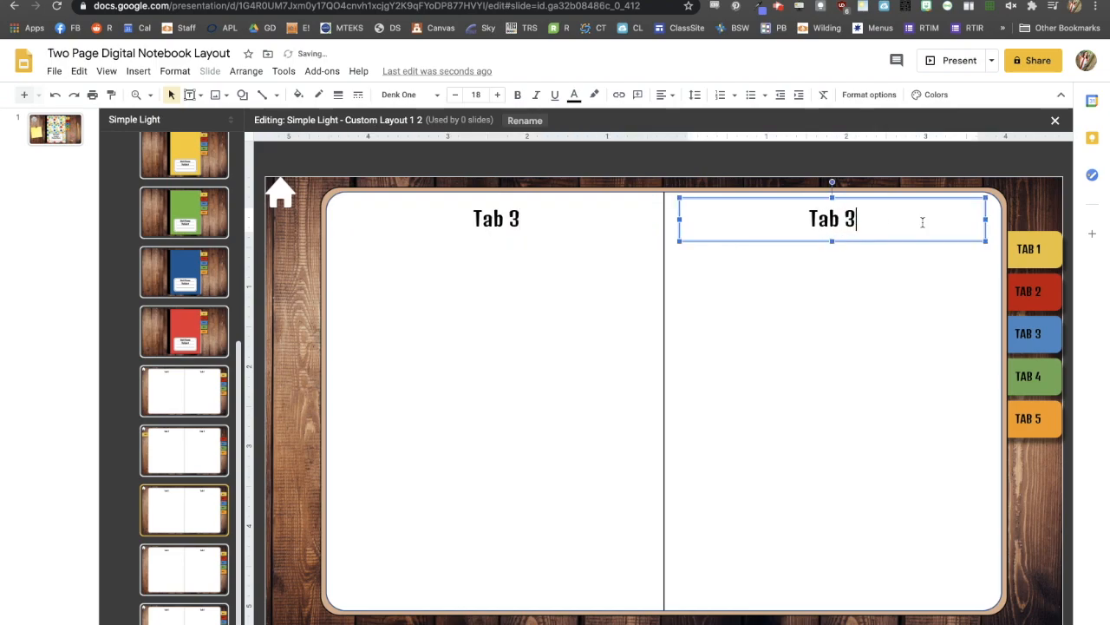
- Bring the blue TAB 3 tab to the front on the Tab 3 layout and shorten it slightly at its inner edge
{"action": "left_click", "coordinate": [1027, 329]}
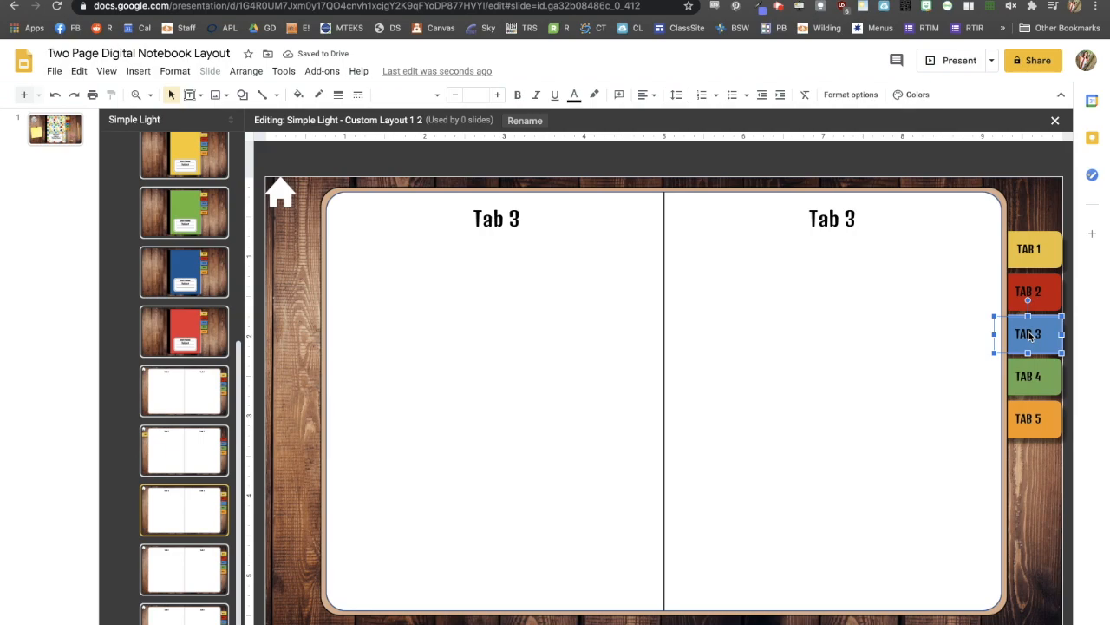
{"action": "key", "text": "ctrl+shift+Up"}
{"action": "left_click", "coordinate": [993, 334]}
{"action": "left_click_drag", "start_coordinate": [996, 334], "coordinate": [1004, 334]}
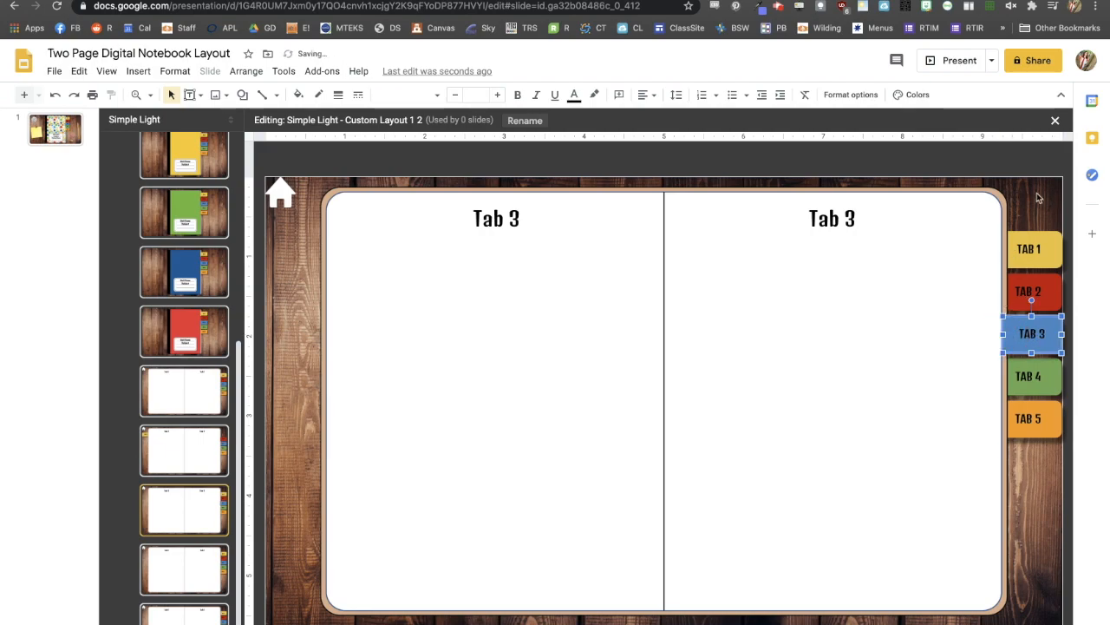
{"action": "left_click", "coordinate": [1037, 172]}
- Select the TAB 1 and TAB 2 tabs together on the Tab 3 layout and flip them horizontally
{"action": "left_click_drag", "start_coordinate": [1030, 206], "coordinate": [1033, 303]}
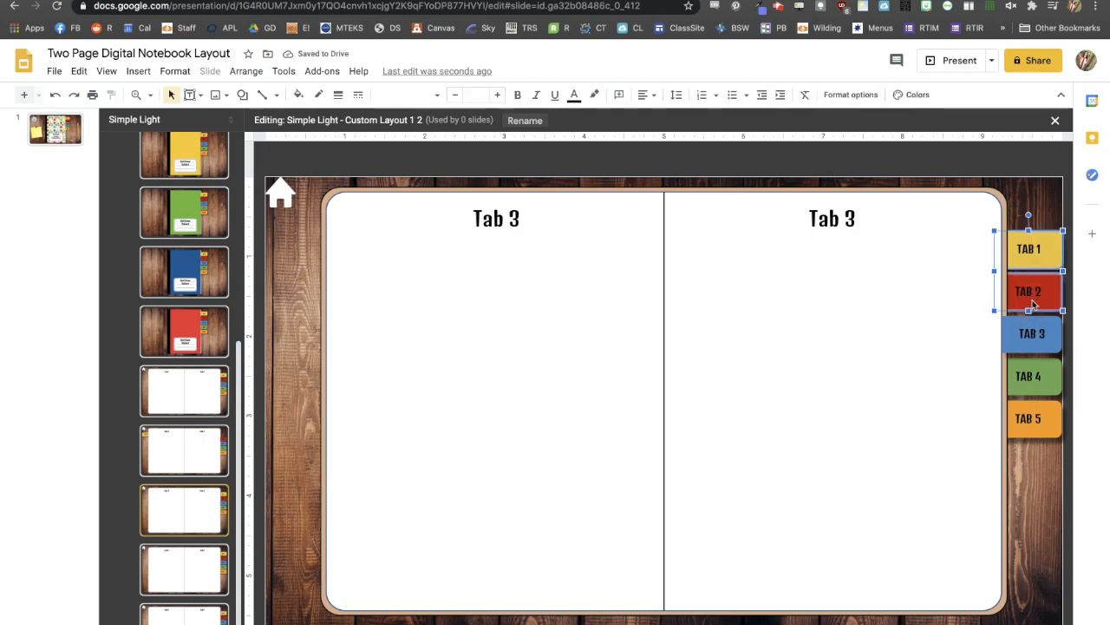
{"action": "left_click", "coordinate": [850, 94]}
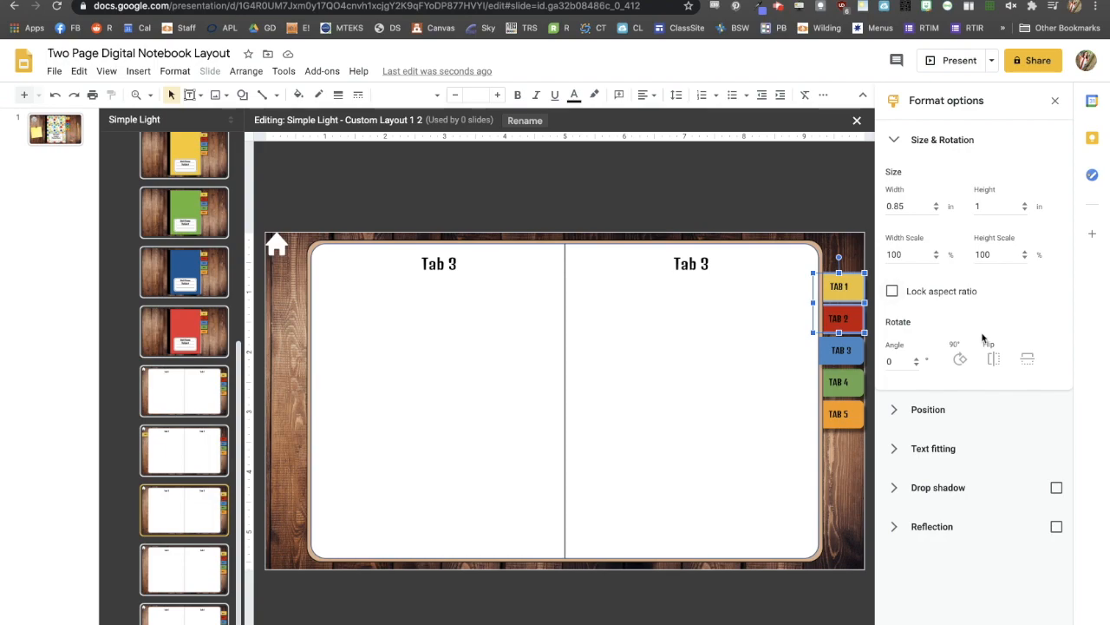
{"action": "left_click", "coordinate": [989, 362]}
{"action": "left_click", "coordinate": [1055, 101]}
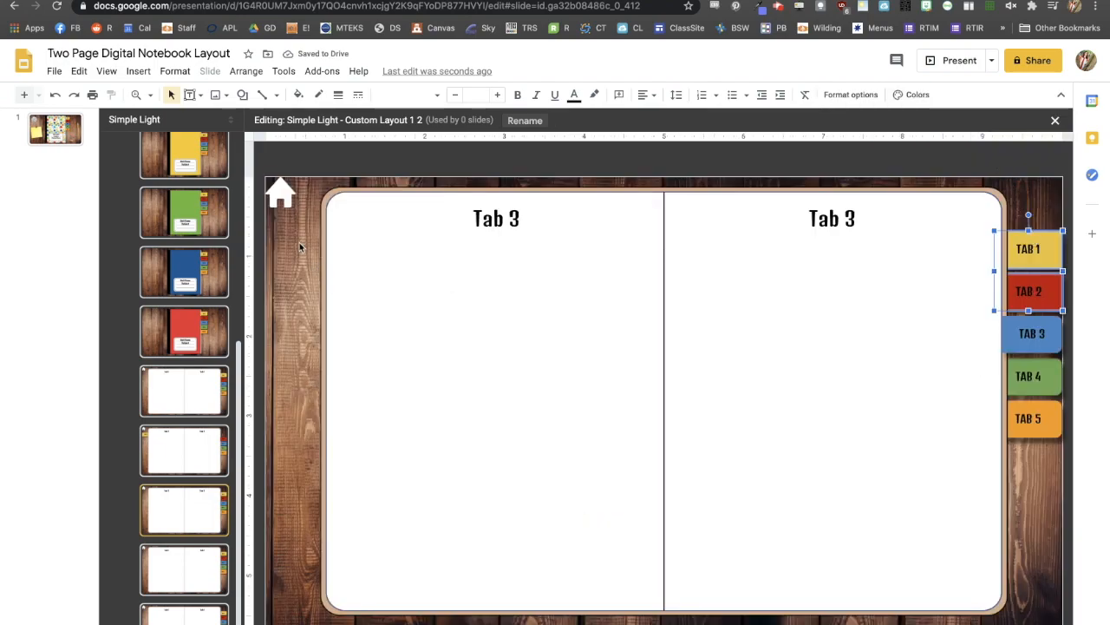
- Match the Tab 2 layout's TAB 1 position by moving the Tab 3 layout's TAB 1 and TAB 2 to X 0 and Y 0.67 in, and compare both layouts
{"action": "left_click", "coordinate": [175, 451]}
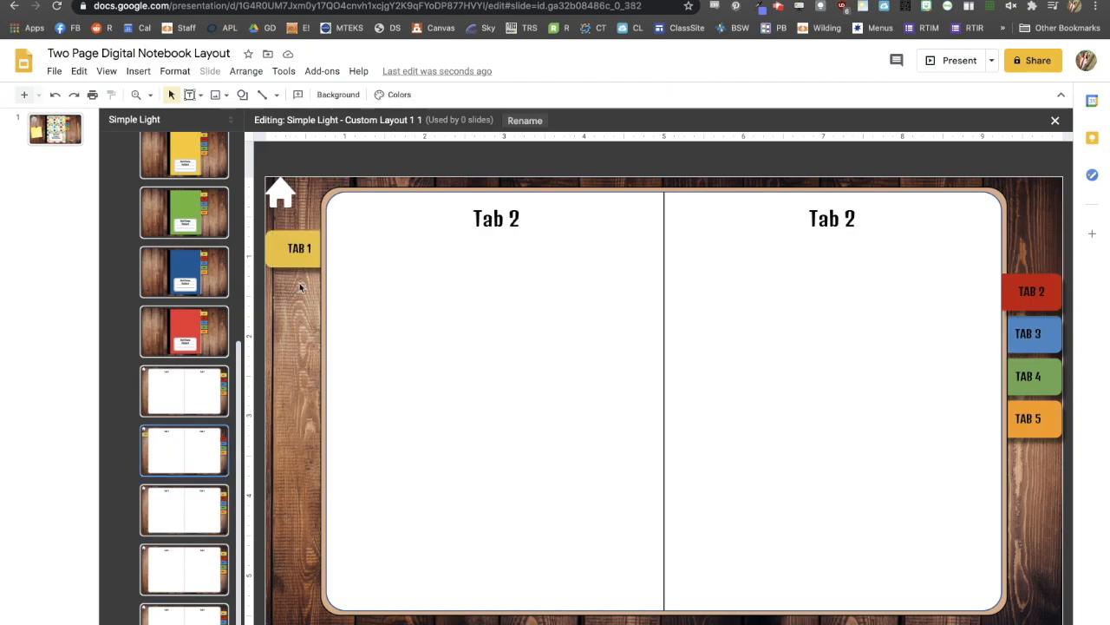
{"action": "left_click", "coordinate": [282, 247]}
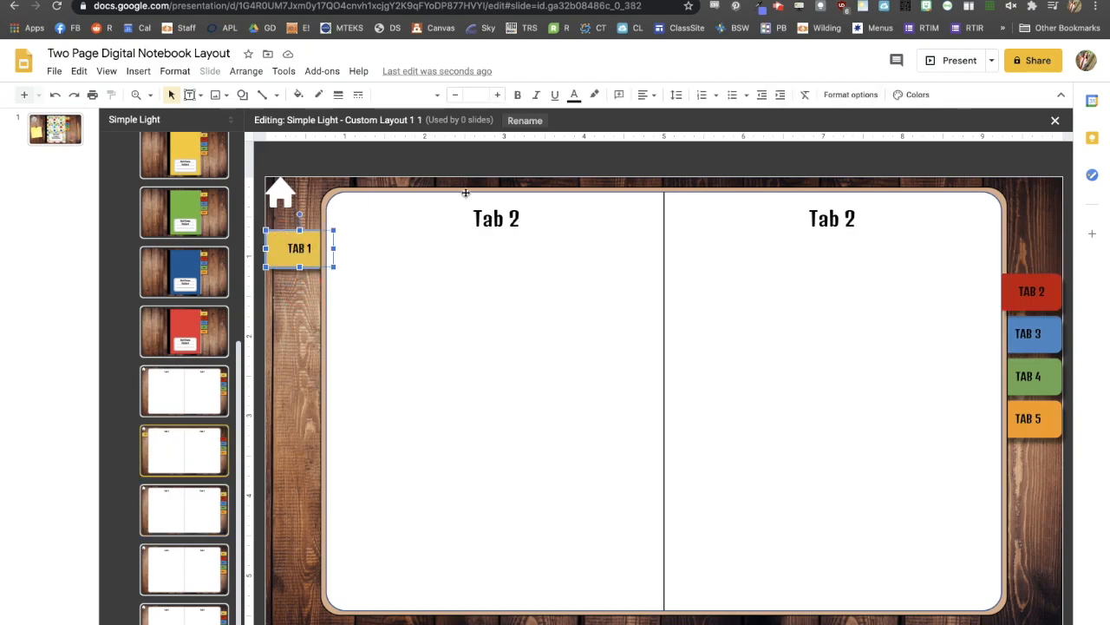
{"action": "left_click", "coordinate": [850, 94]}
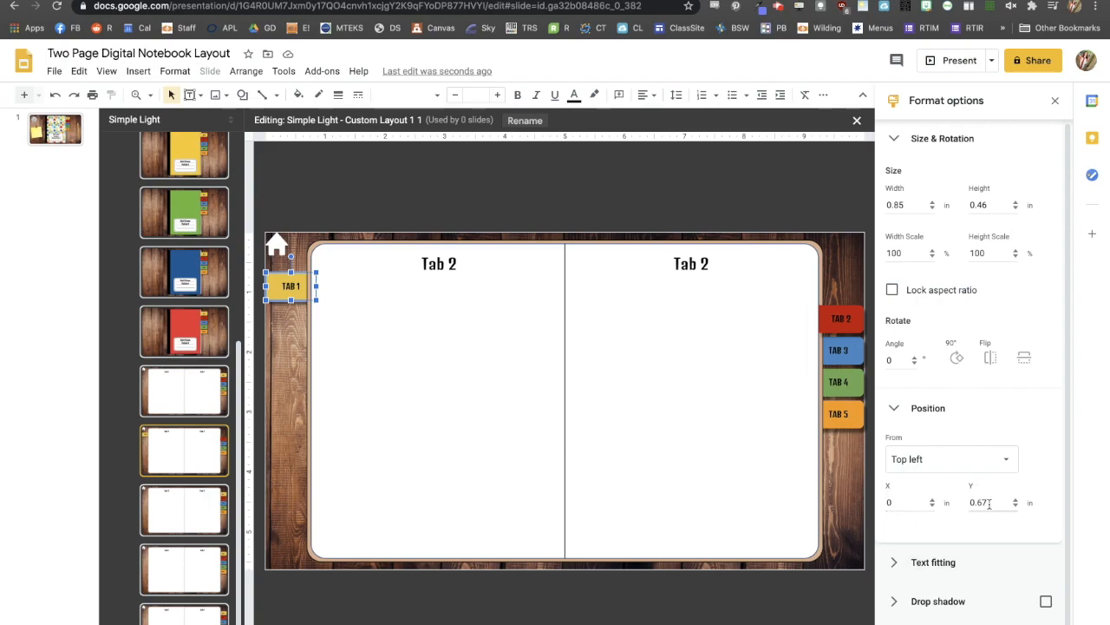
{"action": "left_click", "coordinate": [193, 519]}
{"action": "left_click_drag", "start_coordinate": [844, 248], "coordinate": [844, 330]}
{"action": "left_click", "coordinate": [908, 501]}
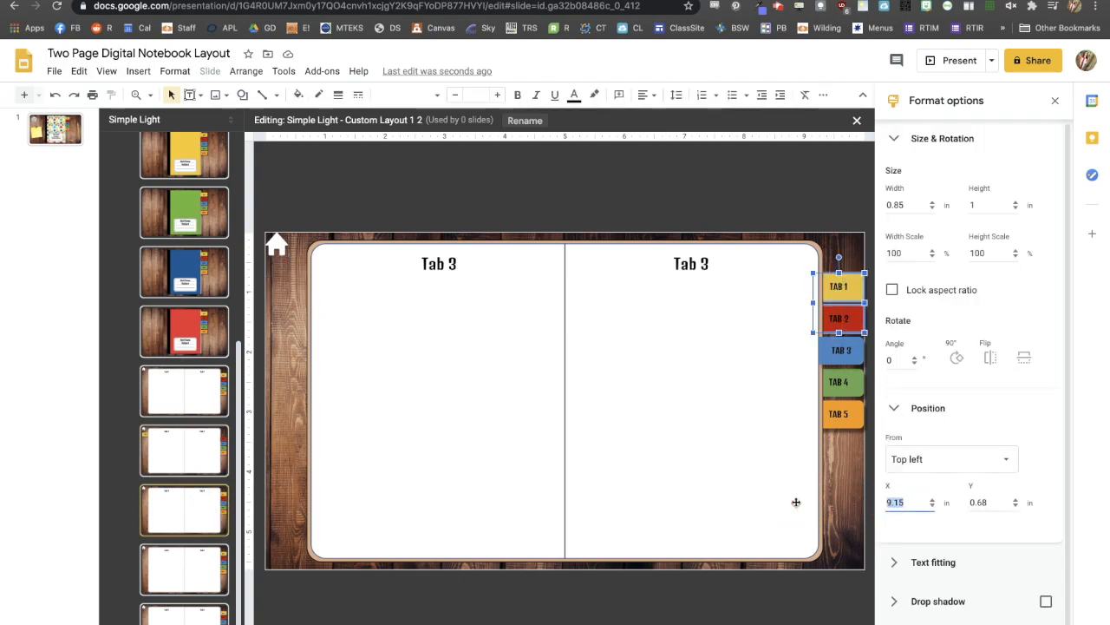
{"action": "type", "text": "0"}
{"action": "left_click", "coordinate": [987, 503]}
{"action": "key", "text": "BackSpace"}
{"action": "type", "text": "7"}
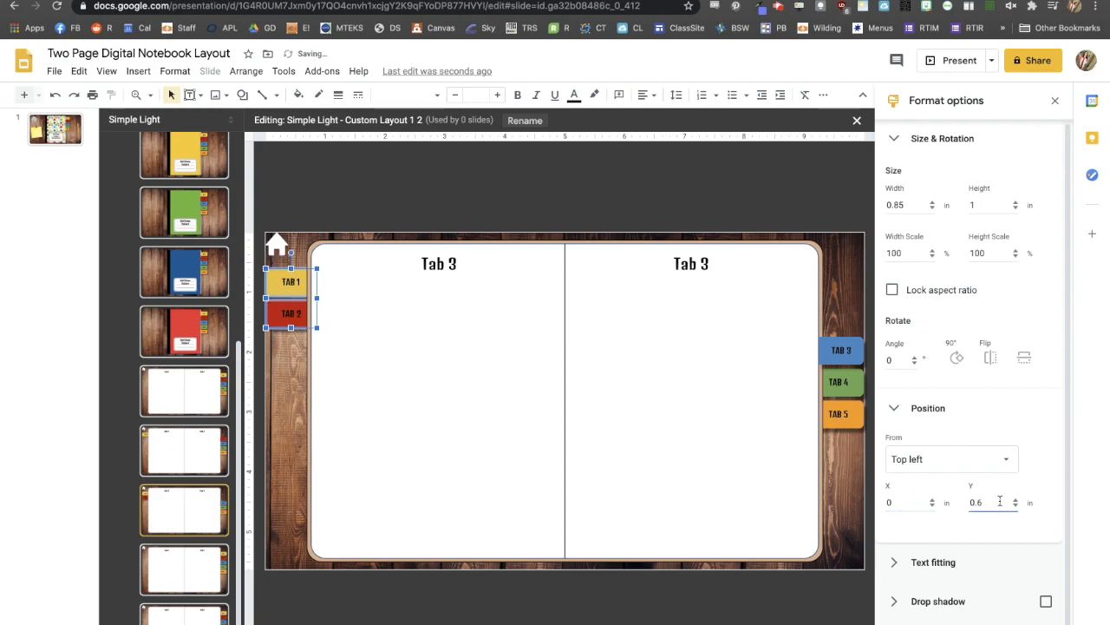
{"action": "left_click", "coordinate": [1055, 101]}
{"action": "left_click", "coordinate": [448, 170]}
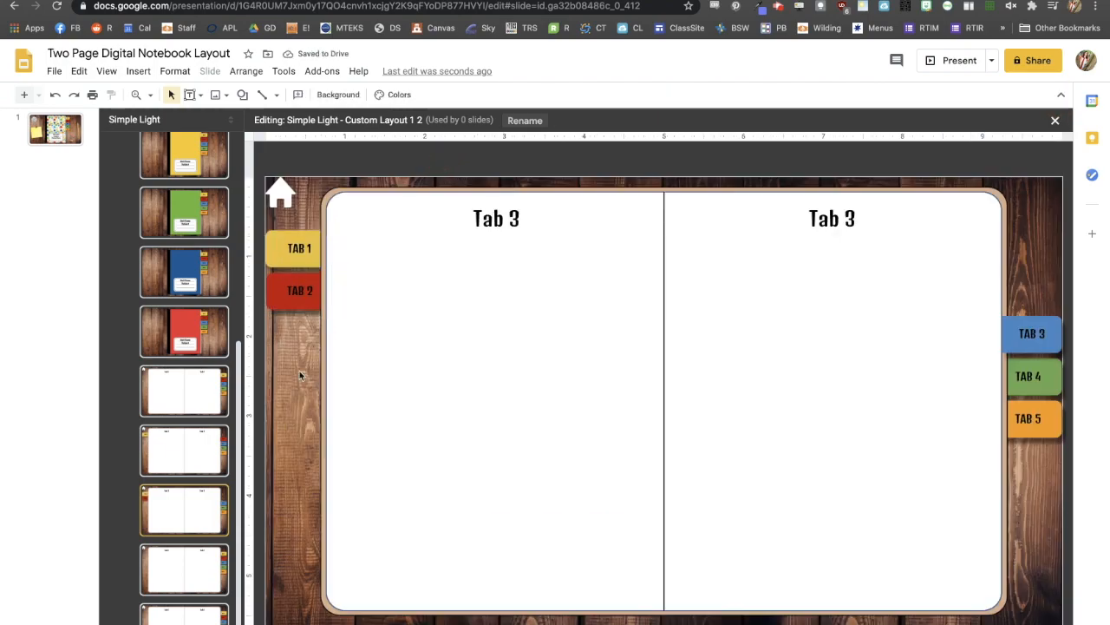
{"action": "left_click", "coordinate": [164, 452]}
{"action": "left_click", "coordinate": [179, 519]}
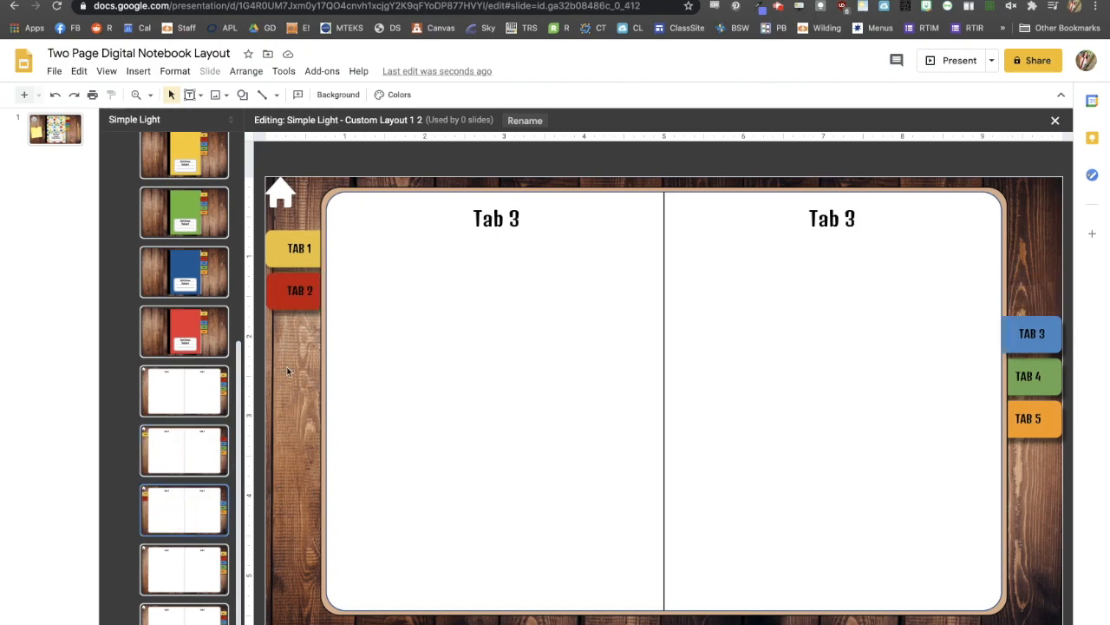
- On the fourth two-page layout, change the headings on both pages to "Tab 4"
{"action": "left_click", "coordinate": [210, 575]}
{"action": "left_click", "coordinate": [517, 218]}
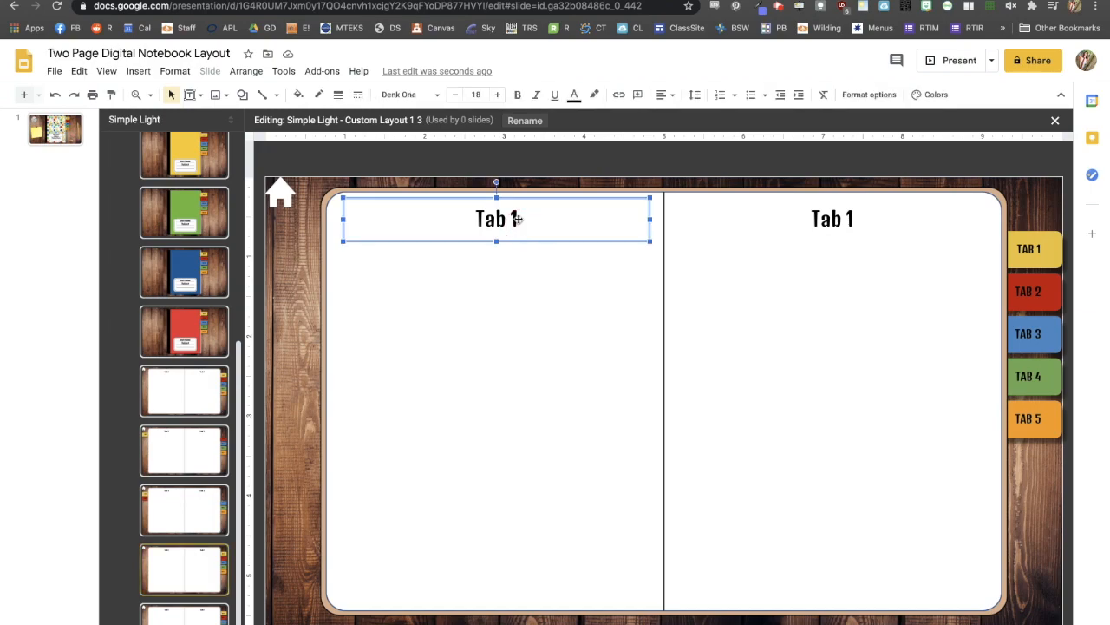
{"action": "left_click", "coordinate": [517, 218]}
{"action": "key", "text": "BackSpace"}
{"action": "type", "text": "4"}
{"action": "left_click", "coordinate": [854, 218]}
{"action": "key", "text": "BackSpace"}
{"action": "type", "text": "4"}
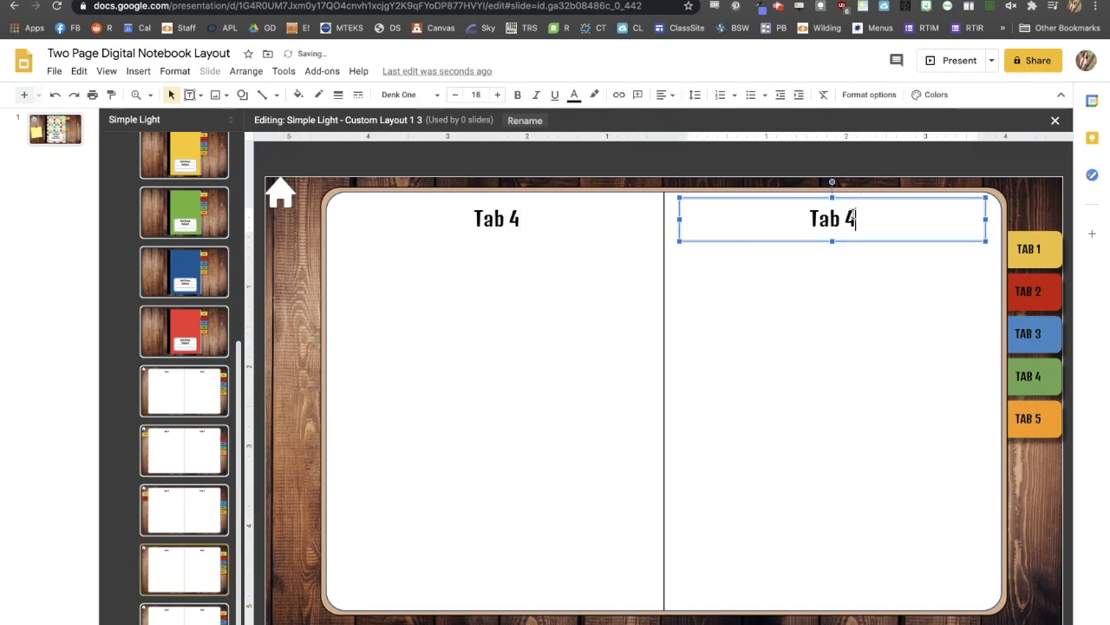
- Bring the green TAB 4 tab to the front on the Tab 4 layout and shorten it slightly at its inner edge
{"action": "left_click", "coordinate": [1025, 376]}
{"action": "left_click", "coordinate": [999, 375]}
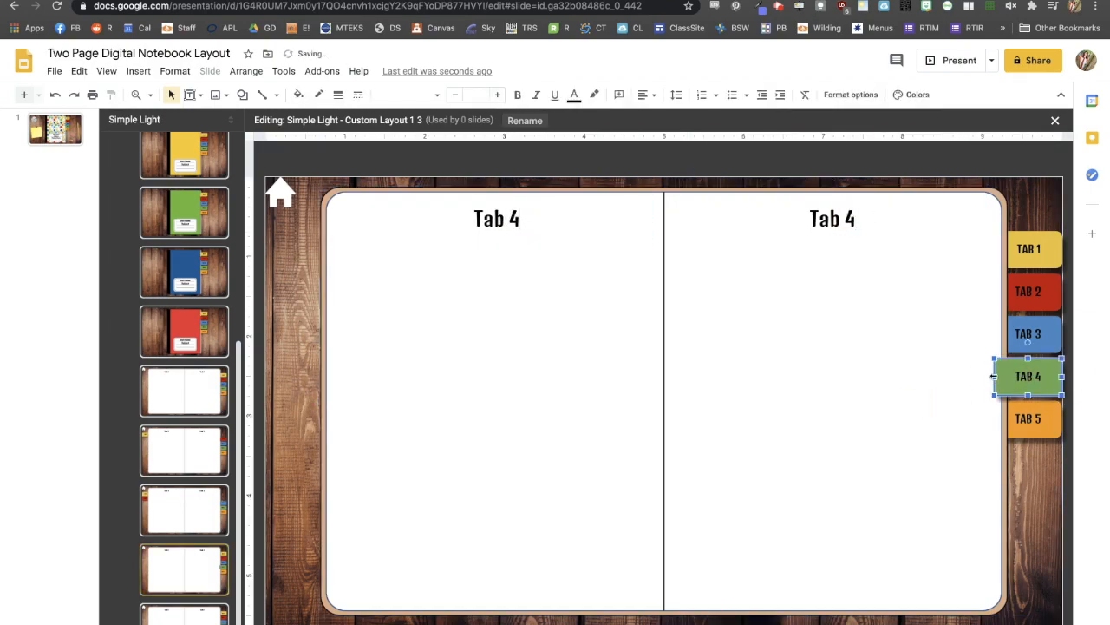
{"action": "left_click_drag", "start_coordinate": [995, 376], "coordinate": [1003, 377]}
{"action": "left_click", "coordinate": [1046, 181]}
- Select TAB 1, TAB 2 and TAB 3 together on the Tab 4 layout and move them to the slide's left edge at X 0
{"action": "left_click_drag", "start_coordinate": [1034, 216], "coordinate": [1039, 338]}
{"action": "left_click", "coordinate": [852, 95]}
{"action": "double_click", "coordinate": [898, 502]}
{"action": "type", "text": "0"}
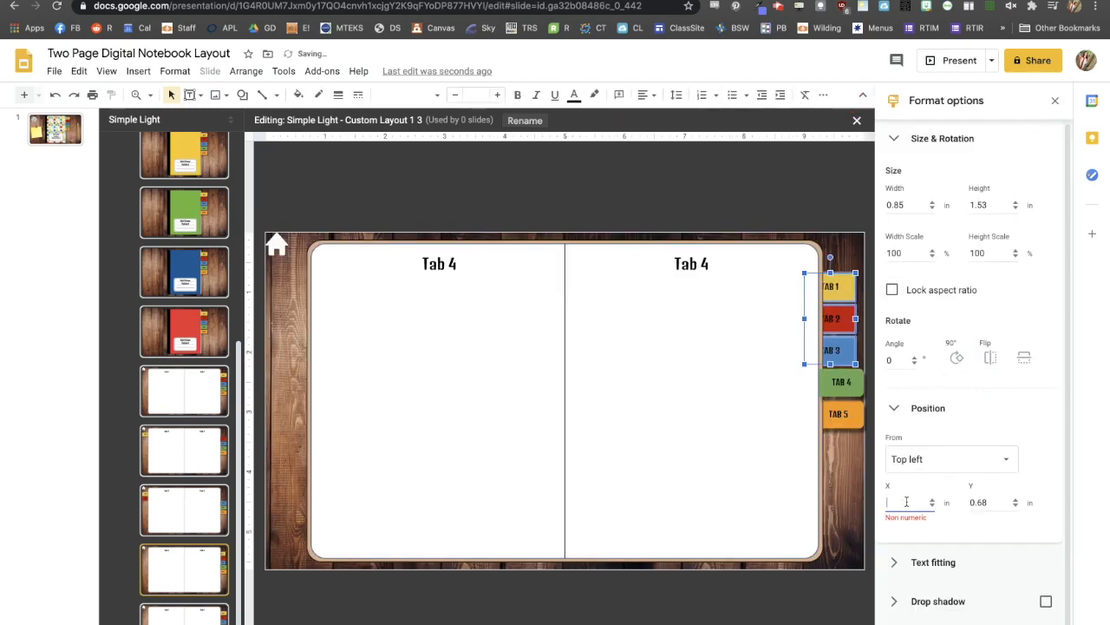
{"action": "left_click", "coordinate": [1055, 100]}
- On the fifth two-page layout, change the headings on both pages to "Tab 5"
{"action": "left_click", "coordinate": [189, 614]}
{"action": "left_click", "coordinate": [535, 217]}
{"action": "key", "text": "BackSpace"}
{"action": "type", "text": "5"}
{"action": "left_click", "coordinate": [860, 218]}
{"action": "key", "text": "BackSpace"}
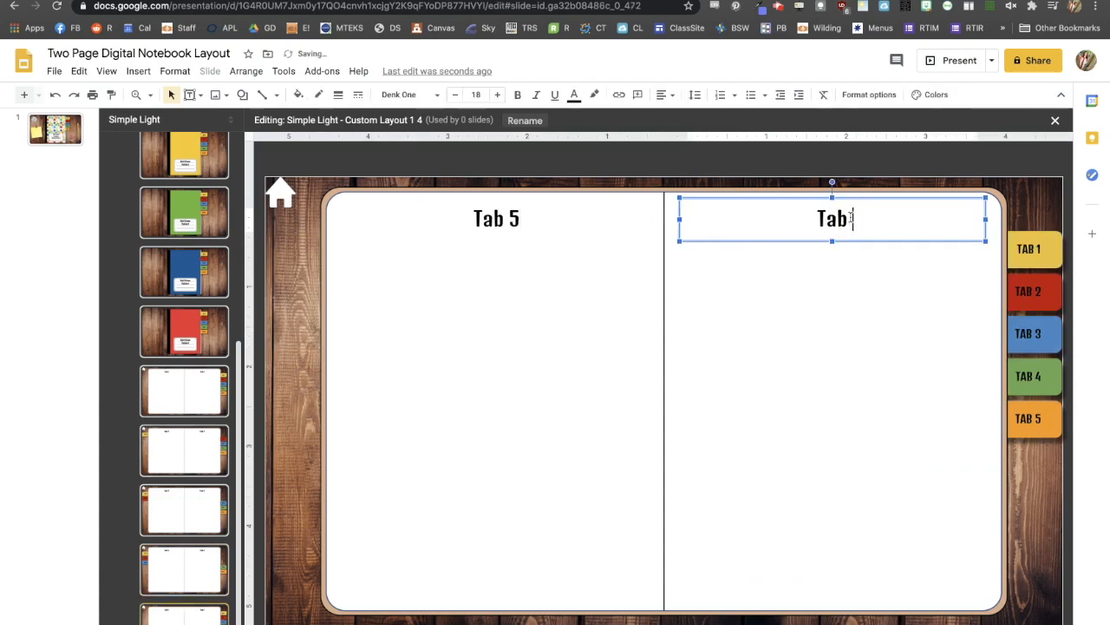
{"action": "type", "text": "5"}
- Bring the orange TAB 5 tab to the front on the Tab 5 layout and shorten it slightly at its inner edge
{"action": "left_click", "coordinate": [1040, 410]}
{"action": "key", "text": "super+shift+Up"}
{"action": "left_click_drag", "start_coordinate": [995, 419], "coordinate": [1004, 419]}
- Select TAB 1 through TAB 4 together on the Tab 5 layout and move them to the slide's left edge at X 0
{"action": "left_click_drag", "start_coordinate": [1032, 208], "coordinate": [1032, 382]}
{"action": "left_click", "coordinate": [858, 94]}
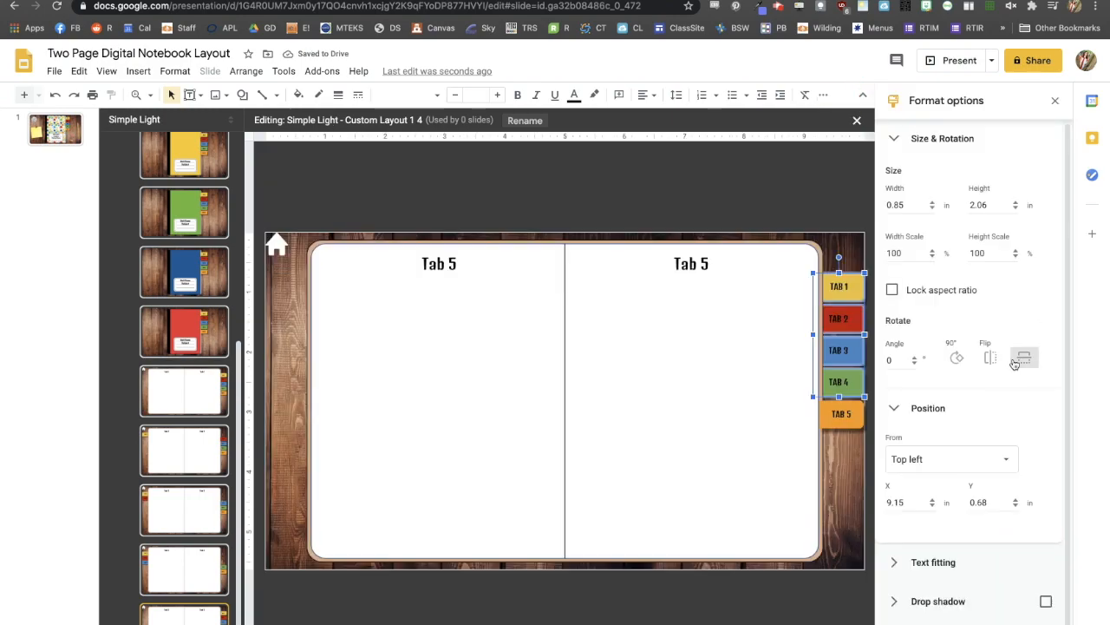
{"action": "double_click", "coordinate": [909, 502]}
{"action": "type", "text": "0"}
{"action": "left_click", "coordinate": [1055, 101]}
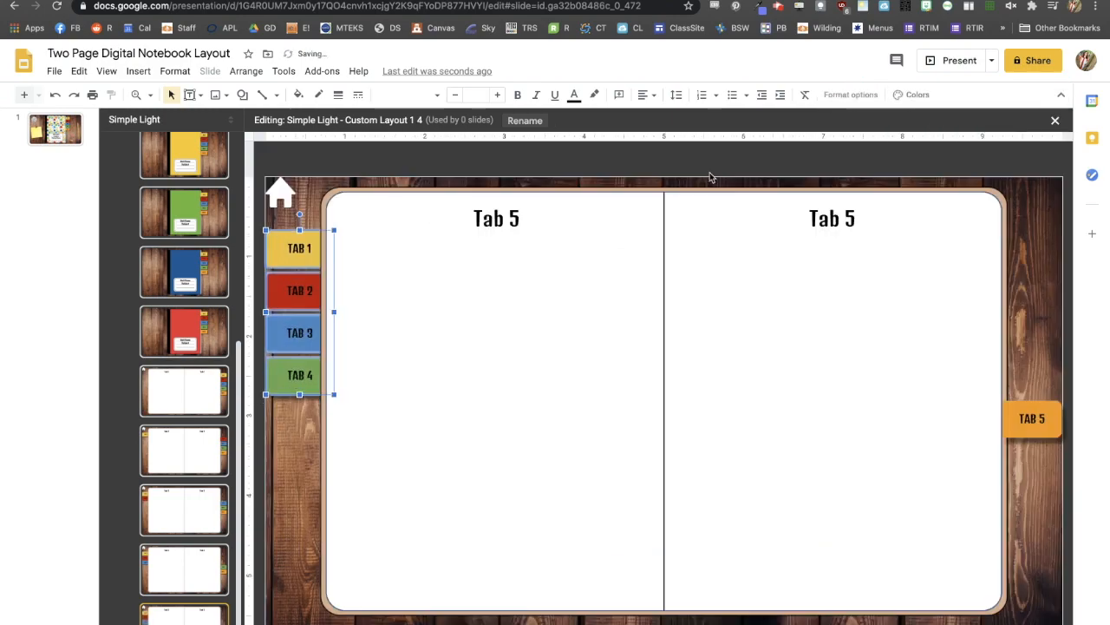
- Review the five two-page tab layouts one after another, checking the headings and the side tab positions
{"action": "left_click", "coordinate": [175, 398]}
{"action": "key", "text": "Down"}
{"action": "key", "text": "Down"}
{"action": "key", "text": "Down"}
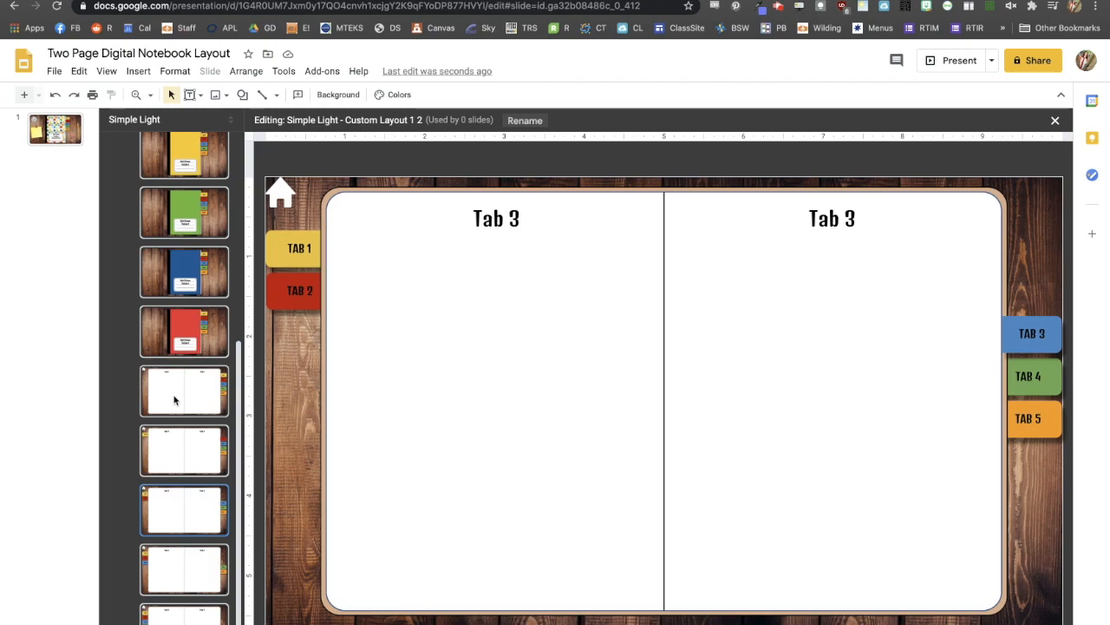
{"action": "key", "text": "Down"}
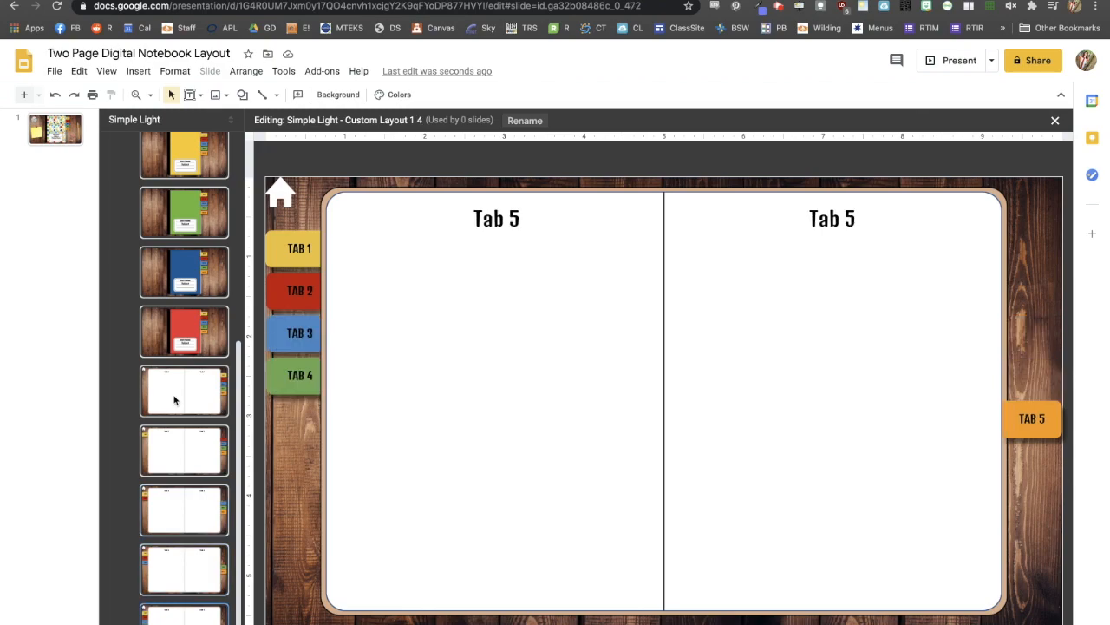
{"action": "left_click", "coordinate": [176, 402]}
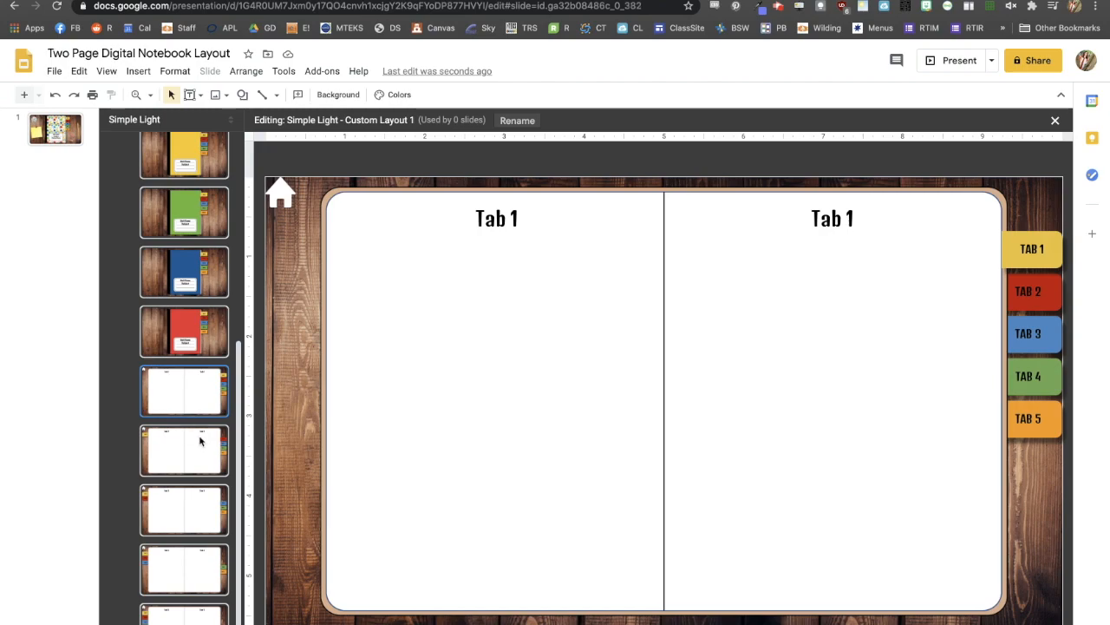
{"action": "left_click", "coordinate": [201, 444]}
{"action": "left_click", "coordinate": [198, 521]}
{"action": "left_click", "coordinate": [200, 573]}
{"action": "left_click", "coordinate": [199, 618]}
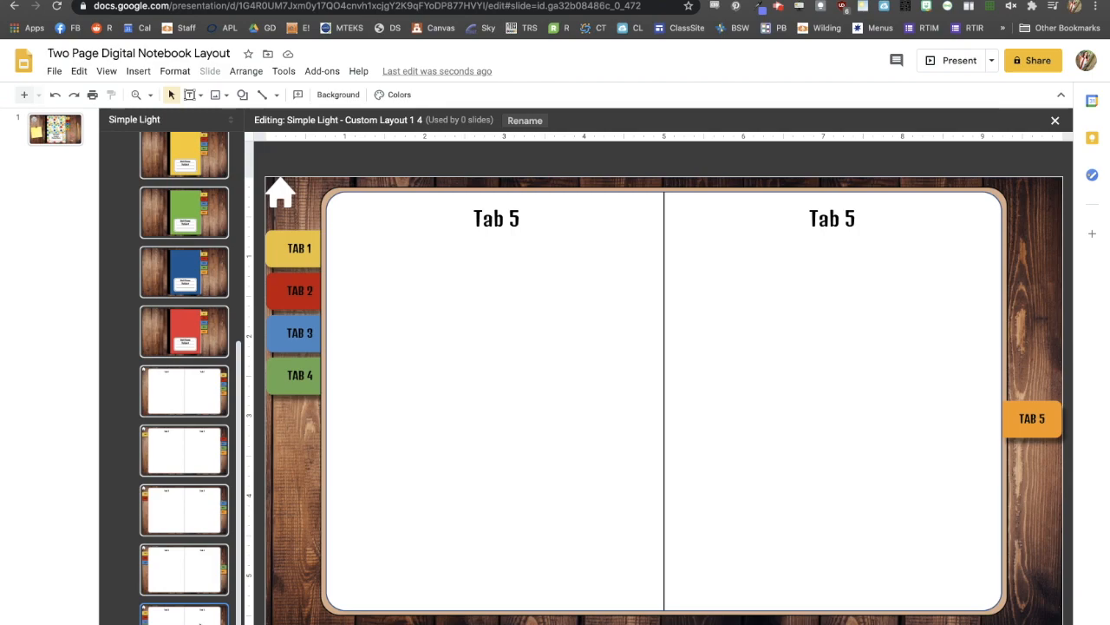
{"action": "left_click", "coordinate": [178, 509]}
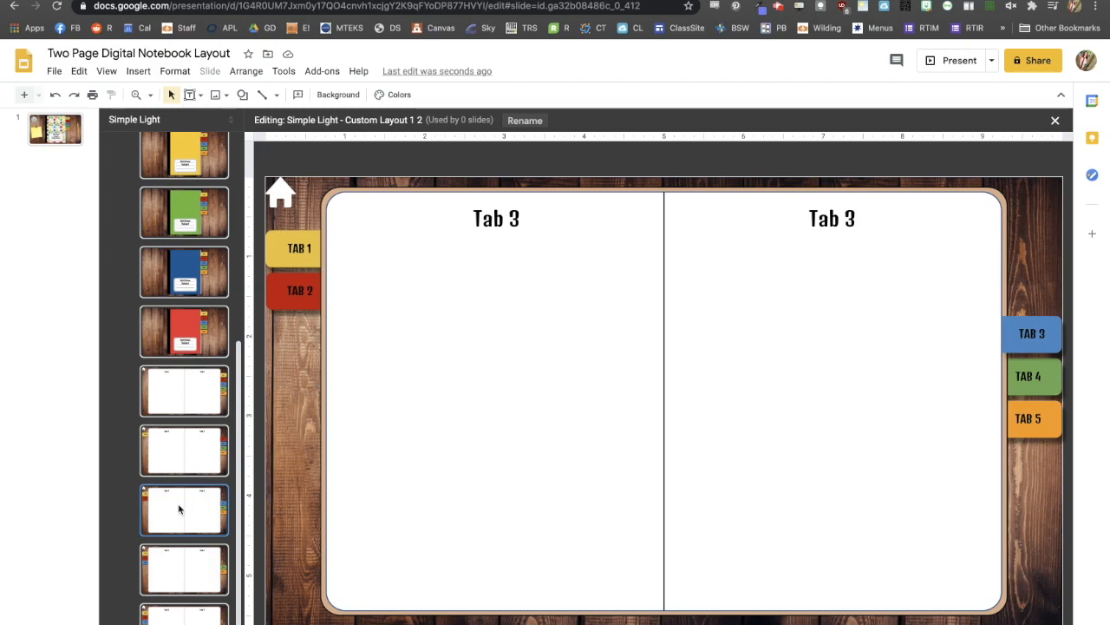
- Insert a table of one column and three rows on the Tab 3 layout and fit it beneath the first page's heading
{"action": "left_click", "coordinate": [137, 71]}
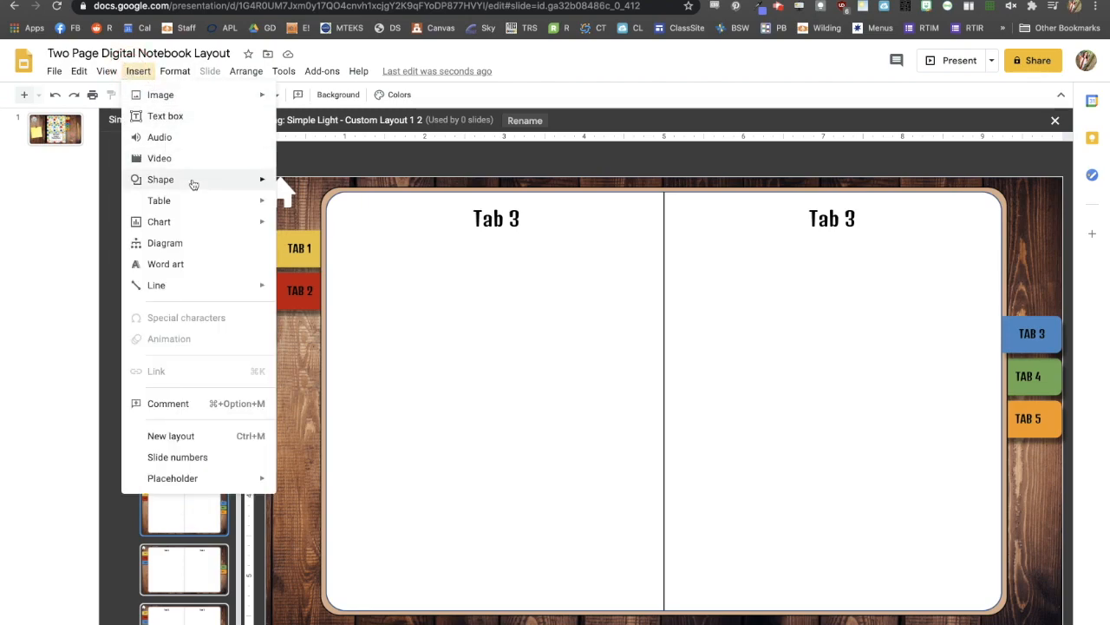
{"action": "mouse_move", "coordinate": [186, 202]}
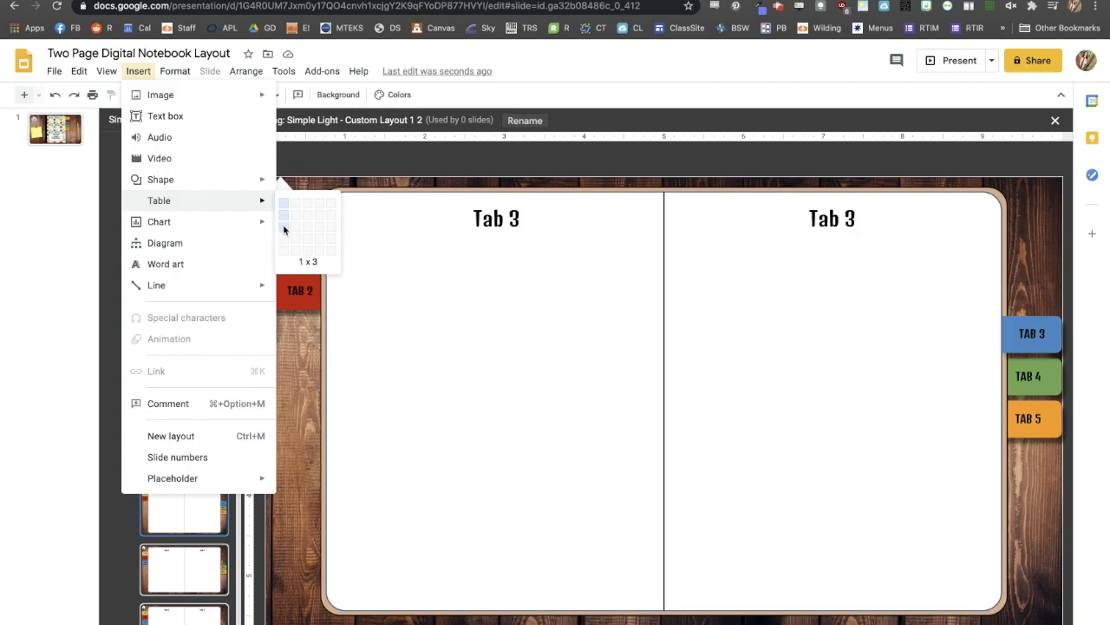
{"action": "left_click", "coordinate": [283, 230]}
{"action": "left_click_drag", "start_coordinate": [491, 347], "coordinate": [476, 242]}
{"action": "left_click_drag", "start_coordinate": [964, 295], "coordinate": [657, 311]}
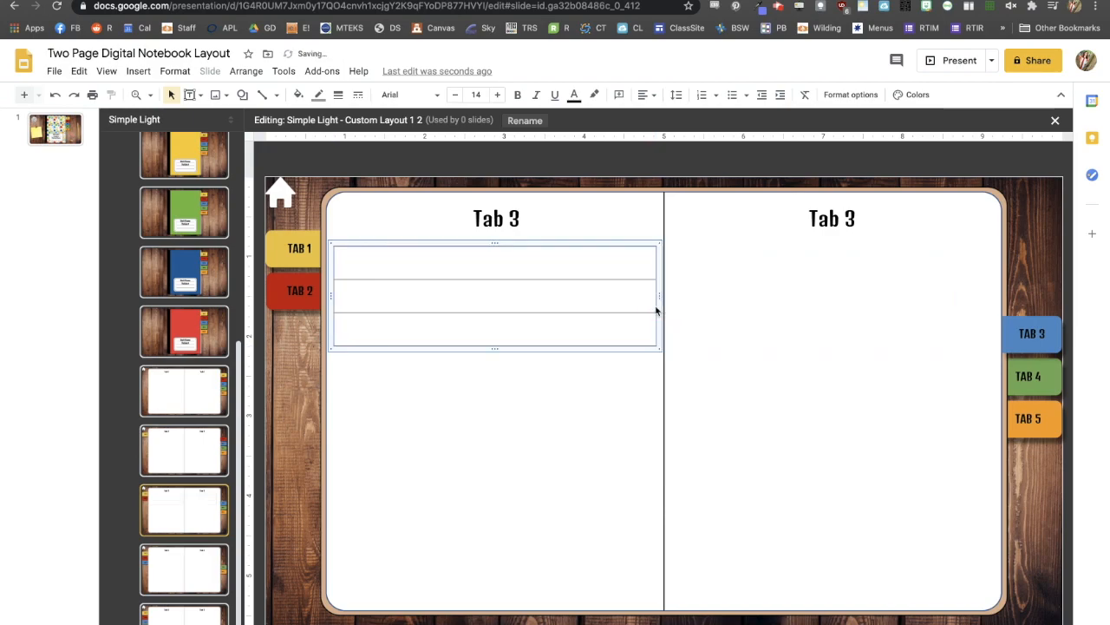
{"action": "left_click_drag", "start_coordinate": [522, 247], "coordinate": [524, 244]}
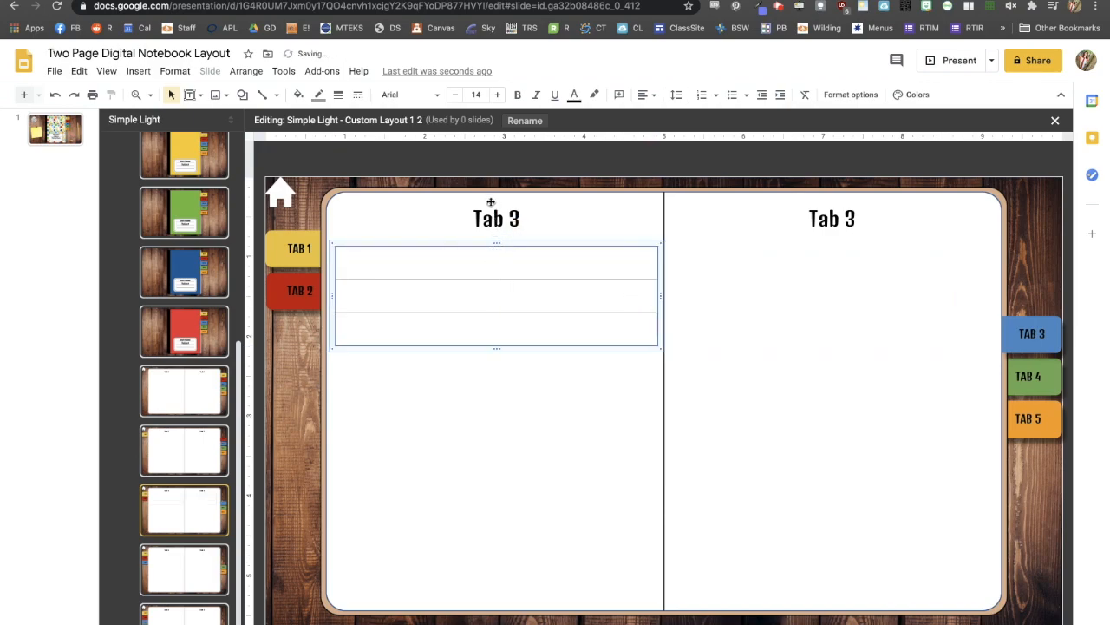
- Make all borders of the table on the Tab 3 layout transparent and set its font to Bree Serif
{"action": "left_click_drag", "start_coordinate": [401, 268], "coordinate": [449, 325]}
{"action": "left_click", "coordinate": [318, 95]}
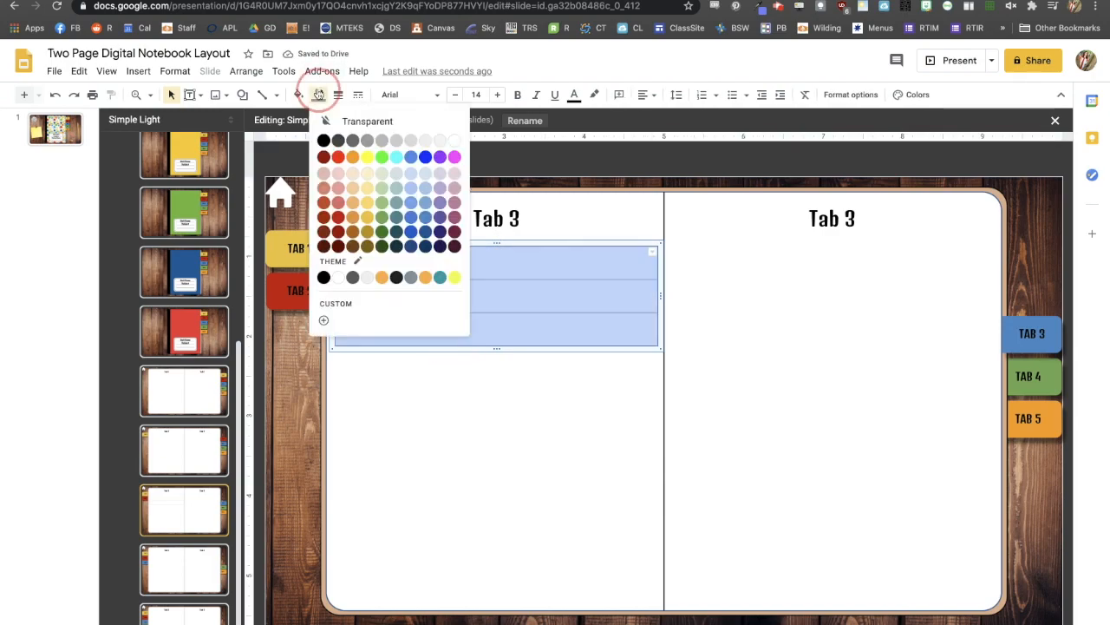
{"action": "left_click", "coordinate": [347, 122]}
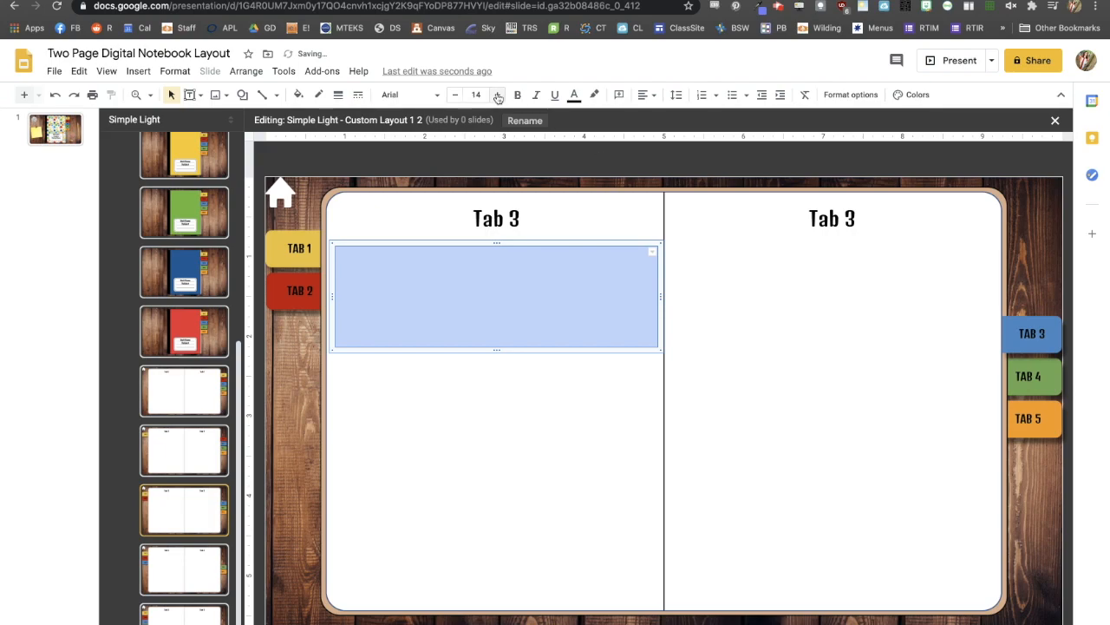
{"action": "left_click", "coordinate": [406, 95]}
{"action": "left_click", "coordinate": [422, 193]}
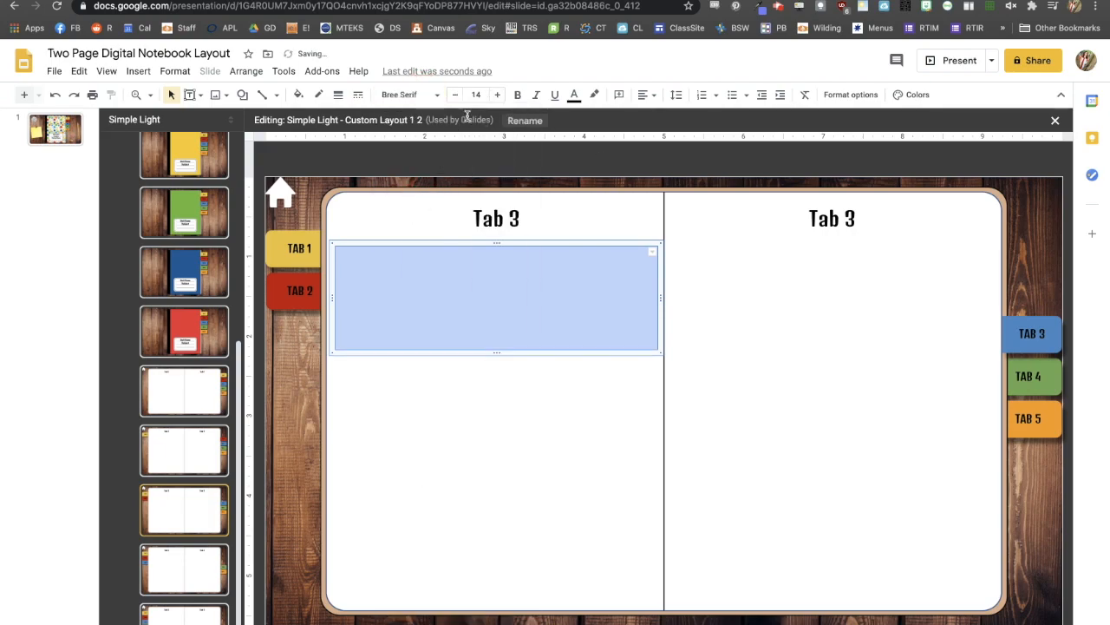
- Fill the three table rows with "Tab 3 Page A", "Tab 3 Page B" and "Tab 3 Page C"
{"action": "left_click", "coordinate": [436, 255]}
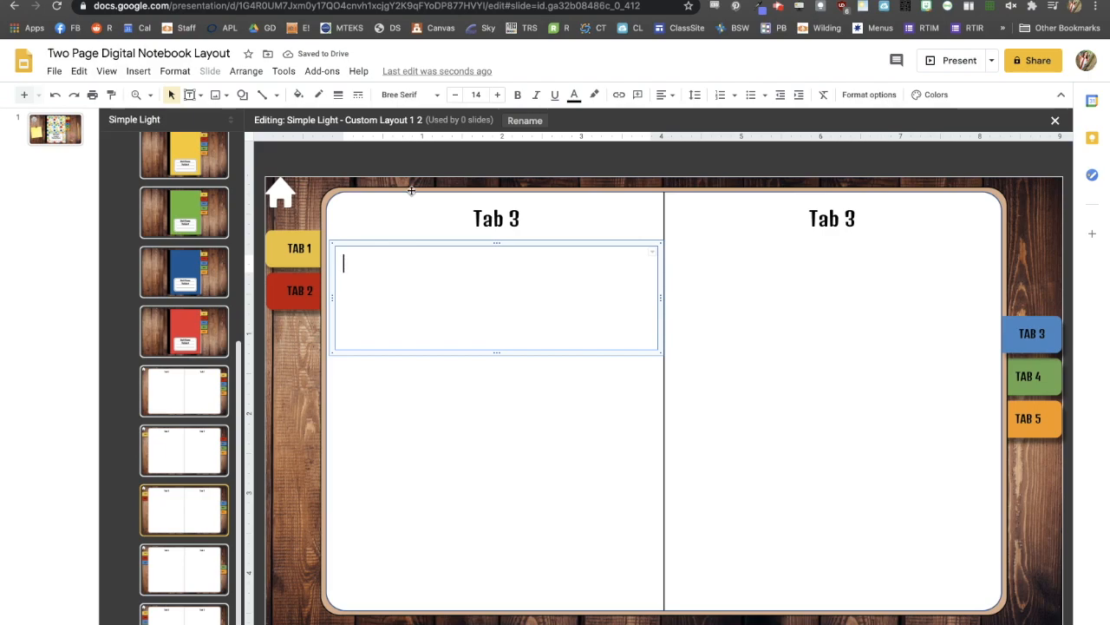
{"action": "type", "text": "Tab 3 Page 1"}
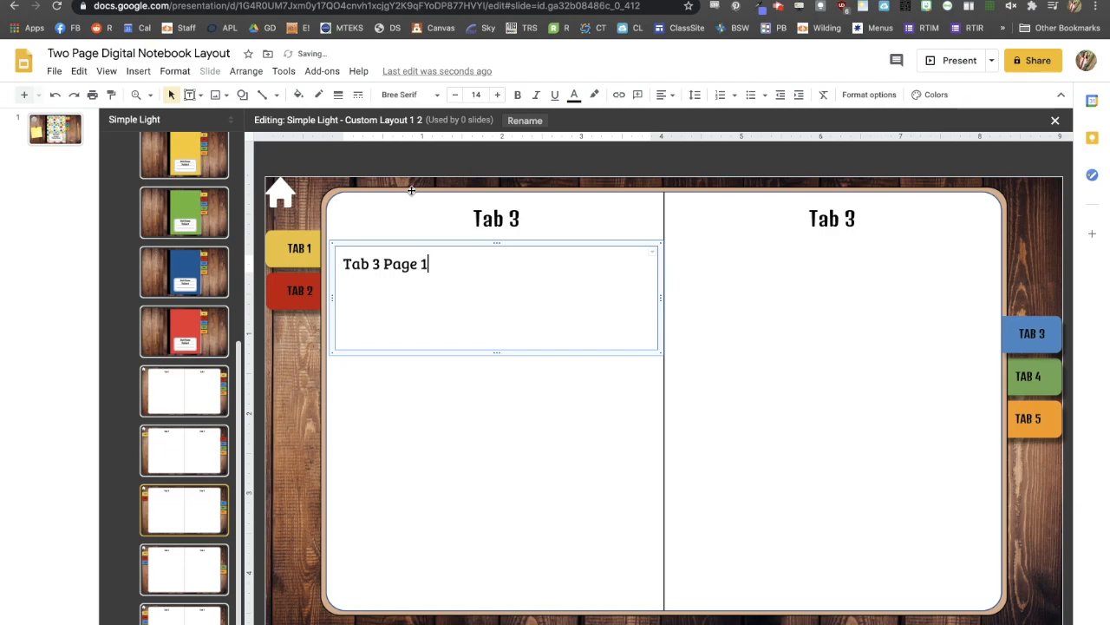
{"action": "type", "text": "A"}
{"action": "key", "text": "Return"}
{"action": "type", "text": "Tab 3 Page B"}
{"action": "key", "text": "Return"}
{"action": "type", "text": "Tab 3 Page"}
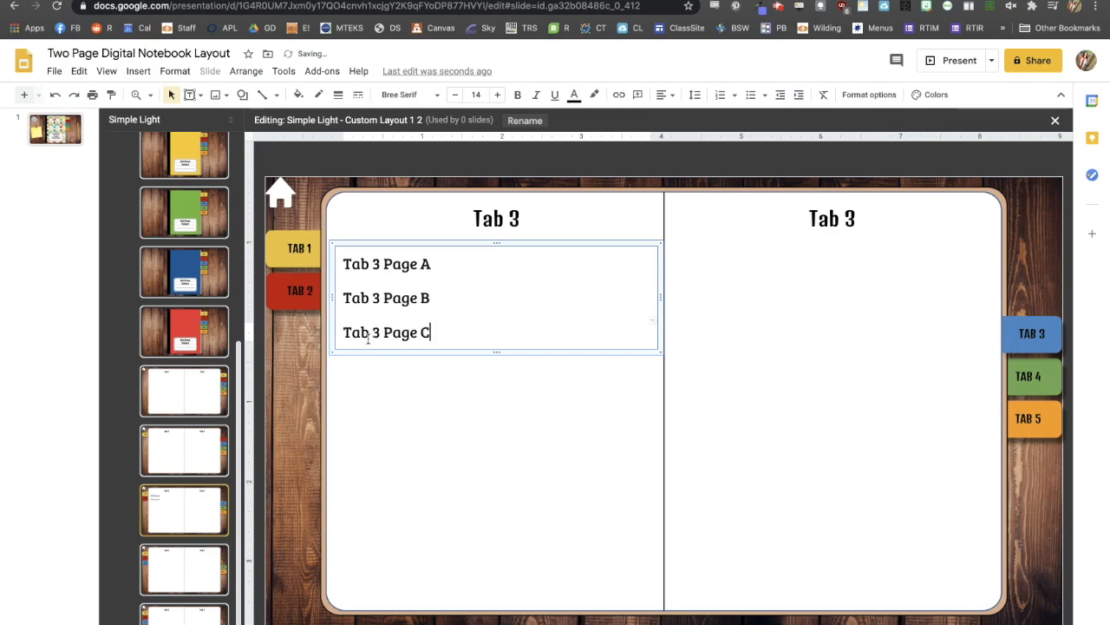
{"action": "left_click", "coordinate": [475, 170]}
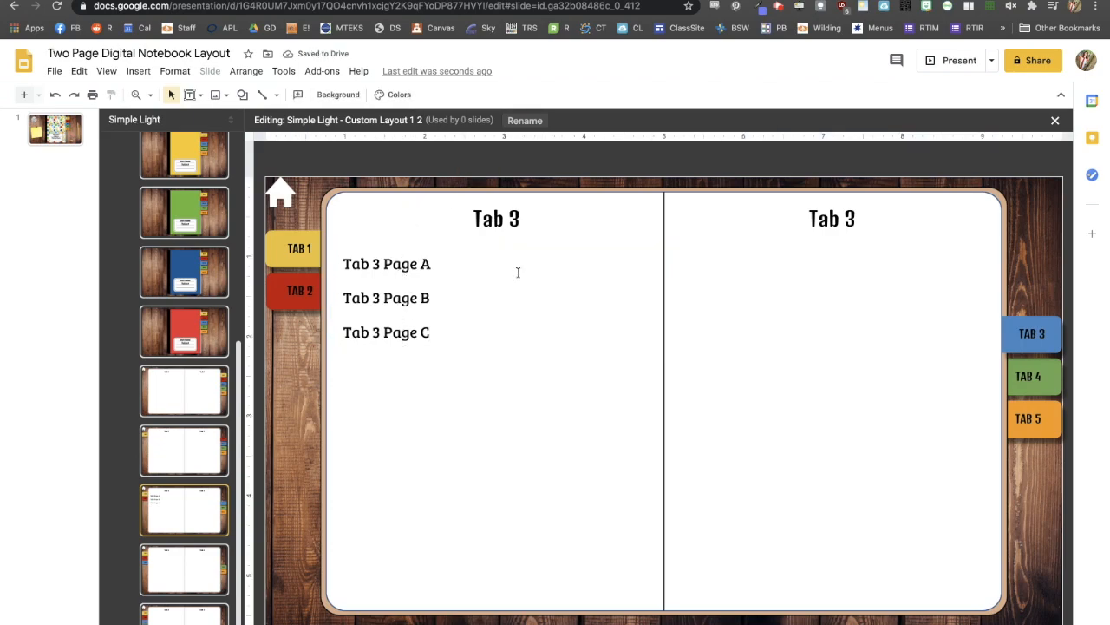
{"action": "left_click", "coordinate": [558, 324]}
{"action": "left_click", "coordinate": [568, 156]}
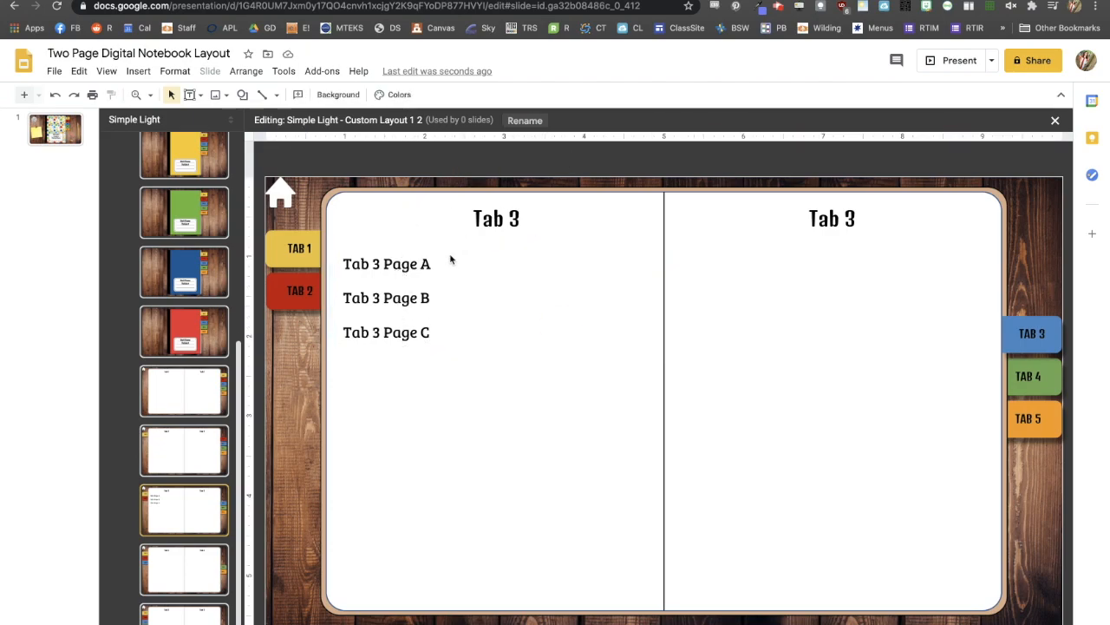
- Duplicate the Tab 3 layout three times
{"action": "left_click", "coordinate": [177, 518]}
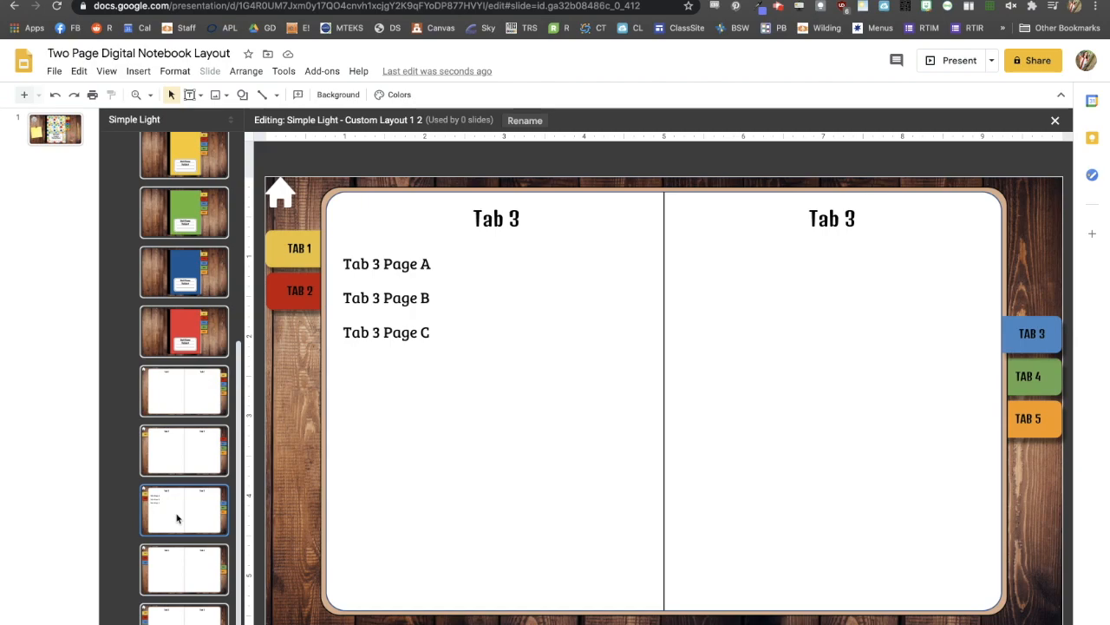
{"action": "right_click", "coordinate": [177, 517]}
{"action": "left_click", "coordinate": [226, 395]}
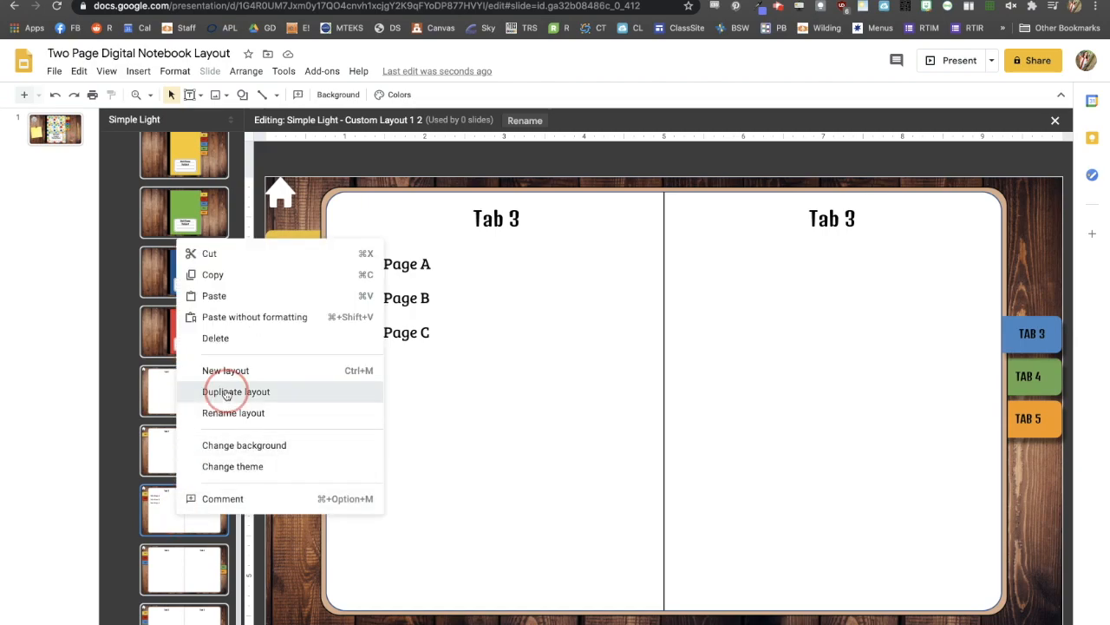
{"action": "right_click", "coordinate": [183, 574]}
{"action": "left_click", "coordinate": [221, 452]}
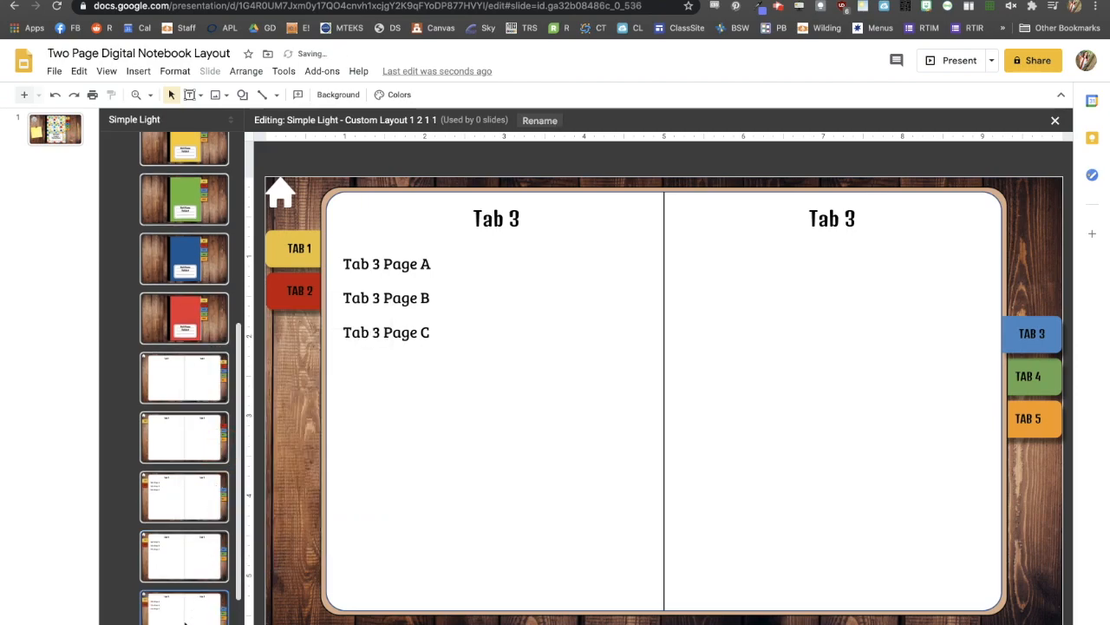
{"action": "right_click", "coordinate": [184, 622]}
{"action": "left_click", "coordinate": [206, 495]}
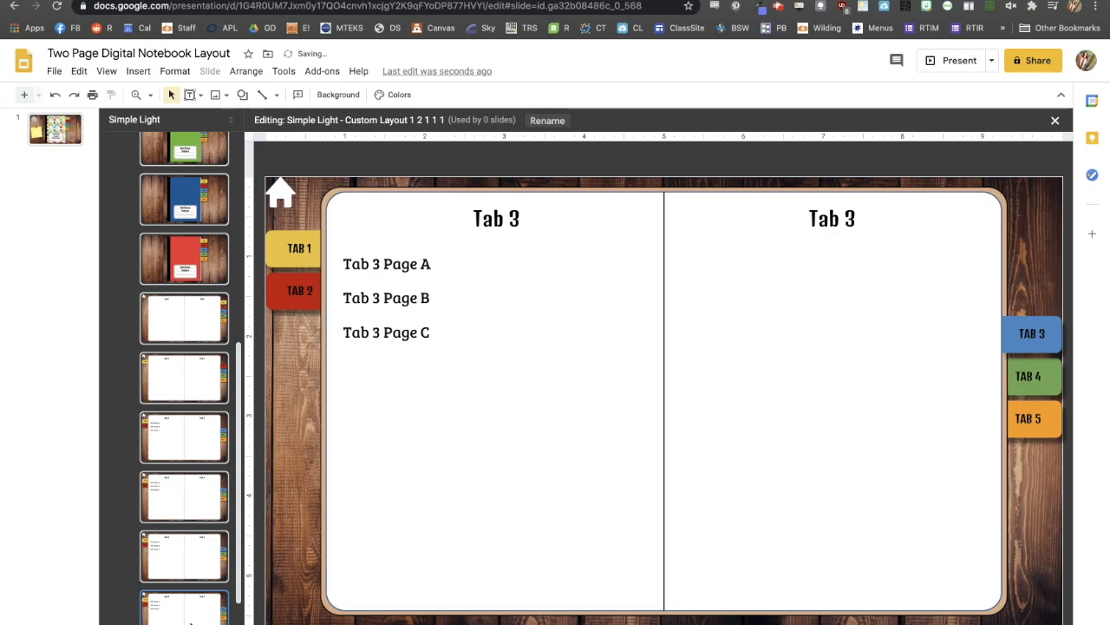
- On the first Tab 3 duplicate, change the first page's heading to "Tab Page A" and delete the page list table
{"action": "left_click", "coordinate": [205, 431]}
{"action": "left_click", "coordinate": [193, 498]}
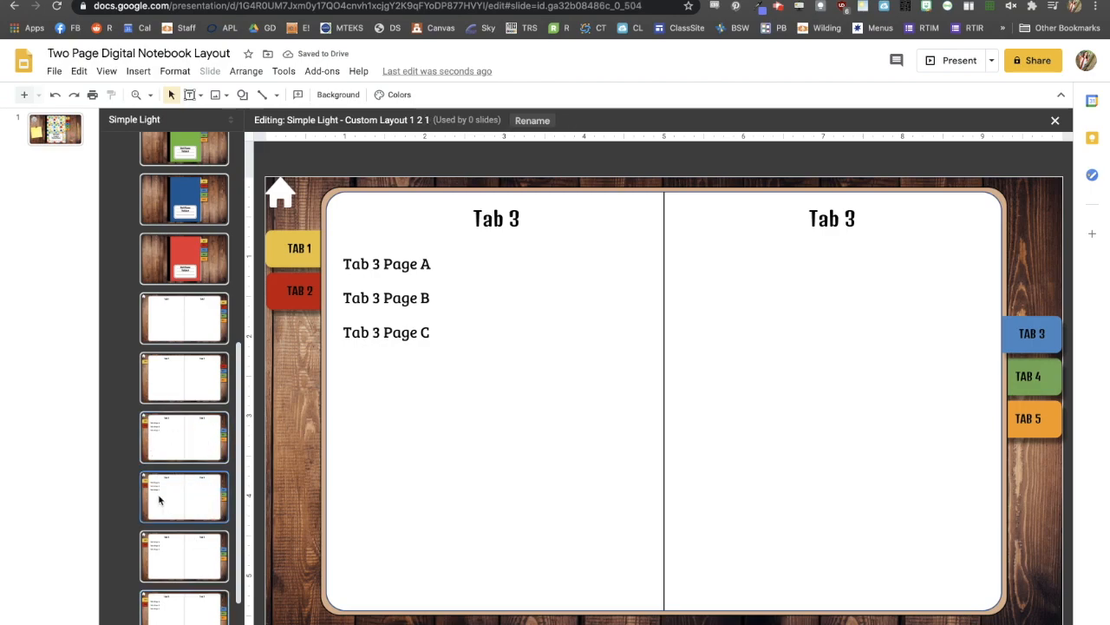
{"action": "left_click", "coordinate": [490, 218]}
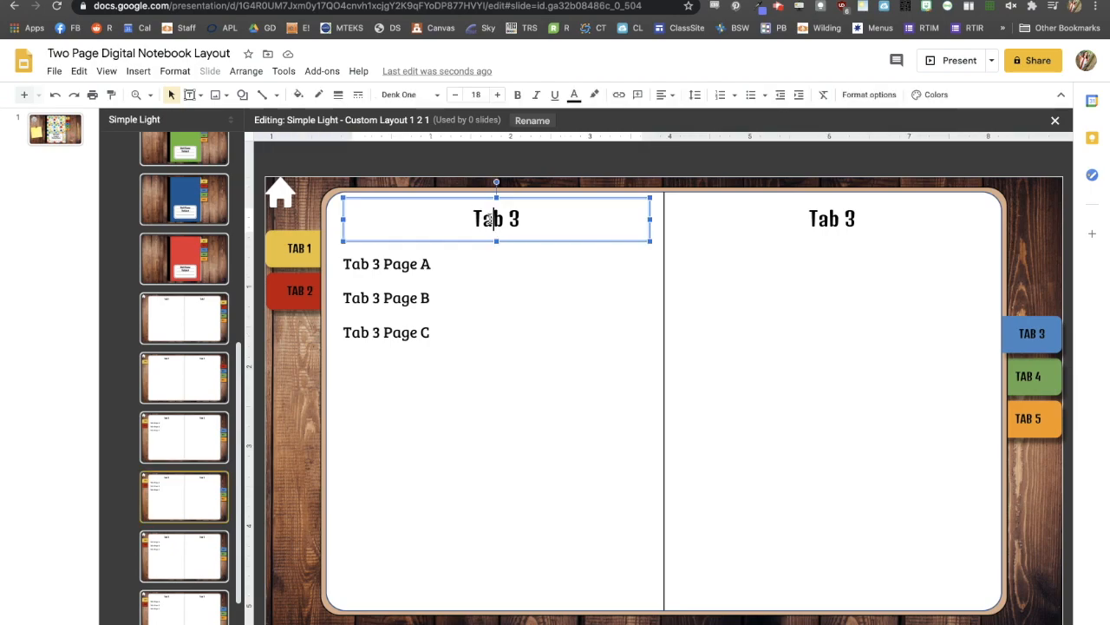
{"action": "triple_click", "coordinate": [490, 218]}
{"action": "type", "text": "Tab "}
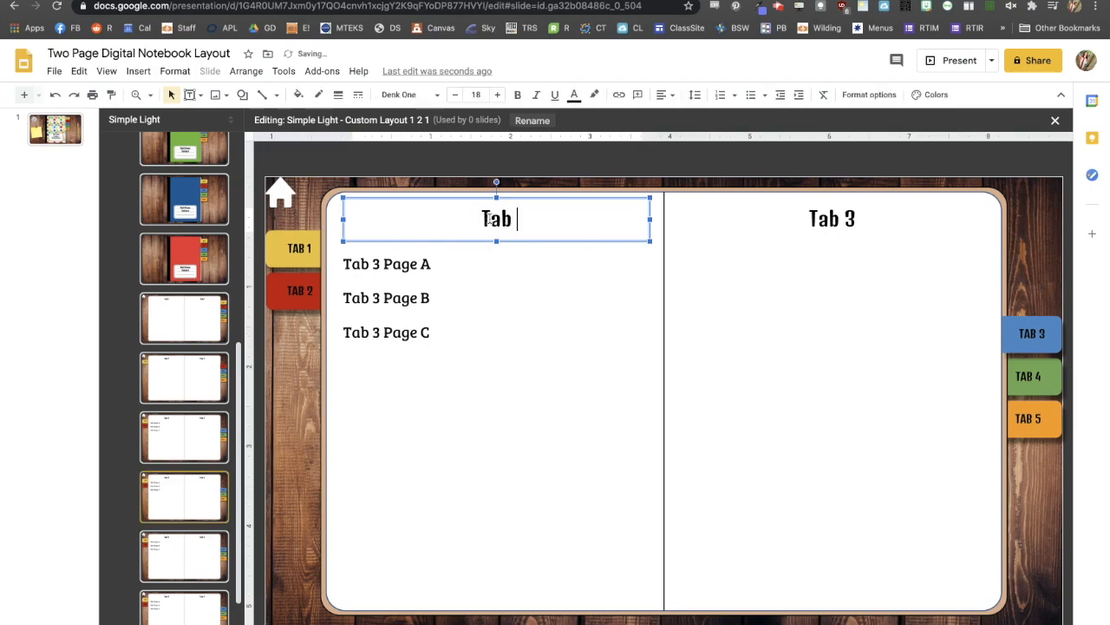
{"action": "type", "text": "Page S"}
{"action": "key", "text": "BackSpace"}
{"action": "type", "text": "A"}
{"action": "left_click", "coordinate": [461, 262]}
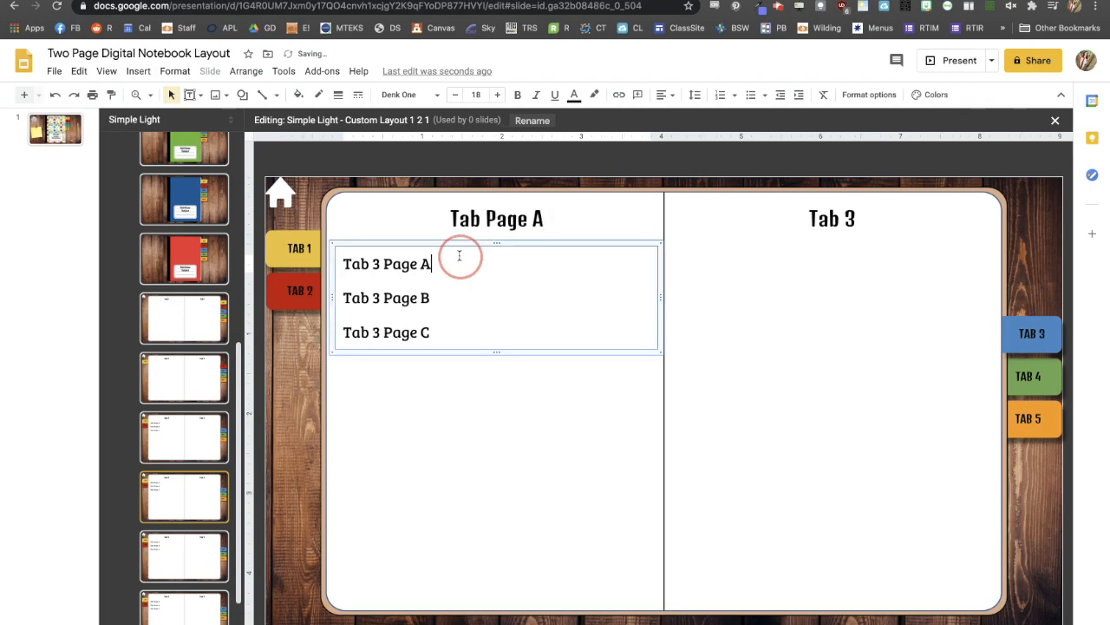
{"action": "left_click", "coordinate": [616, 245]}
{"action": "key", "text": "BackSpace"}
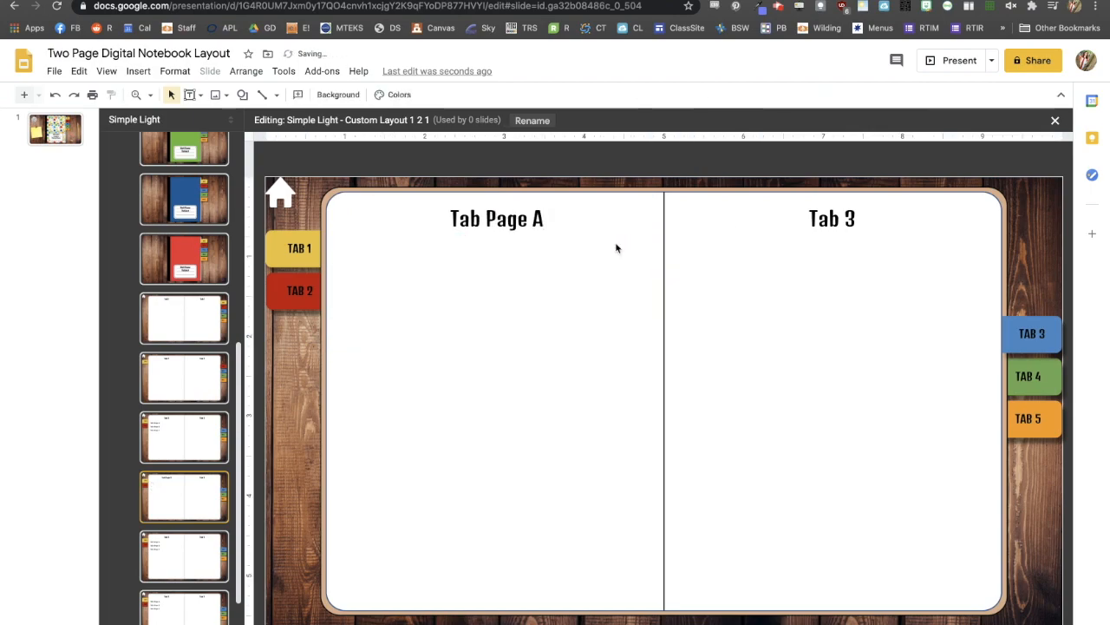
{"action": "left_click", "coordinate": [816, 219]}
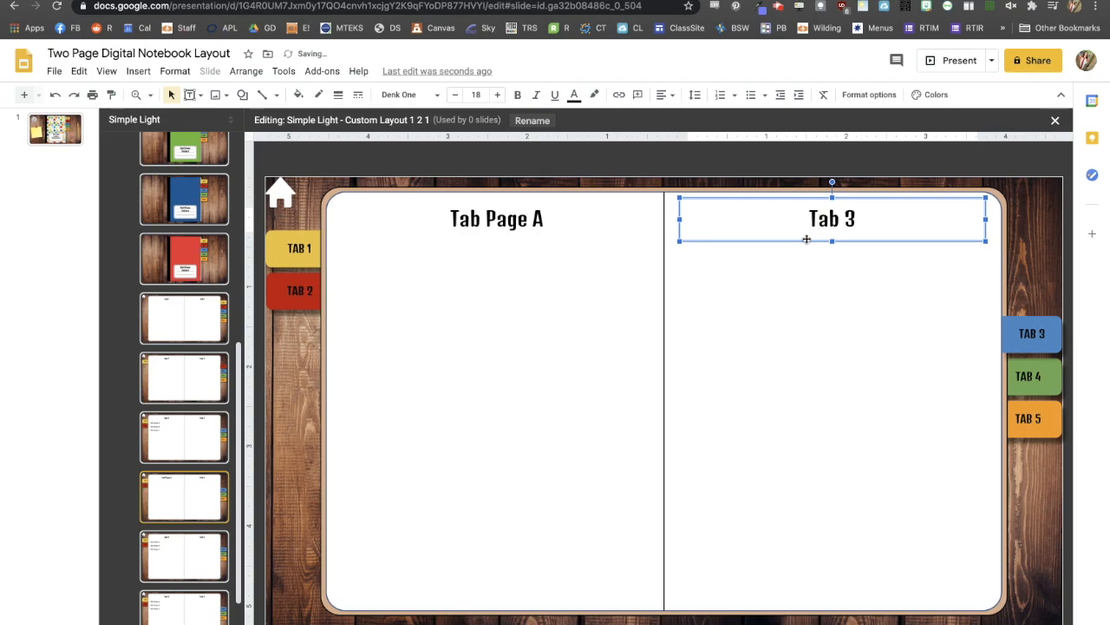
- On the second Tab 3 duplicate, extend the first page's heading to "Tab 3 Page B" and delete the page list table
{"action": "left_click", "coordinate": [186, 552]}
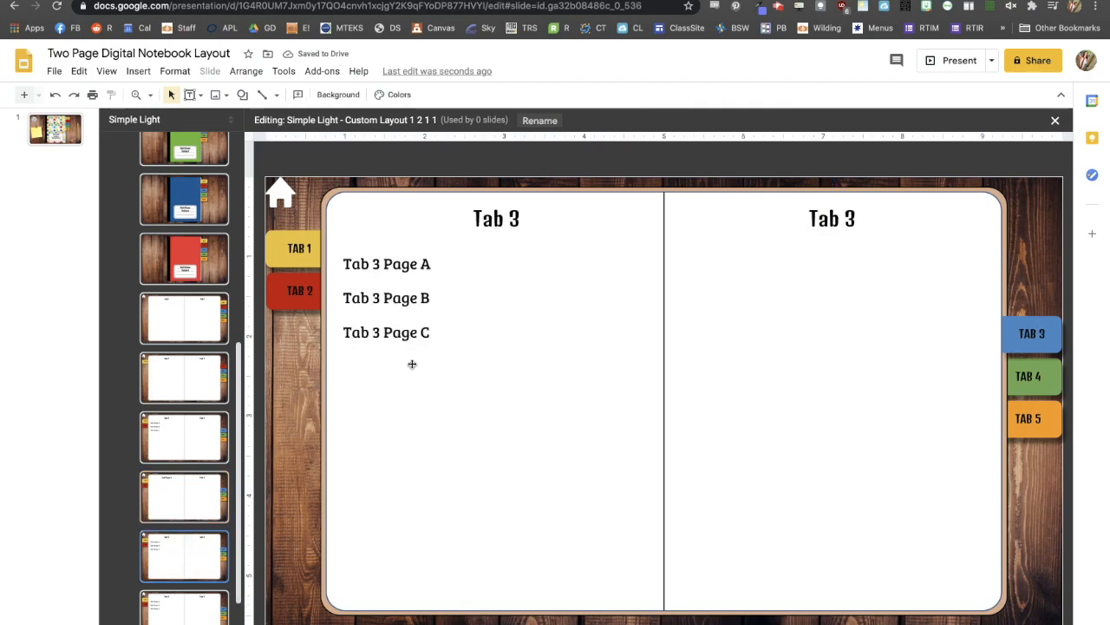
{"action": "left_click", "coordinate": [522, 219]}
{"action": "type", "text": "Page B"}
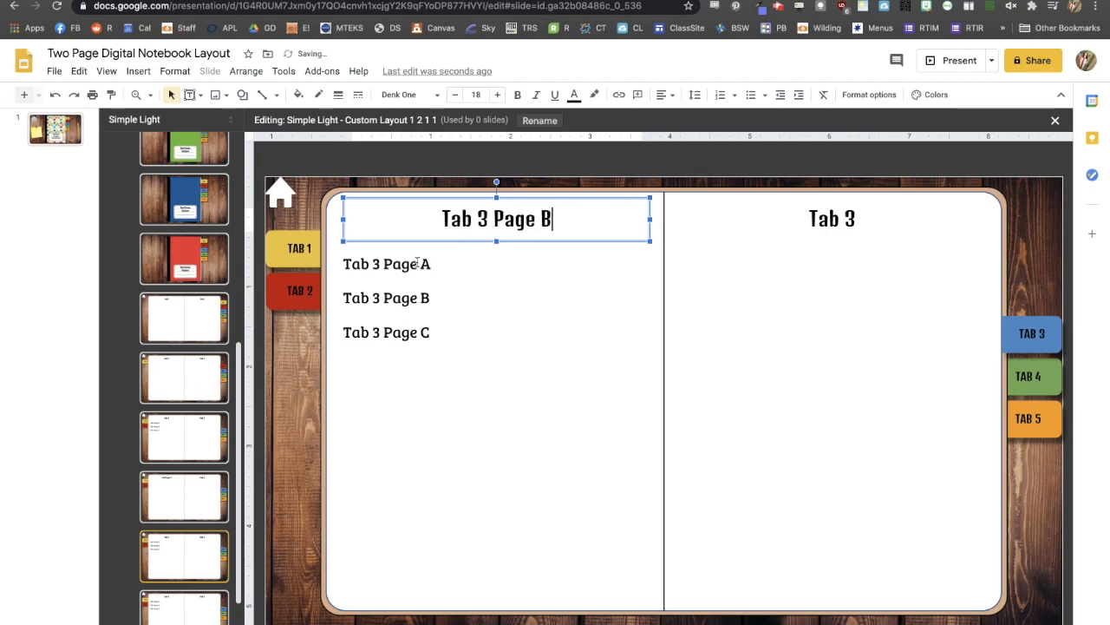
{"action": "left_click", "coordinate": [417, 263]}
{"action": "key", "text": "Delete"}
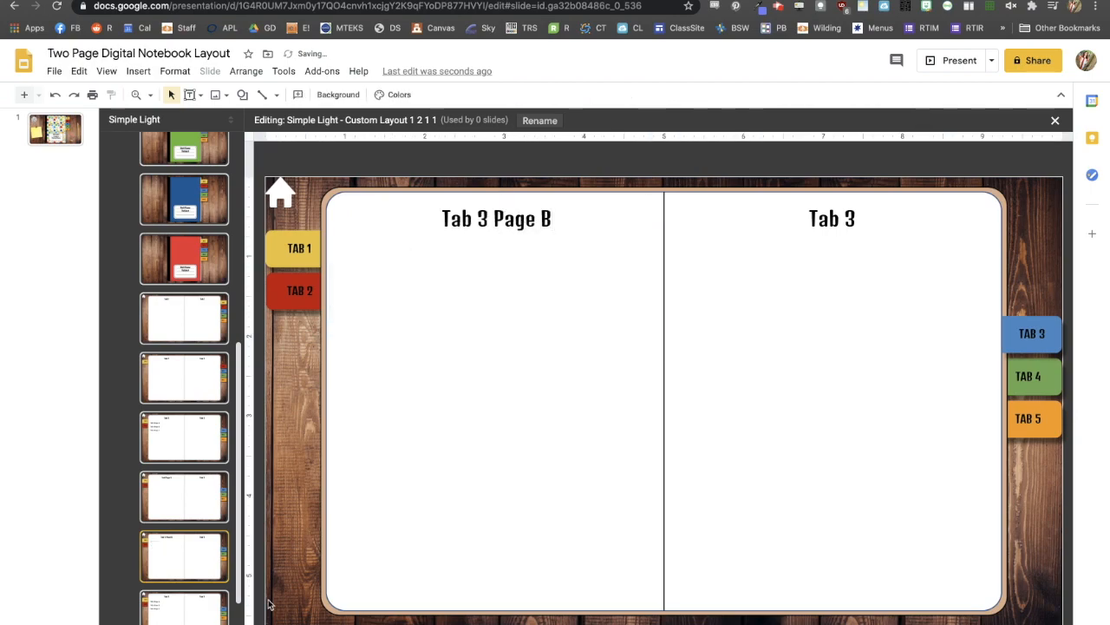
- On the third Tab 3 duplicate, extend the first page's heading to "Tab 3 Page C" and delete the page list table
{"action": "left_click", "coordinate": [189, 611]}
{"action": "left_click", "coordinate": [536, 221]}
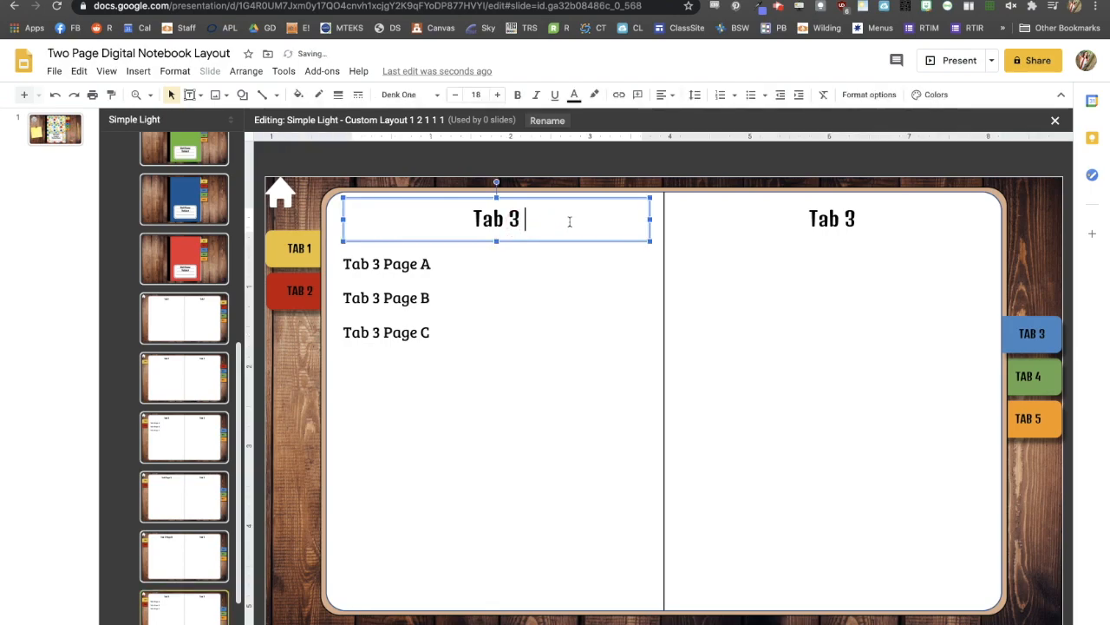
{"action": "type", "text": "Page C"}
{"action": "left_click", "coordinate": [500, 275]}
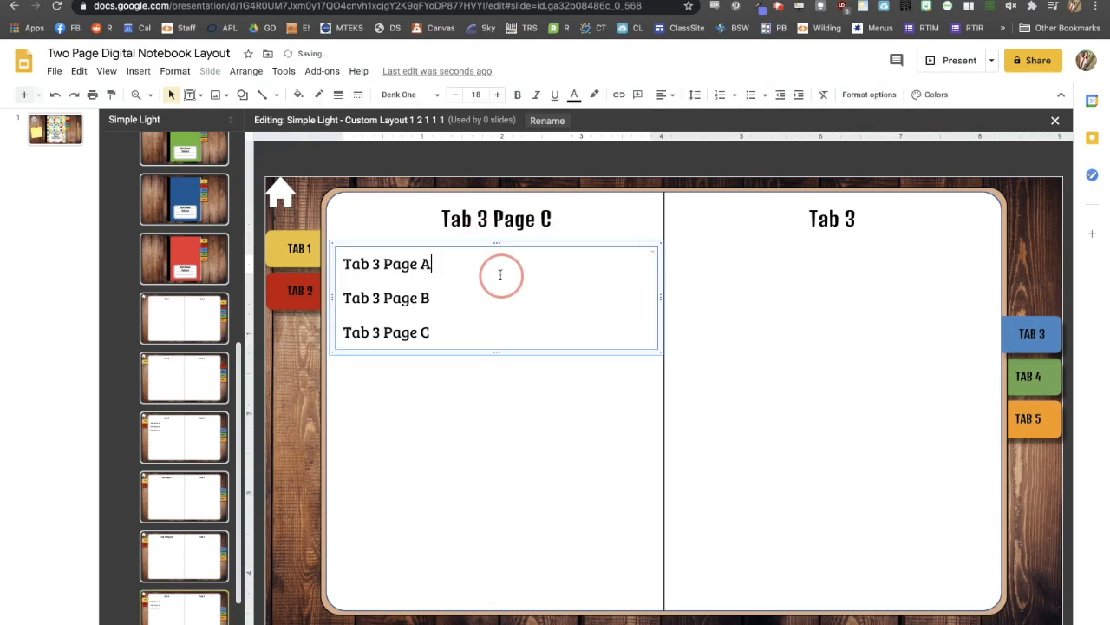
{"action": "left_click", "coordinate": [484, 242]}
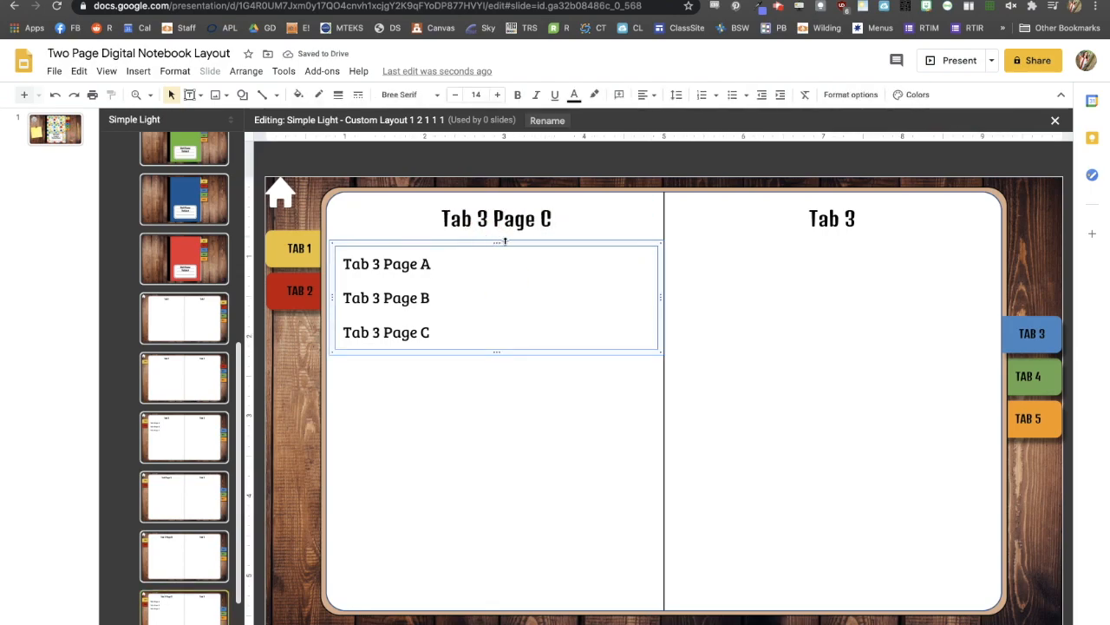
{"action": "key", "text": "Delete"}
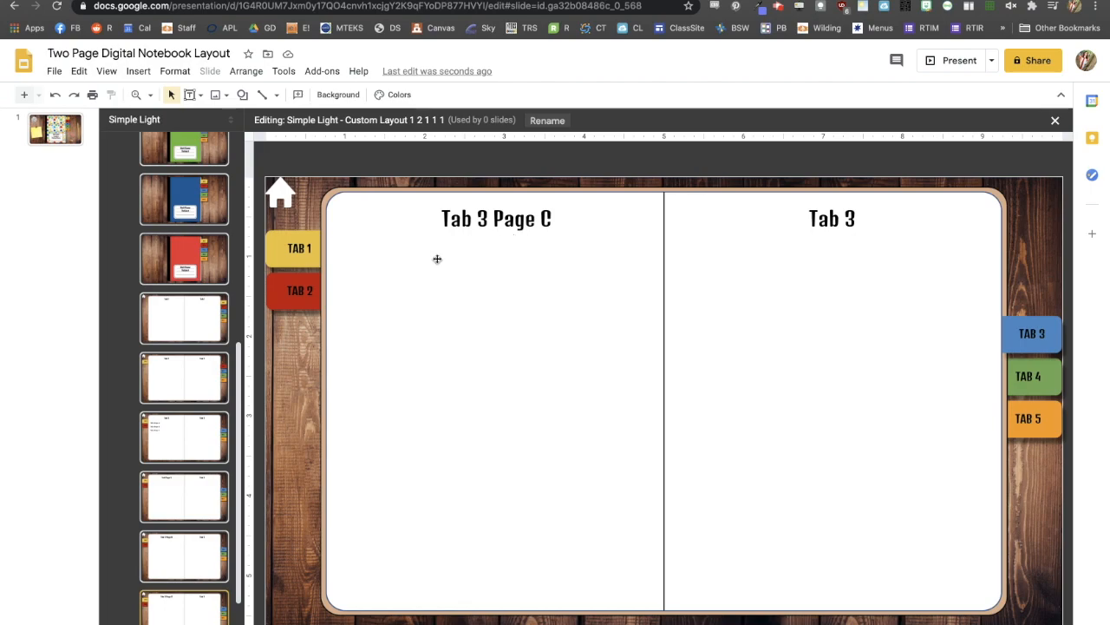
- Replace the two-page background image on the Tab 3 Page C layout with One Page.png from the computer
{"action": "right_click", "coordinate": [500, 391]}
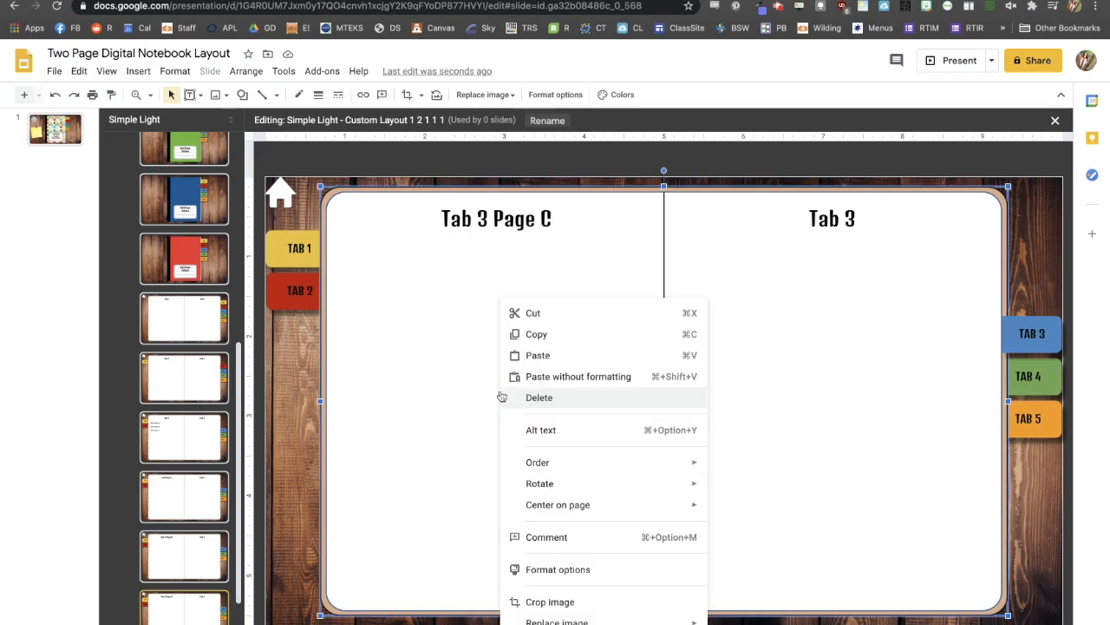
{"action": "mouse_move", "coordinate": [609, 621]}
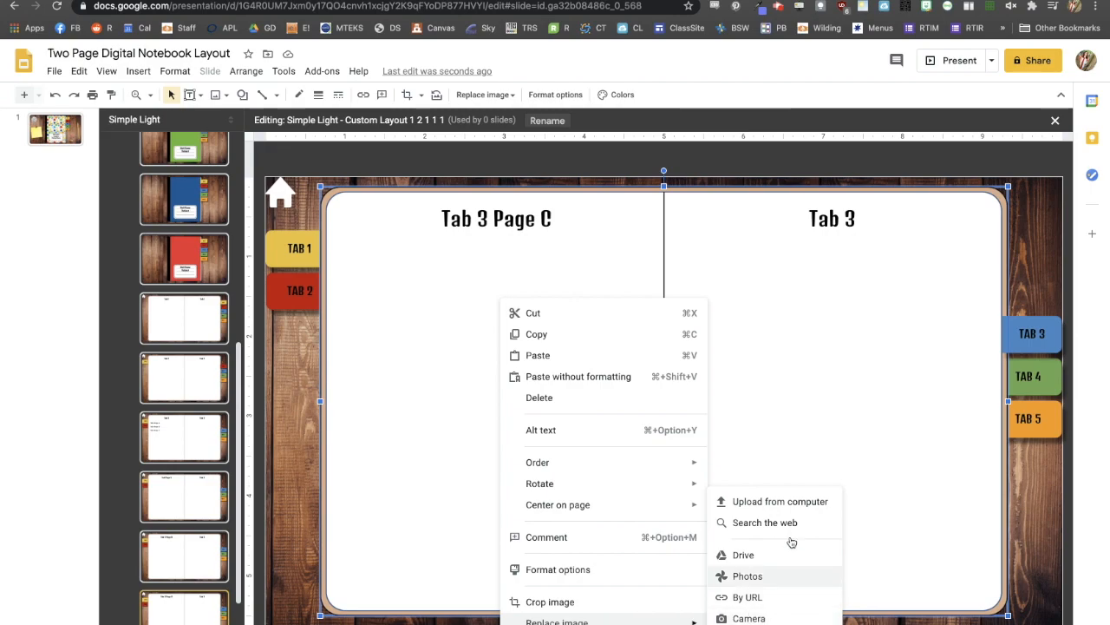
{"action": "left_click", "coordinate": [780, 503]}
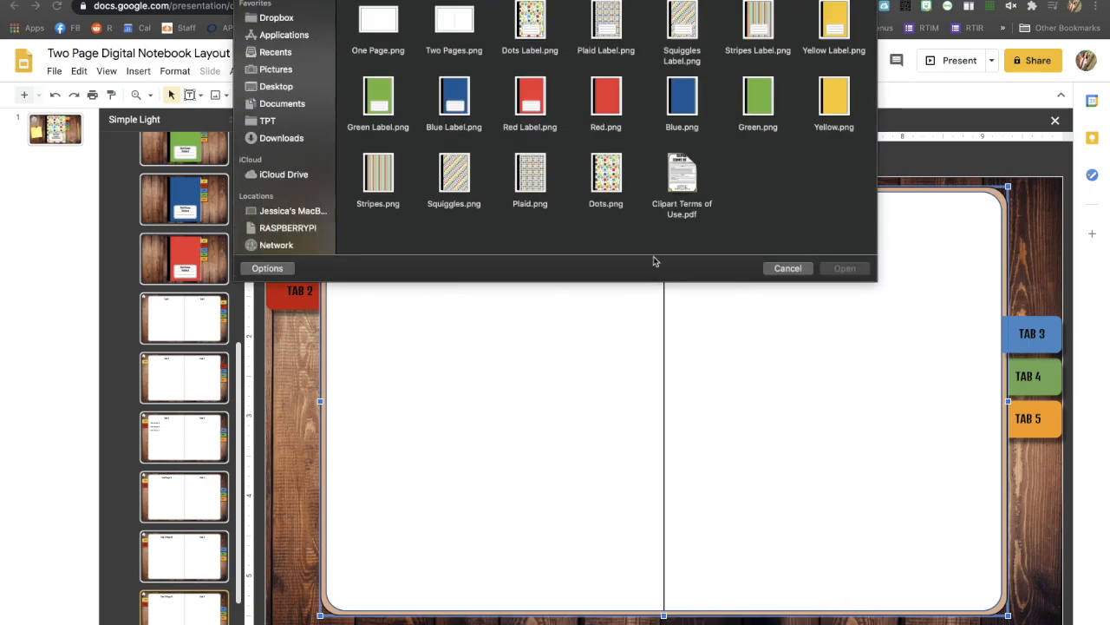
{"action": "double_click", "coordinate": [374, 26]}
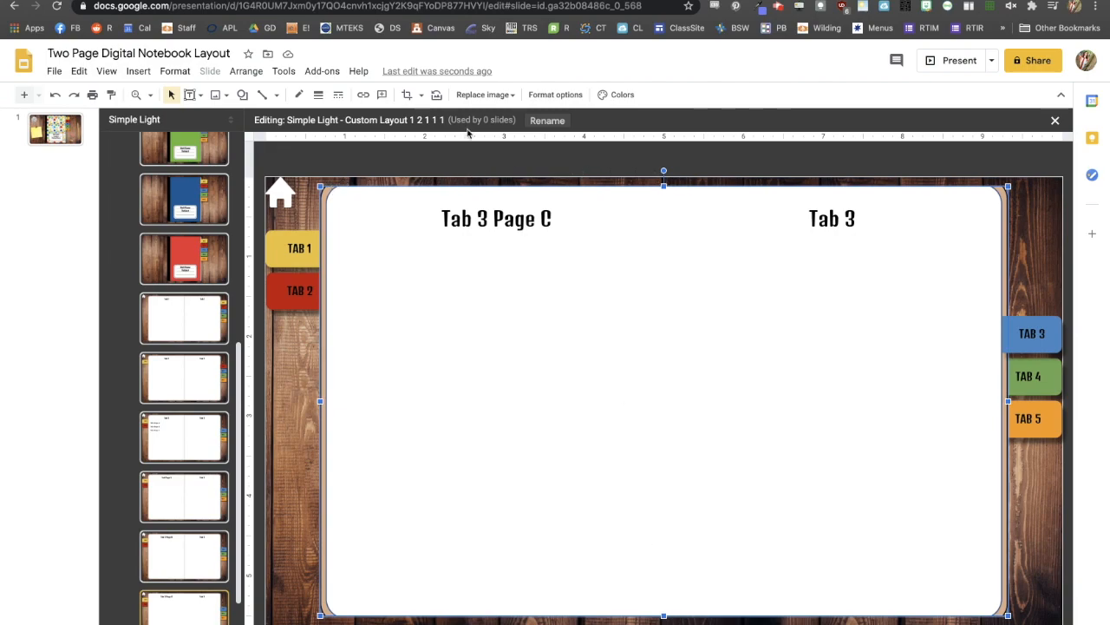
- Extend the crop of the single-page image at its upper and lower edges to include its full frame
{"action": "left_click", "coordinate": [407, 94]}
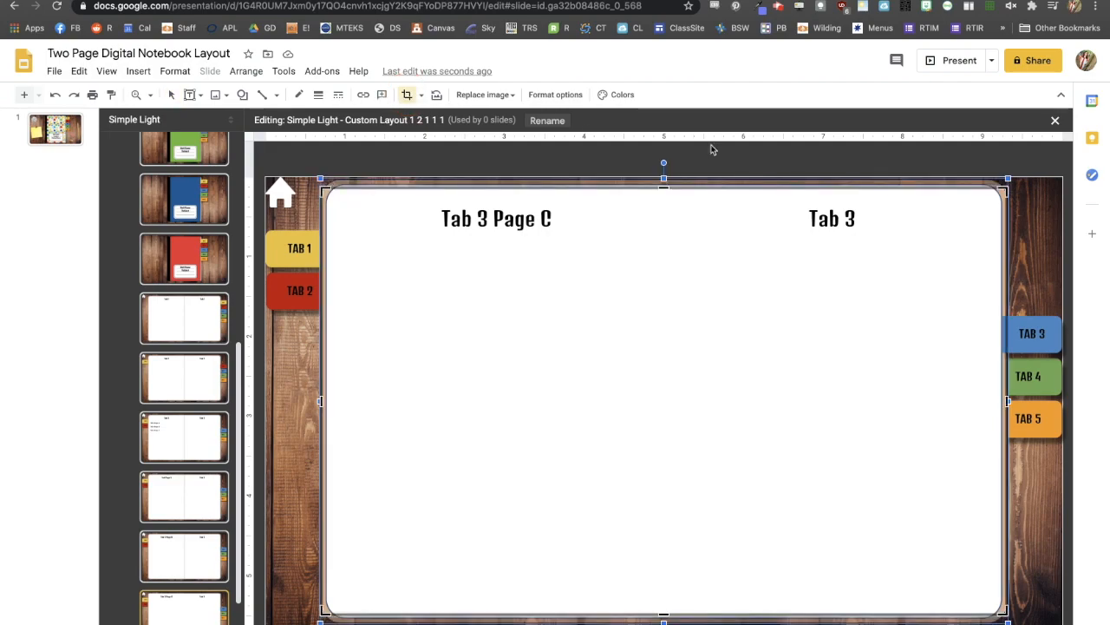
{"action": "mouse_move", "coordinate": [663, 187]}
{"action": "left_mouse_down"}
{"action": "mouse_move", "coordinate": [662, 168]}
{"action": "mouse_move", "coordinate": [666, 180]}
{"action": "left_mouse_up"}
{"action": "left_click_drag", "start_coordinate": [663, 615], "coordinate": [664, 621]}
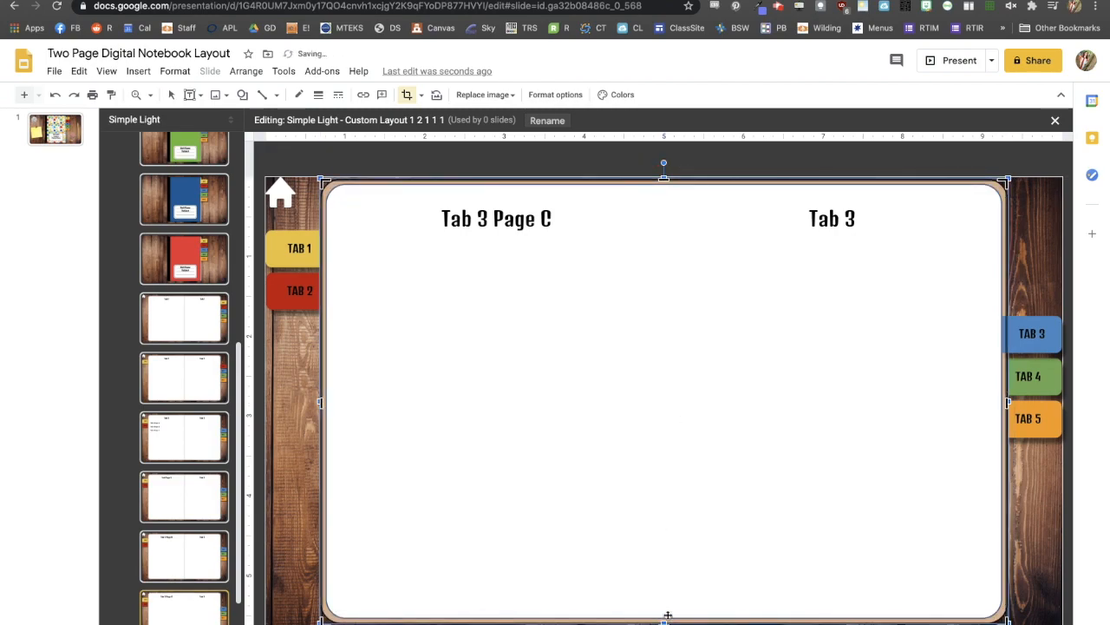
- Apply the crop and adjust the single-page image's height and vertical position to match the page frame on the other tab layouts
{"action": "key", "text": "Return"}
{"action": "left_click_drag", "start_coordinate": [664, 178], "coordinate": [664, 192]}
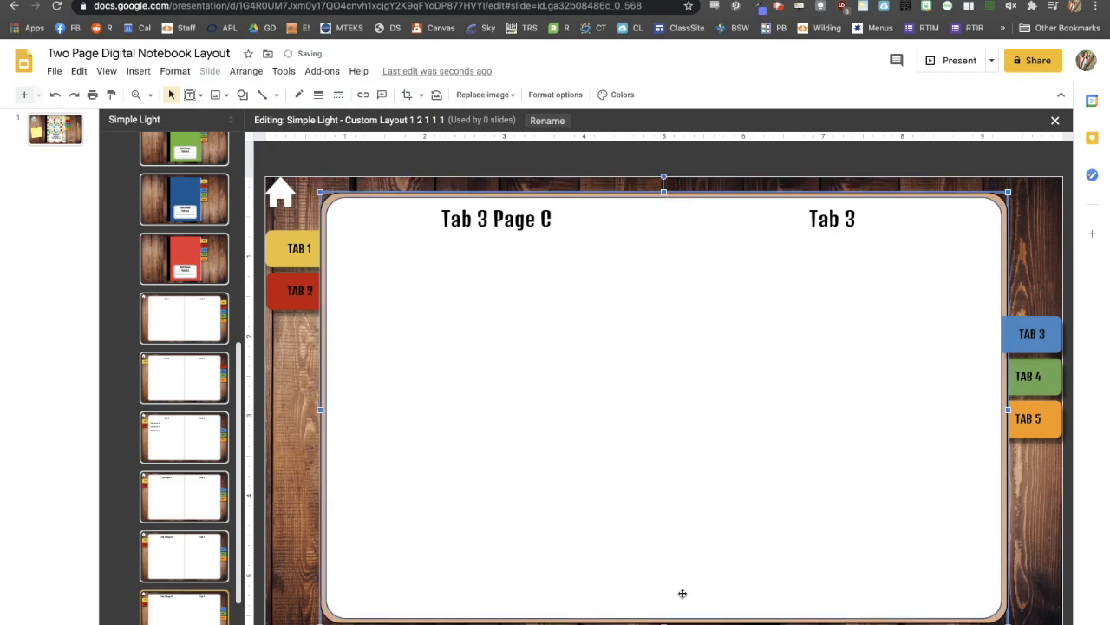
{"action": "left_click_drag", "start_coordinate": [663, 621], "coordinate": [663, 616]}
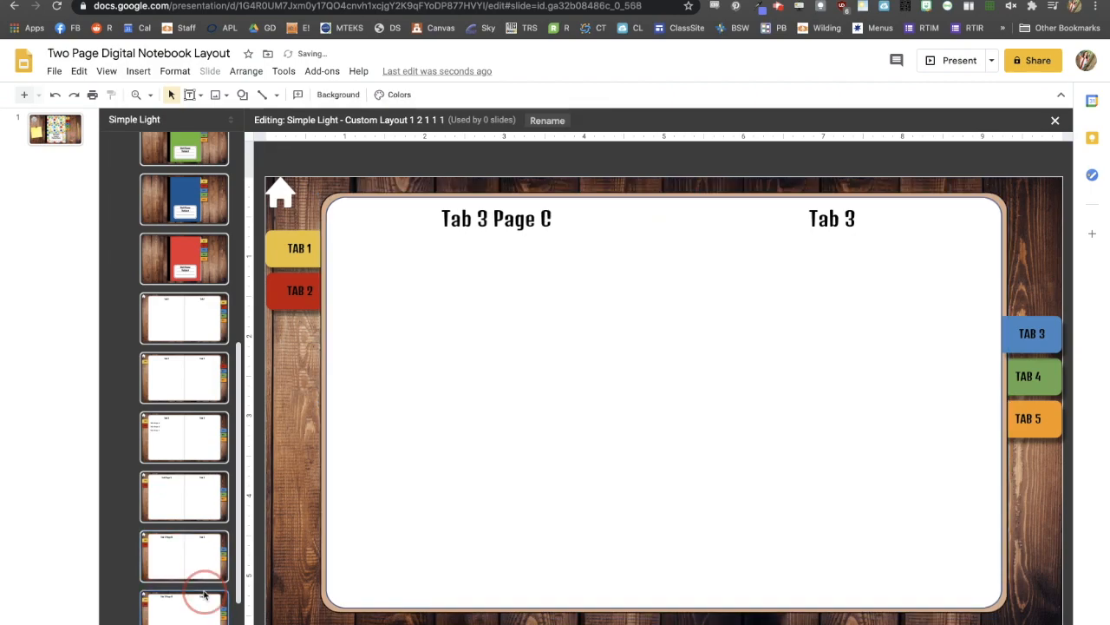
{"action": "left_click", "coordinate": [761, 213]}
{"action": "left_click", "coordinate": [668, 202]}
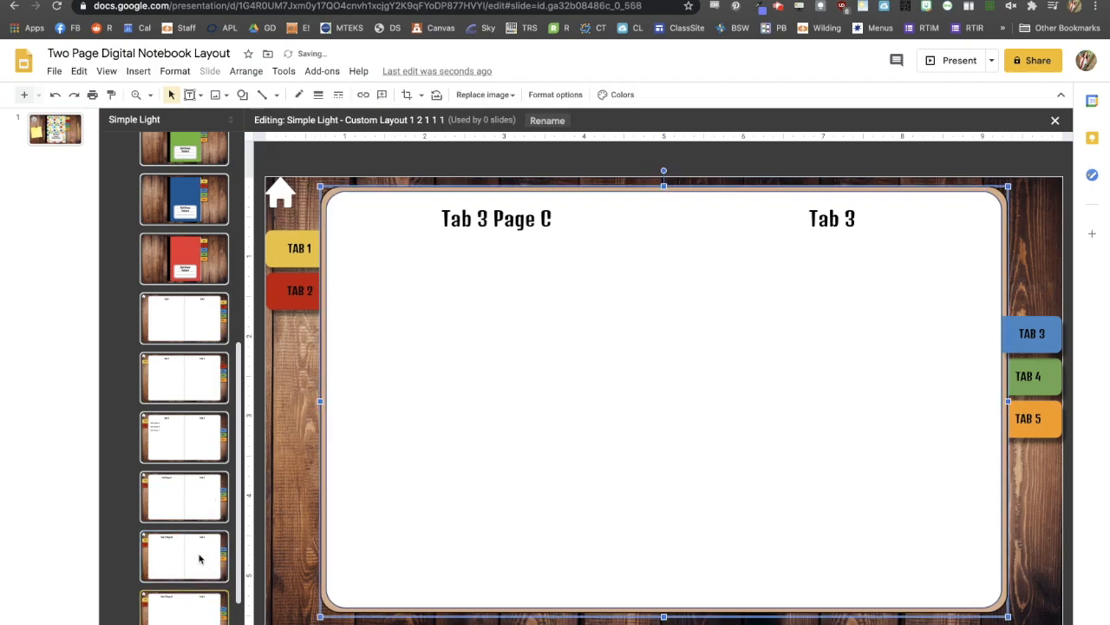
{"action": "key", "text": "Escape"}
{"action": "left_click", "coordinate": [485, 558]}
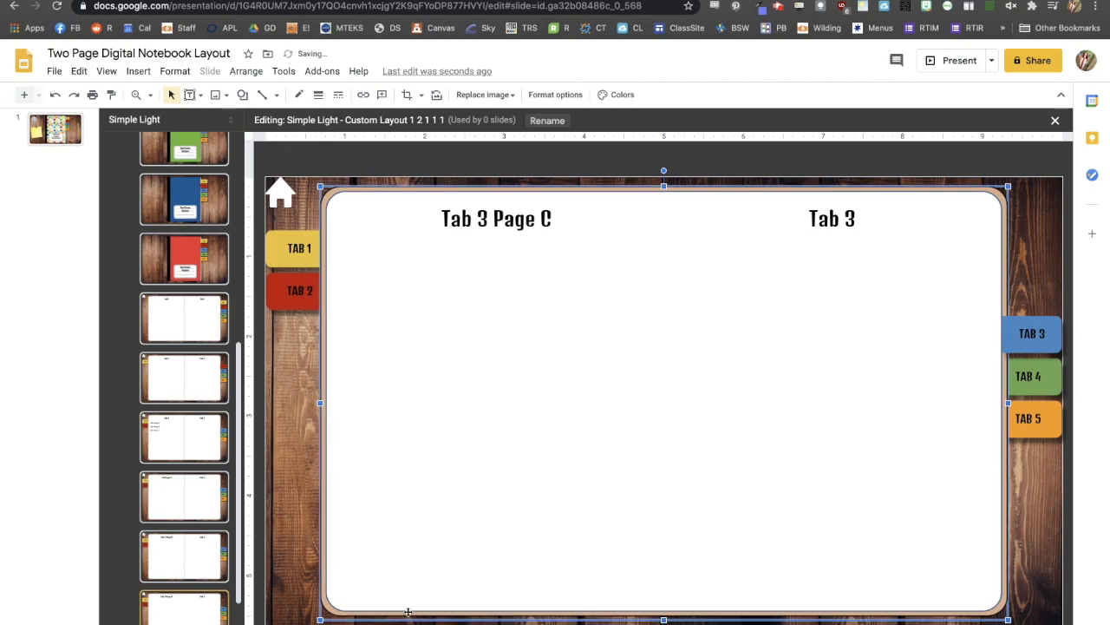
{"action": "key", "text": "Escape"}
{"action": "left_click", "coordinate": [185, 572]}
{"action": "left_click", "coordinate": [185, 598]}
{"action": "key", "text": "Escape"}
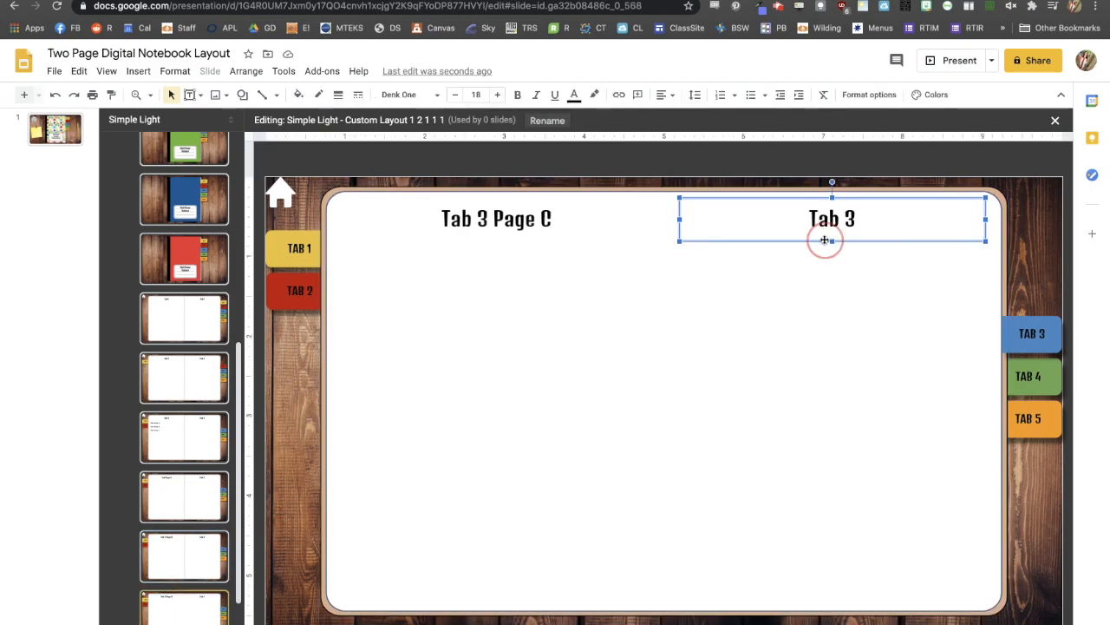
- Delete the second page's "Tab 3" heading and center the "Tab 3 Page C" heading across the single page
{"action": "key", "text": "Delete"}
{"action": "left_click", "coordinate": [483, 218]}
{"action": "left_click_drag", "start_coordinate": [511, 240], "coordinate": [679, 244]}
{"action": "left_click", "coordinate": [506, 333]}
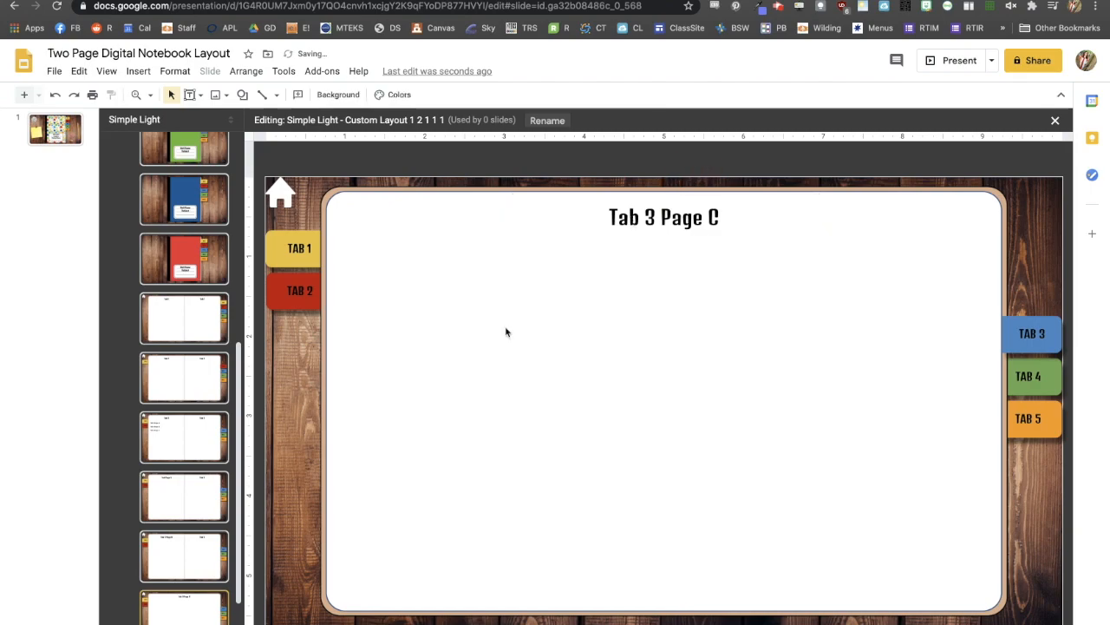
- Compare the Tab 3 contents layout with its Page A, B and C layouts, and check the first cover layout's name
{"action": "left_click", "coordinate": [174, 560]}
{"action": "key", "text": "Down"}
{"action": "key", "text": "Up"}
{"action": "key", "text": "Up"}
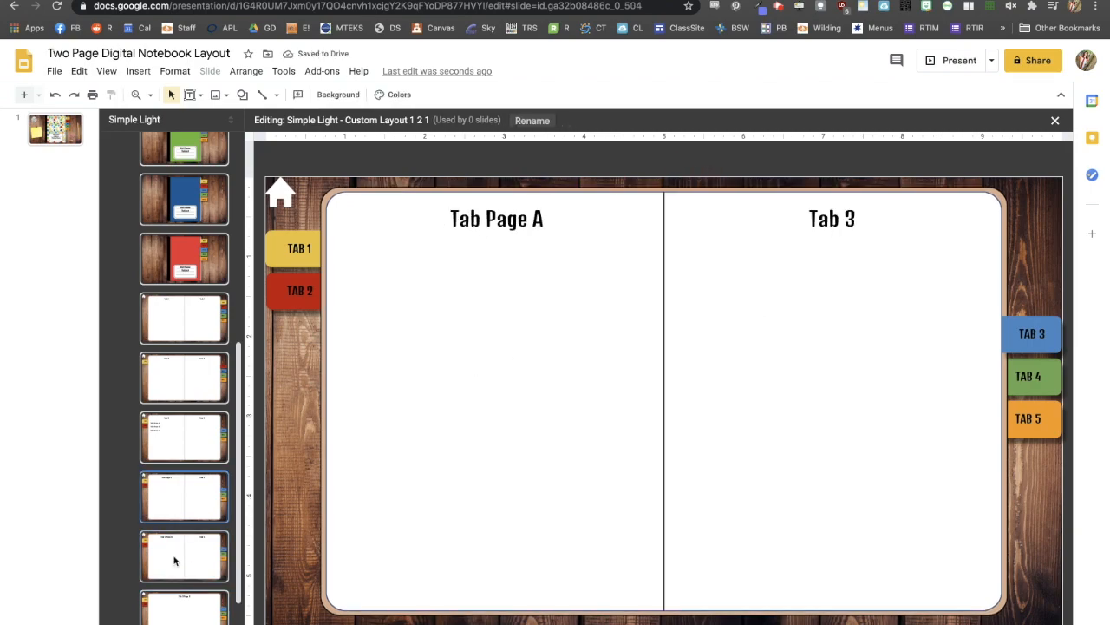
{"action": "key", "text": "Down"}
{"action": "key", "text": "Down"}
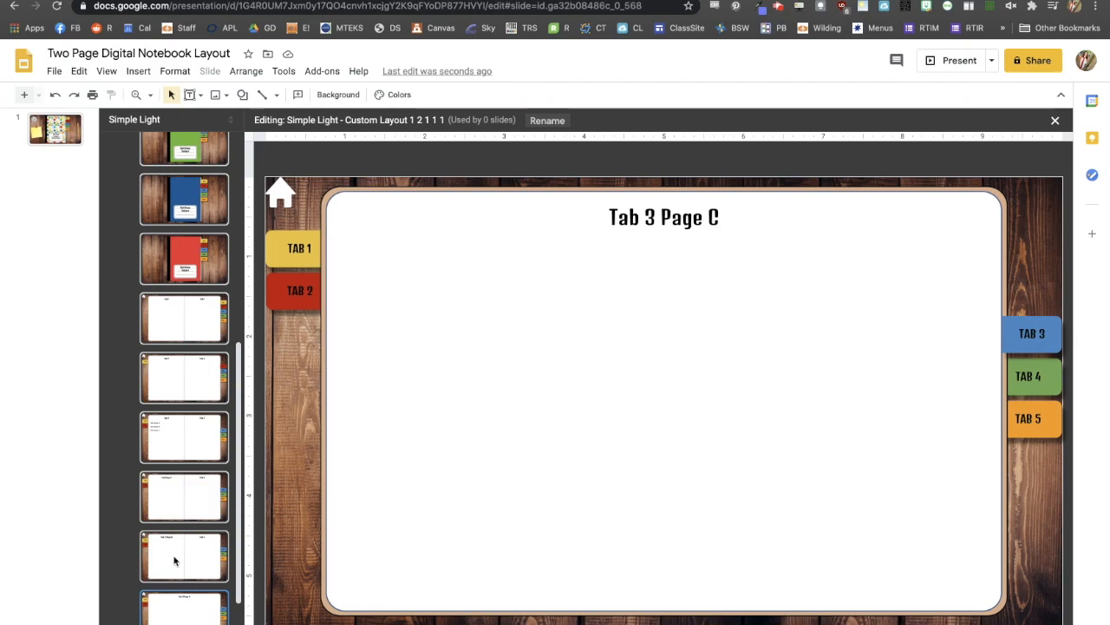
{"action": "key", "text": "Up"}
{"action": "key", "text": "Up"}
{"action": "key", "text": "Up"}
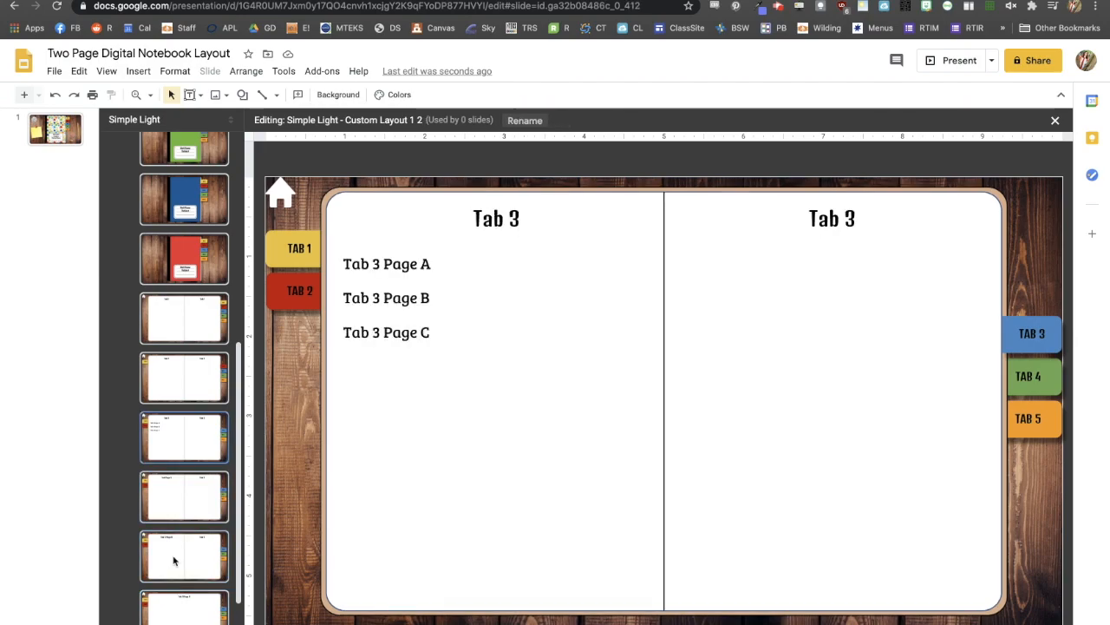
{"action": "scroll", "coordinate": [193, 385], "scroll_direction": "down", "scroll_amount": 2}
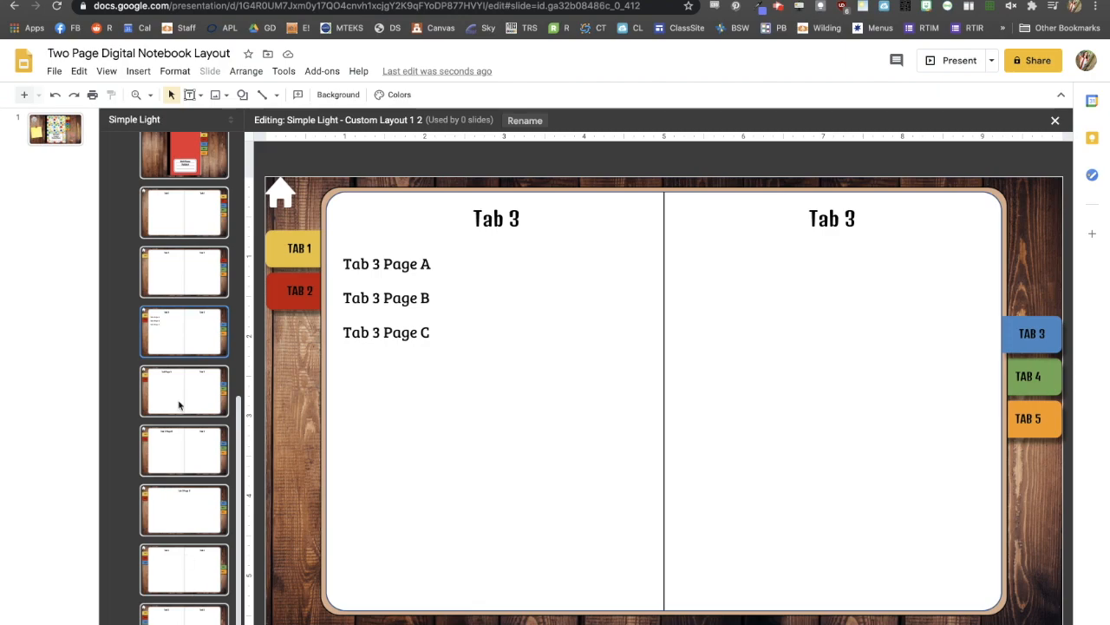
{"action": "scroll", "coordinate": [193, 347], "scroll_direction": "up", "scroll_amount": 15}
{"action": "scroll", "coordinate": [192, 247], "scroll_direction": "down", "scroll_amount": 1}
{"action": "left_click", "coordinate": [186, 224]}
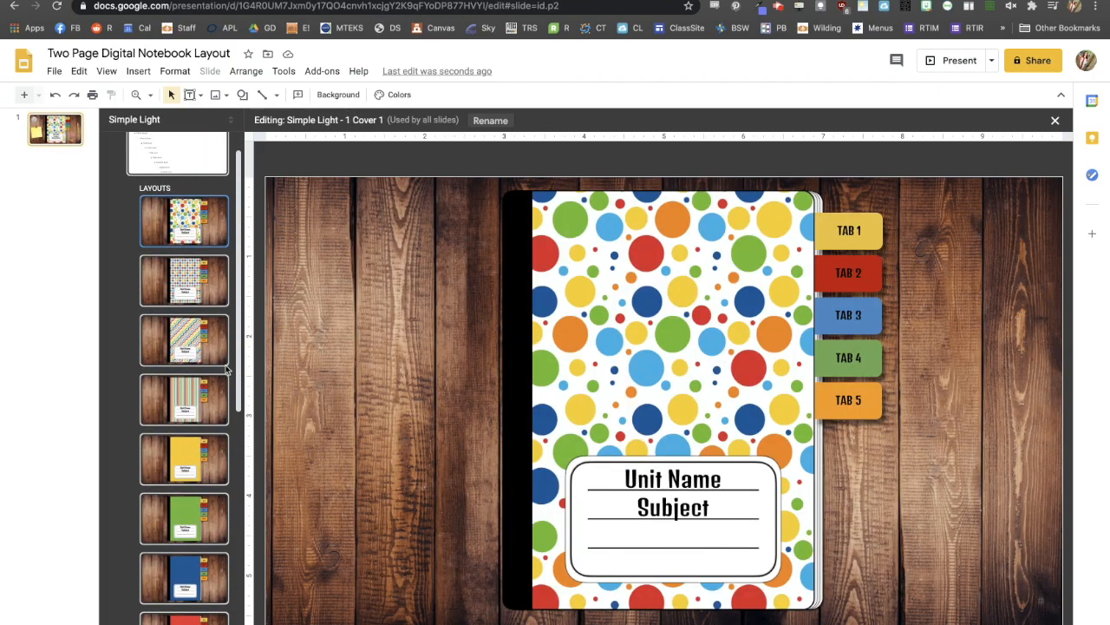
- Rename the Tab 1 layout as 2 and the Tab 2 layout as 3
{"action": "scroll", "coordinate": [226, 369], "scroll_direction": "down", "scroll_amount": 5}
{"action": "left_click", "coordinate": [196, 276]}
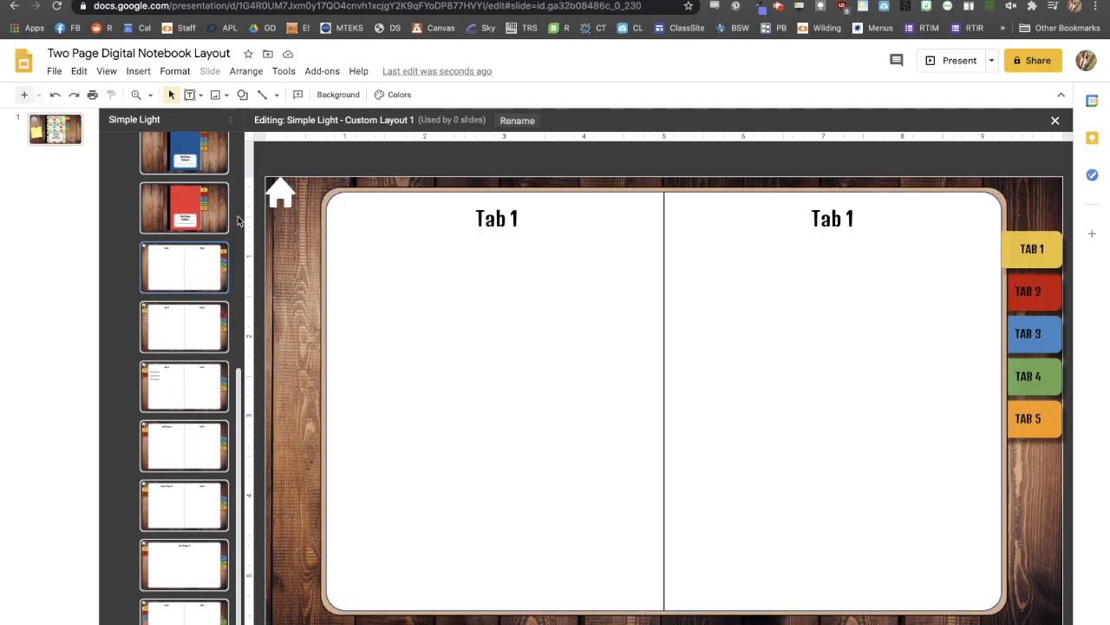
{"action": "left_click", "coordinate": [517, 120]}
{"action": "type", "text": "22"}
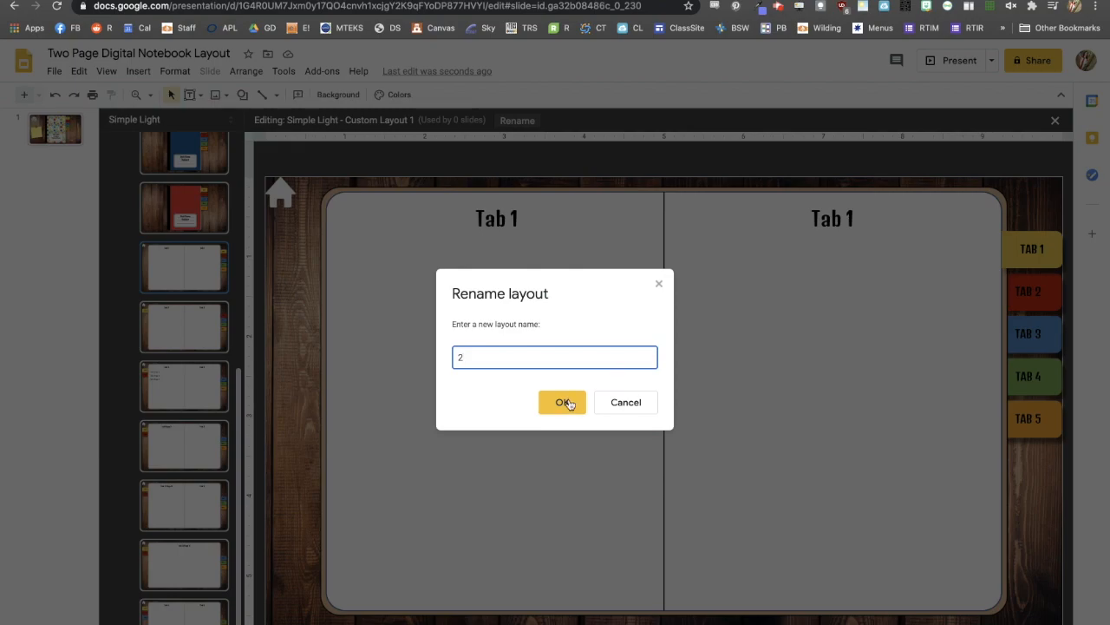
{"action": "left_click", "coordinate": [562, 402]}
{"action": "left_click", "coordinate": [183, 319]}
{"action": "left_click", "coordinate": [521, 121]}
{"action": "type", "text": "2"}
{"action": "left_click", "coordinate": [564, 402]}
- Rename the Tab 3 contents layout as 4 and the Page A layout as 5
{"action": "left_click", "coordinate": [203, 391]}
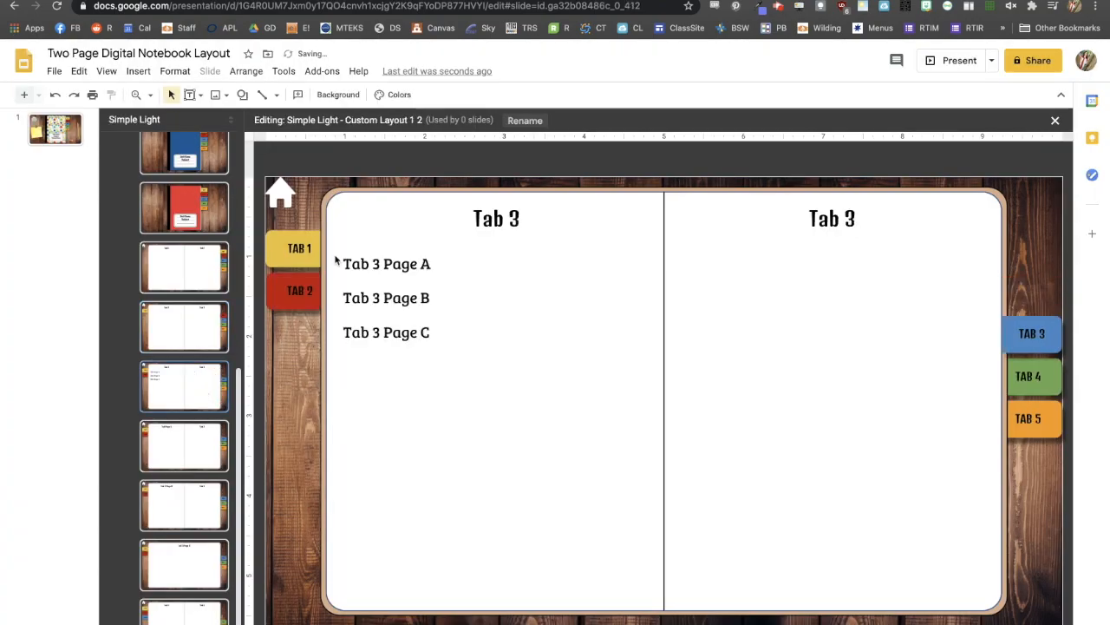
{"action": "left_click", "coordinate": [520, 123]}
{"action": "type", "text": "4"}
{"action": "left_click", "coordinate": [562, 400]}
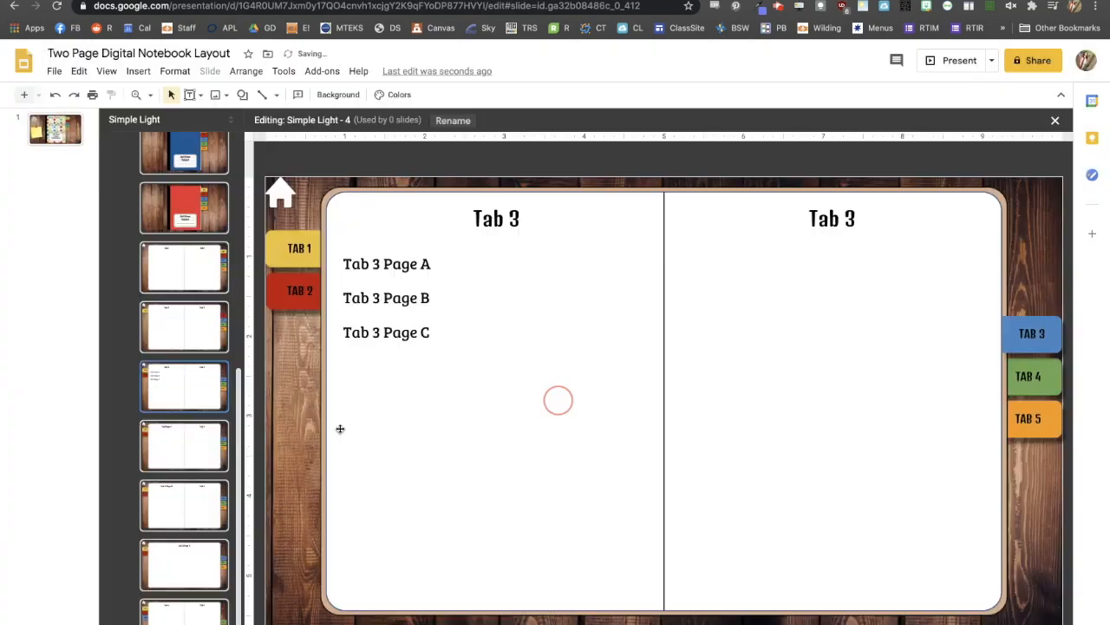
{"action": "left_click", "coordinate": [161, 464]}
{"action": "left_click", "coordinate": [532, 121]}
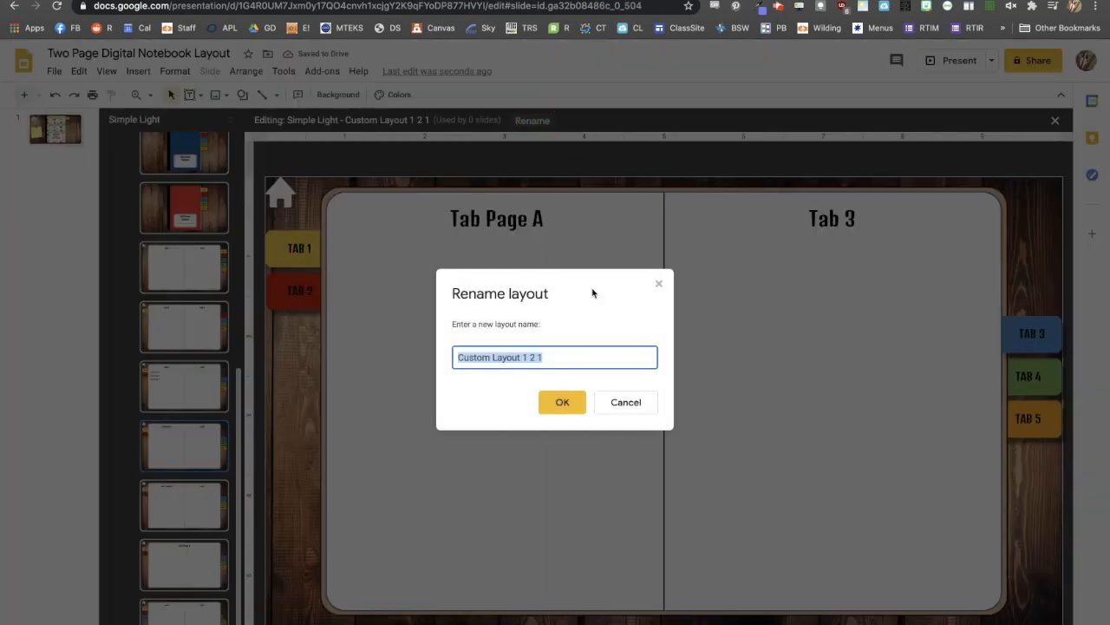
{"action": "type", "text": "5"}
{"action": "left_click", "coordinate": [563, 408]}
- Rename the Tab 3 Page B layout as 6 and the Tab 3 Page C layout as 7
{"action": "left_click", "coordinate": [184, 506]}
{"action": "left_click", "coordinate": [540, 121]}
{"action": "type", "text": "6"}
{"action": "left_click", "coordinate": [559, 410]}
{"action": "left_click", "coordinate": [184, 565]}
{"action": "left_click", "coordinate": [547, 121]}
{"action": "type", "text": "7"}
{"action": "left_click", "coordinate": [562, 397]}
- Rename the Tab 4 layout as 8 and the Tab 5 layout as 9
{"action": "left_click", "coordinate": [184, 570]}
{"action": "left_click", "coordinate": [532, 123]}
{"action": "type", "text": "8"}
{"action": "left_click", "coordinate": [567, 402]}
{"action": "left_click", "coordinate": [184, 614]}
{"action": "left_click", "coordinate": [525, 121]}
{"action": "type", "text": "9"}
{"action": "left_click", "coordinate": [565, 401]}
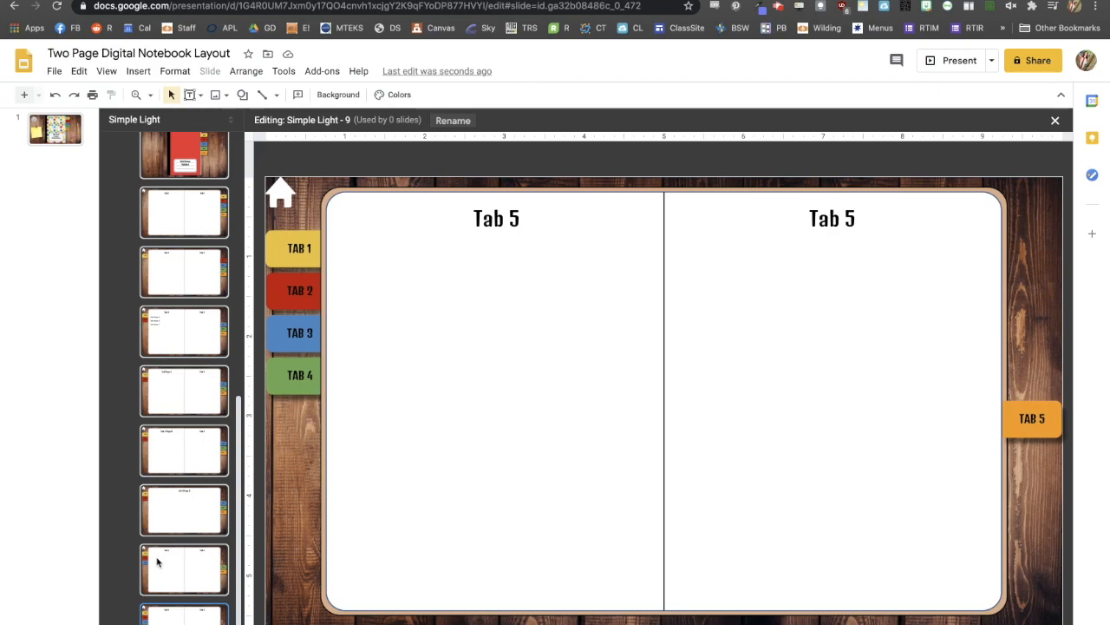
- Close the theme editor and add a new slide with layout 2 after the cover slide
{"action": "left_click", "coordinate": [1054, 121]}
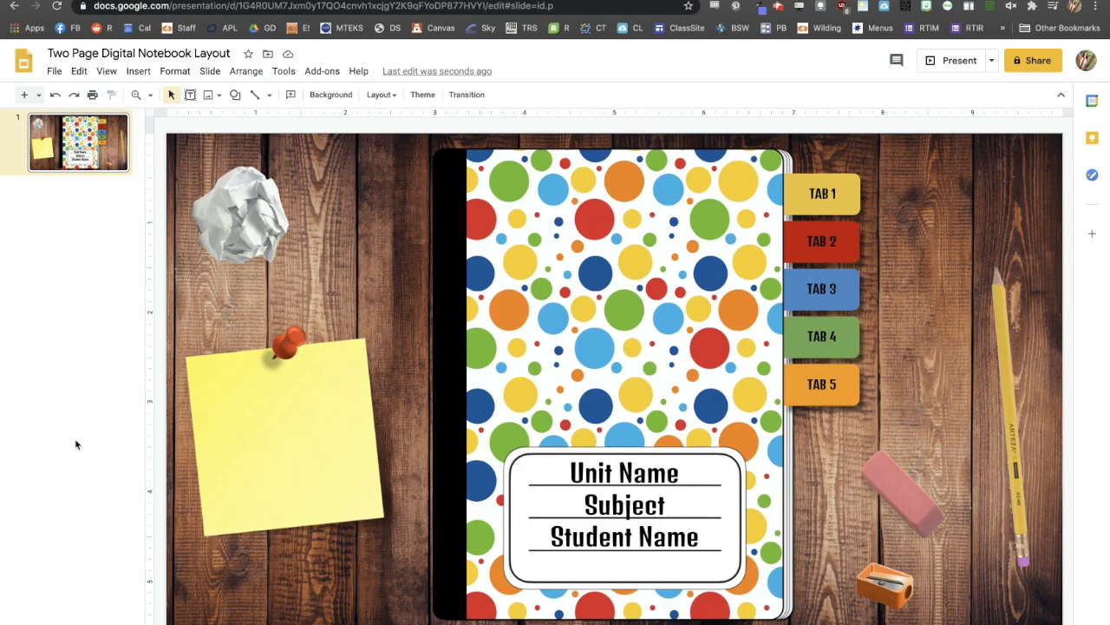
{"action": "left_click", "coordinate": [40, 98]}
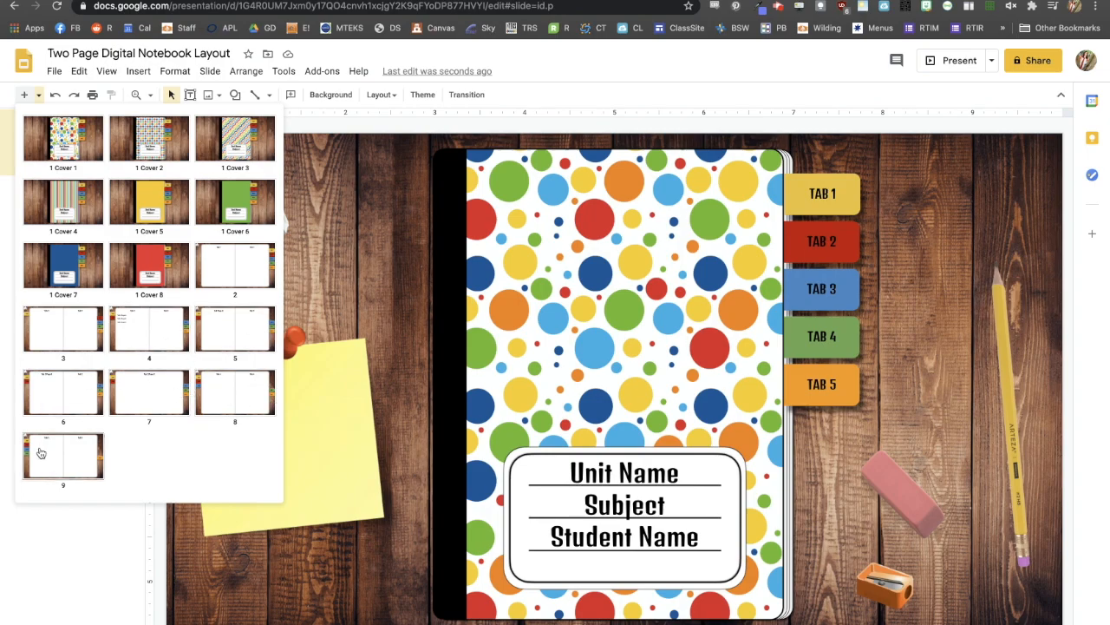
{"action": "left_click", "coordinate": [228, 272]}
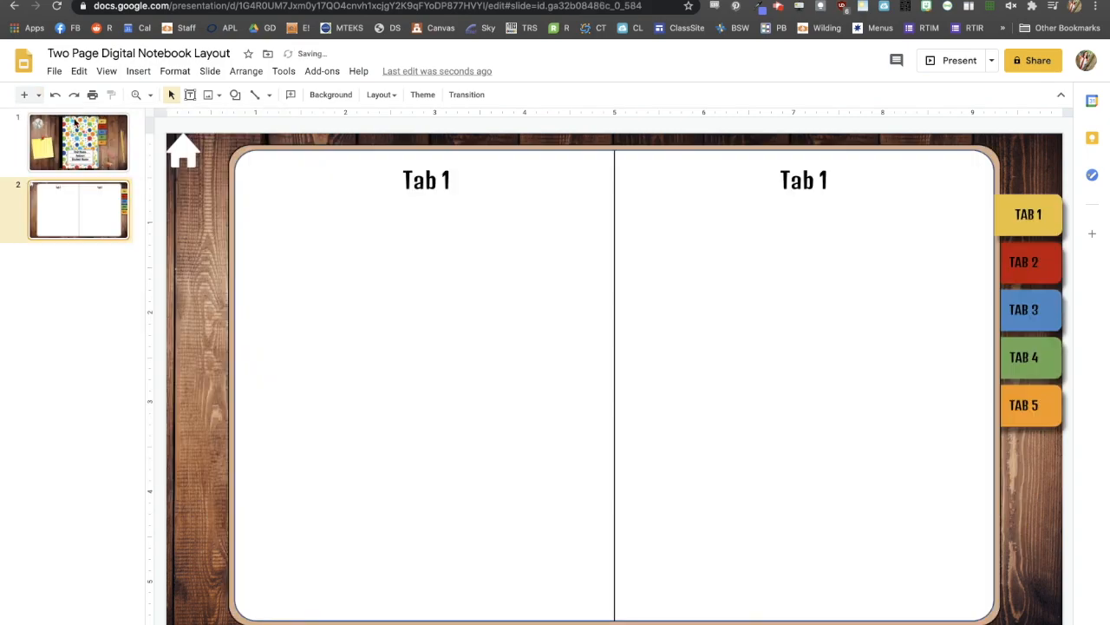